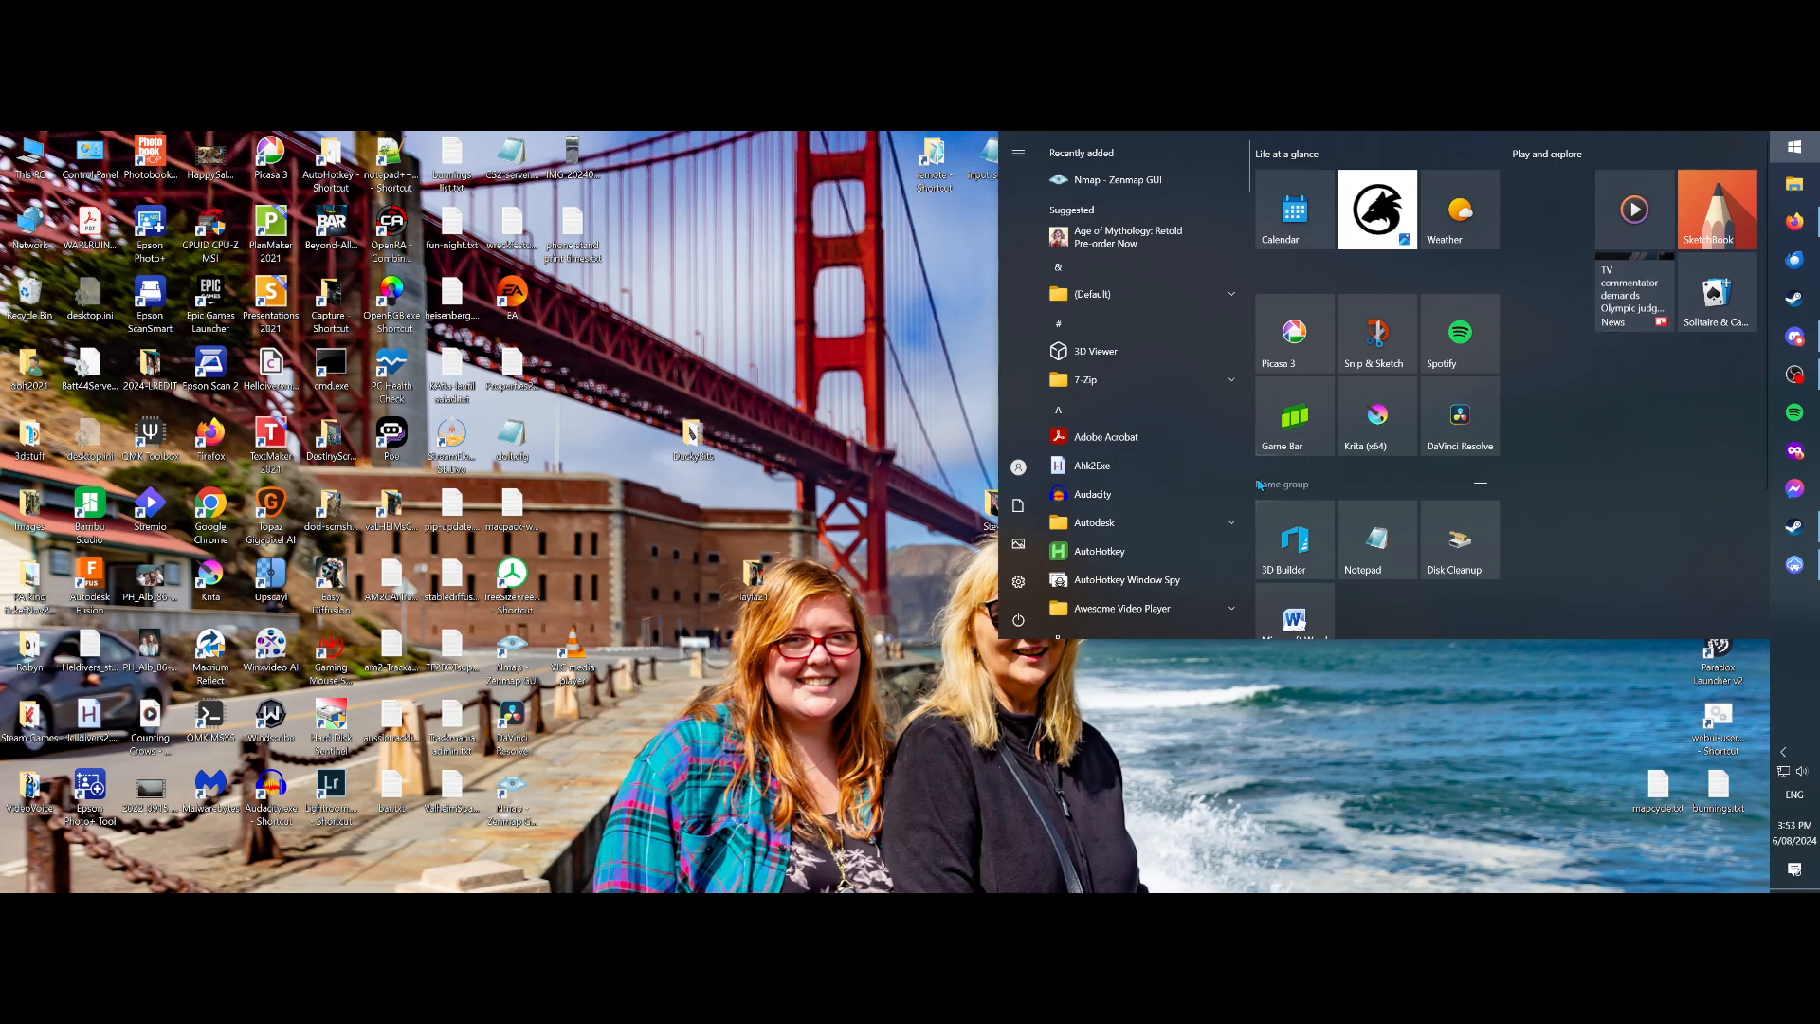
Start 3D Builder and create a new empty scene.
click(1291, 541)
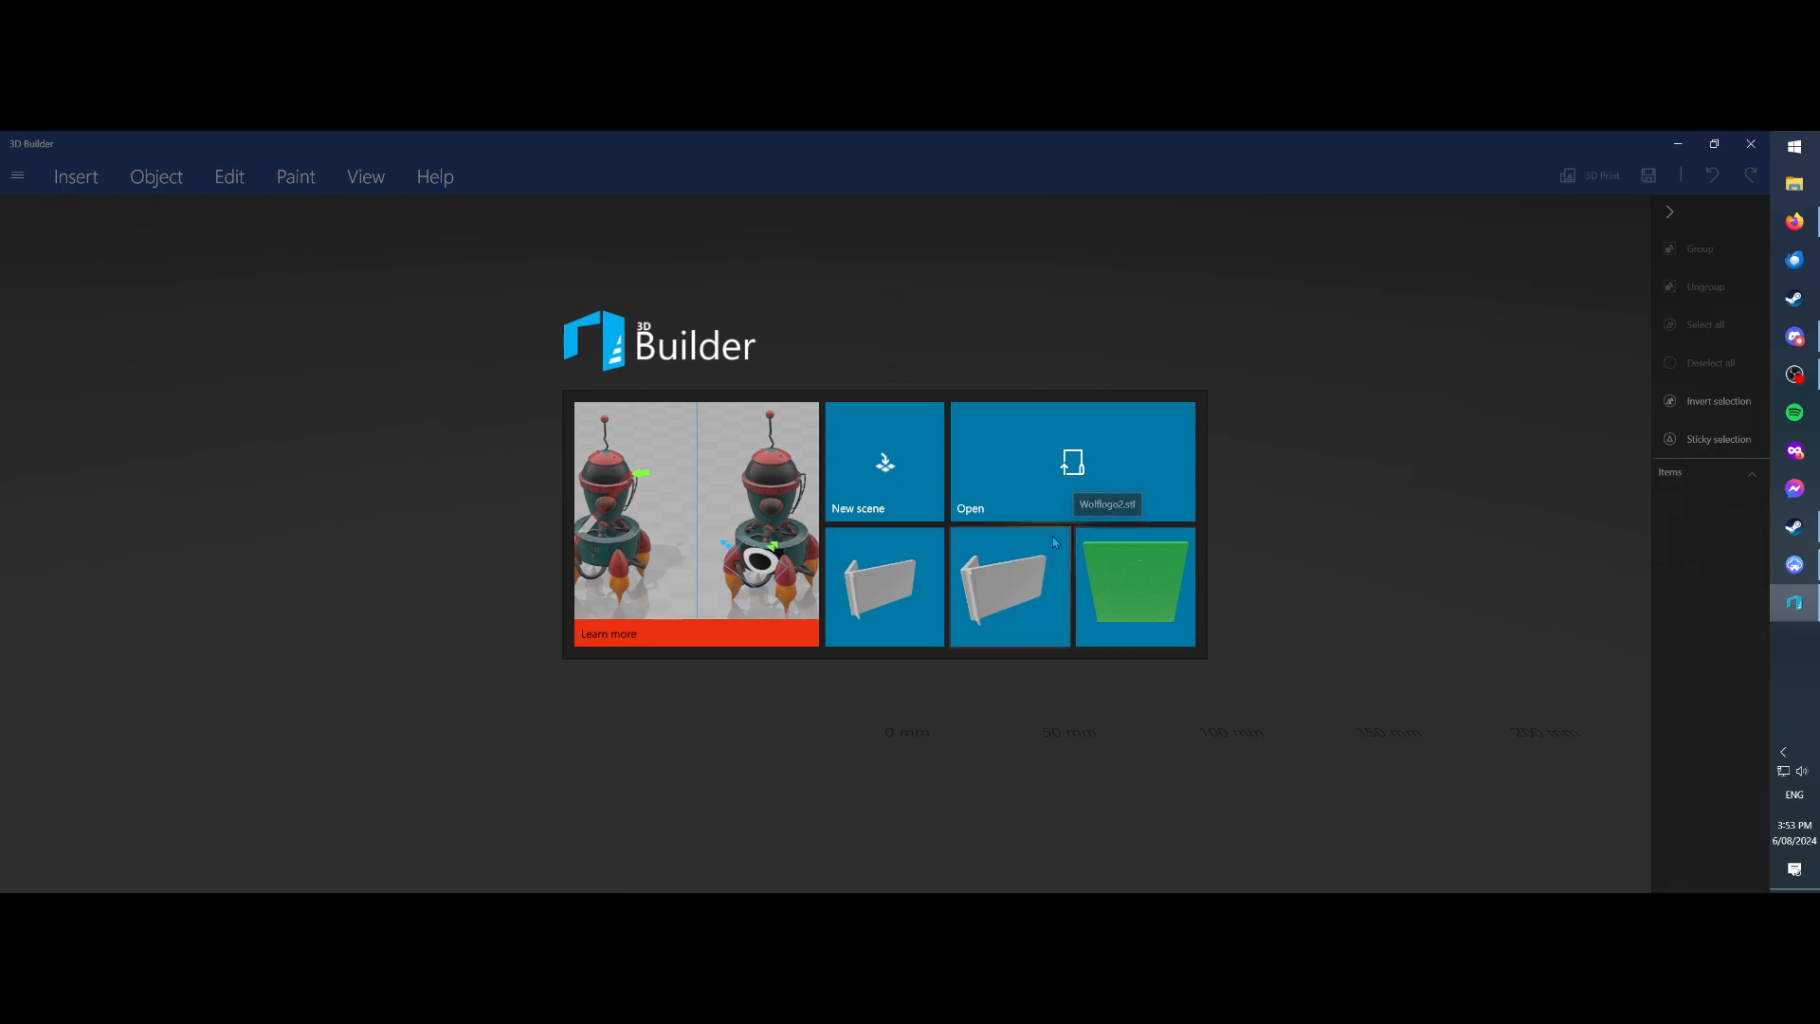
click(891, 469)
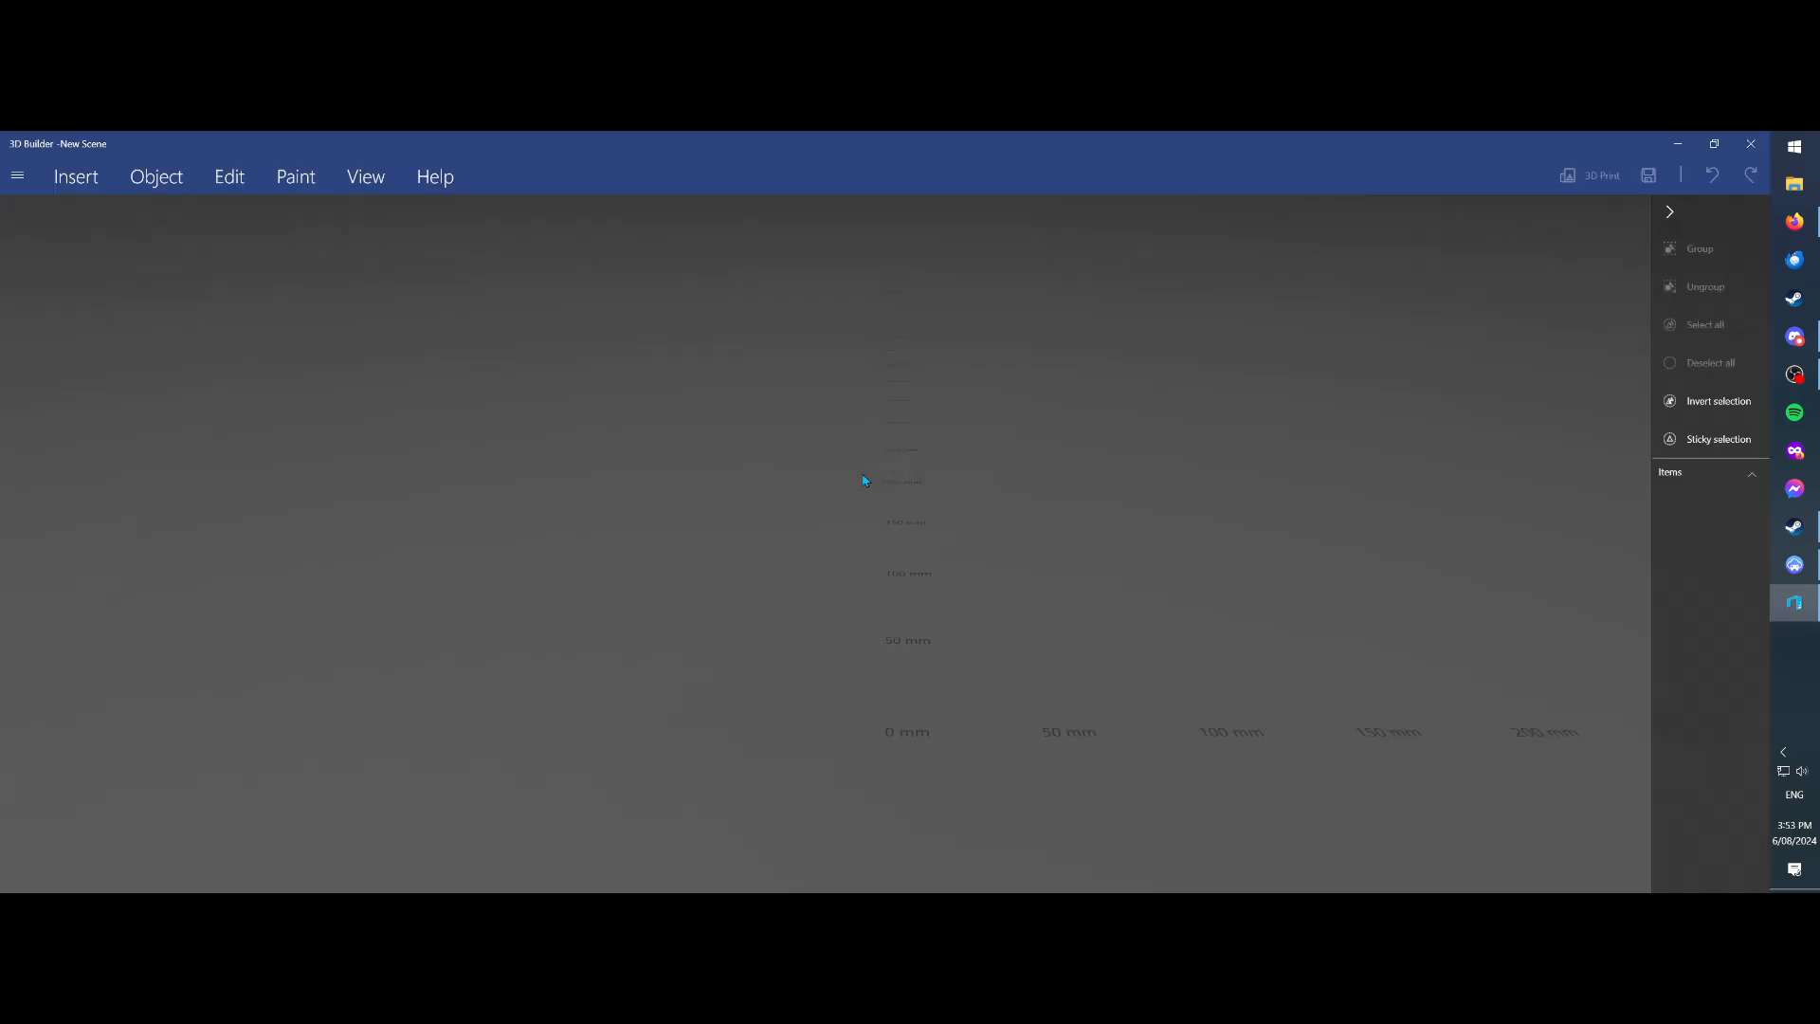
click(19, 177)
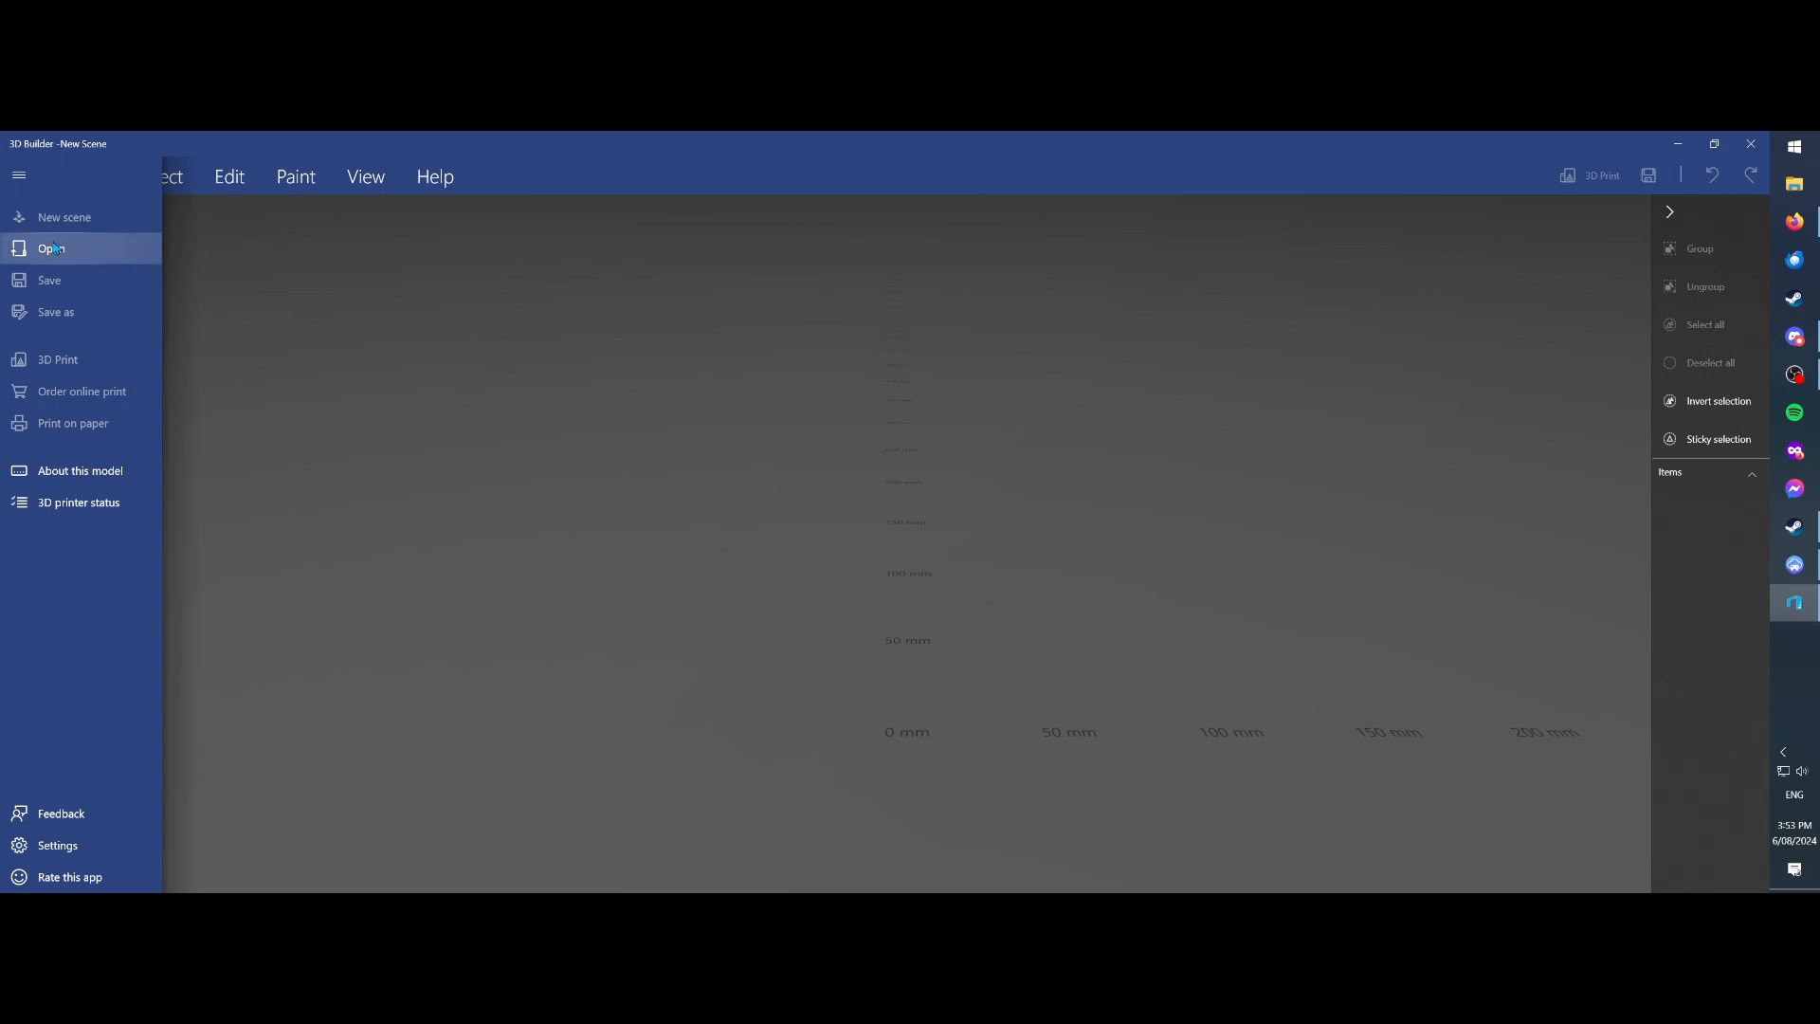
click(293, 237)
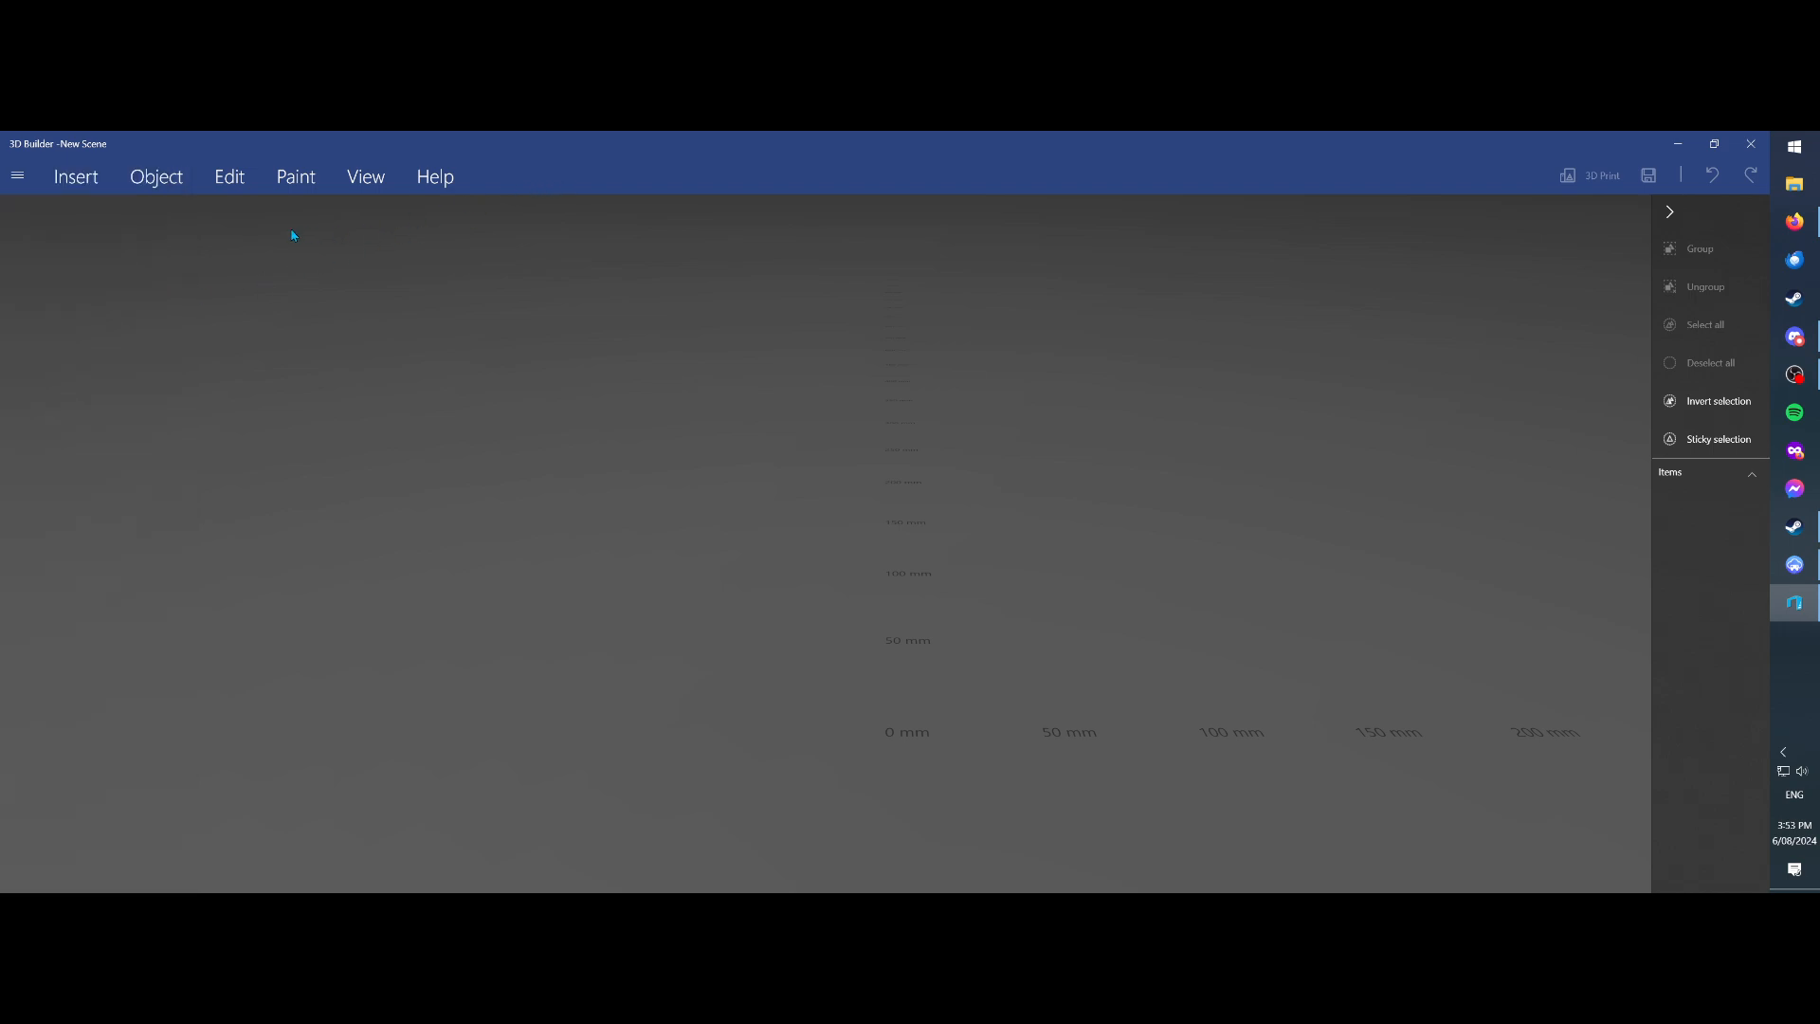
Import the recent DuckyStandONLY.stl model into the scene with millimetres as the file's units.
click(75, 177)
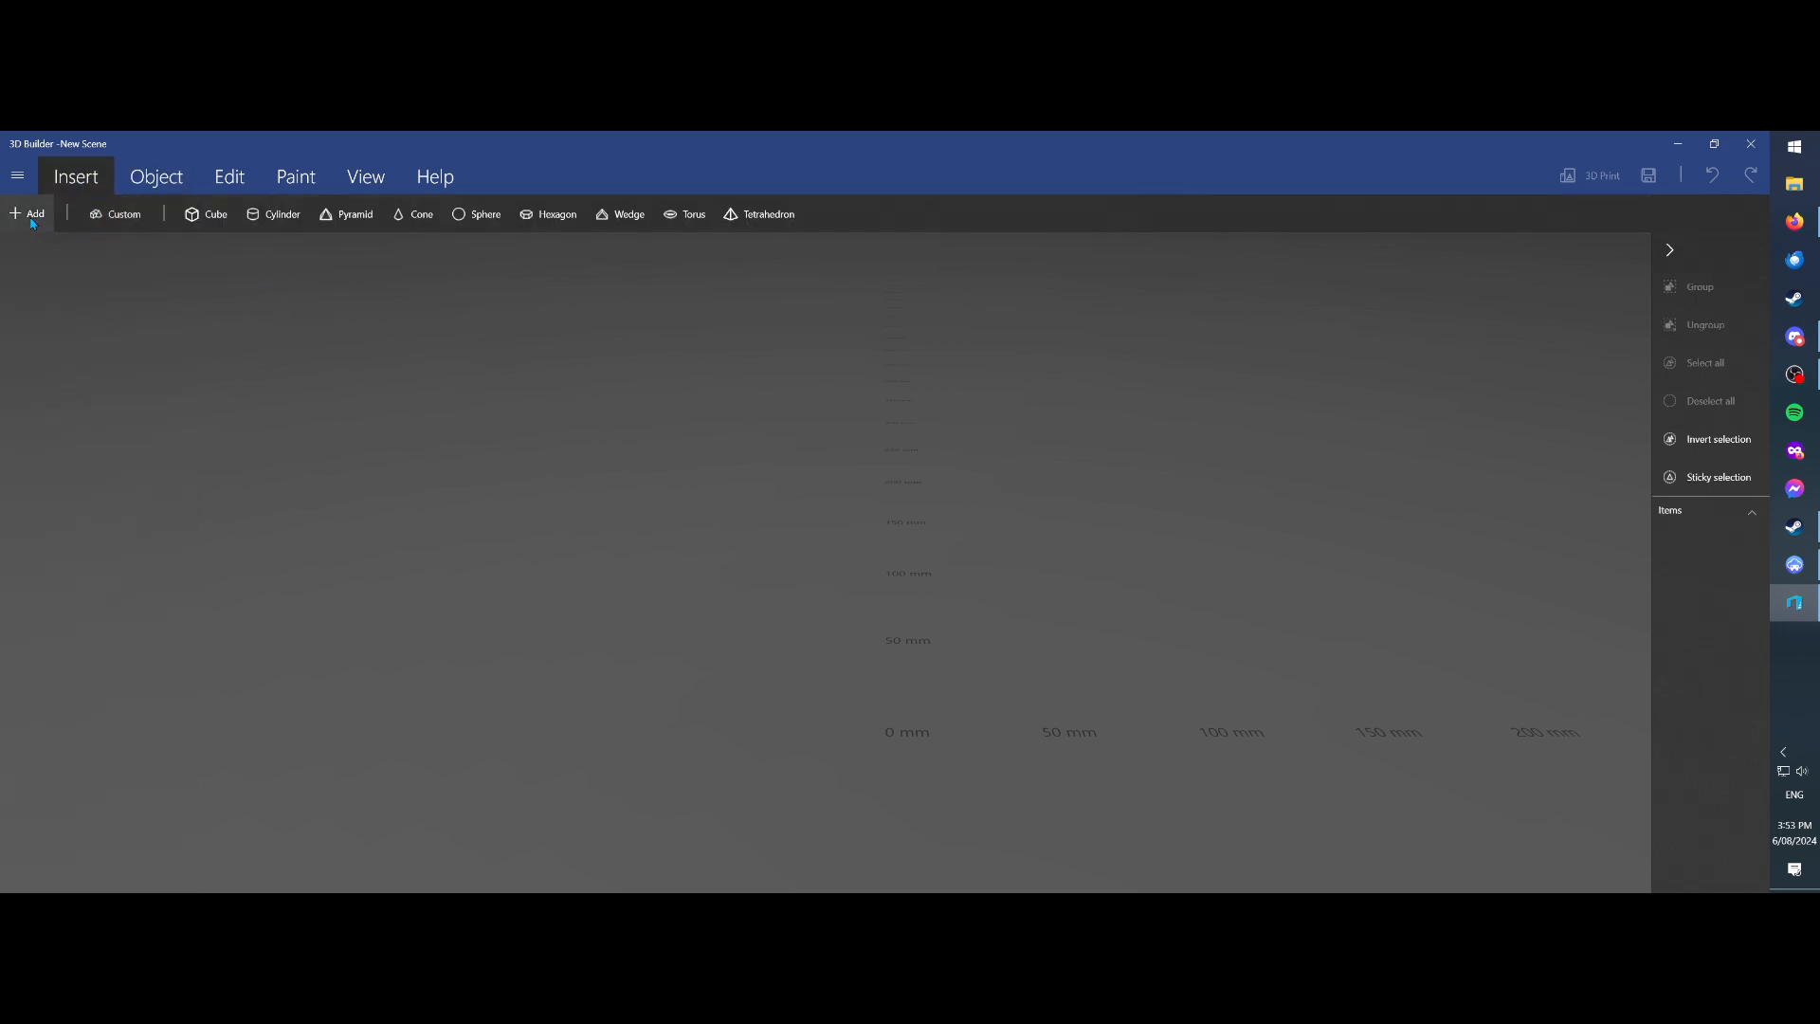
click(34, 217)
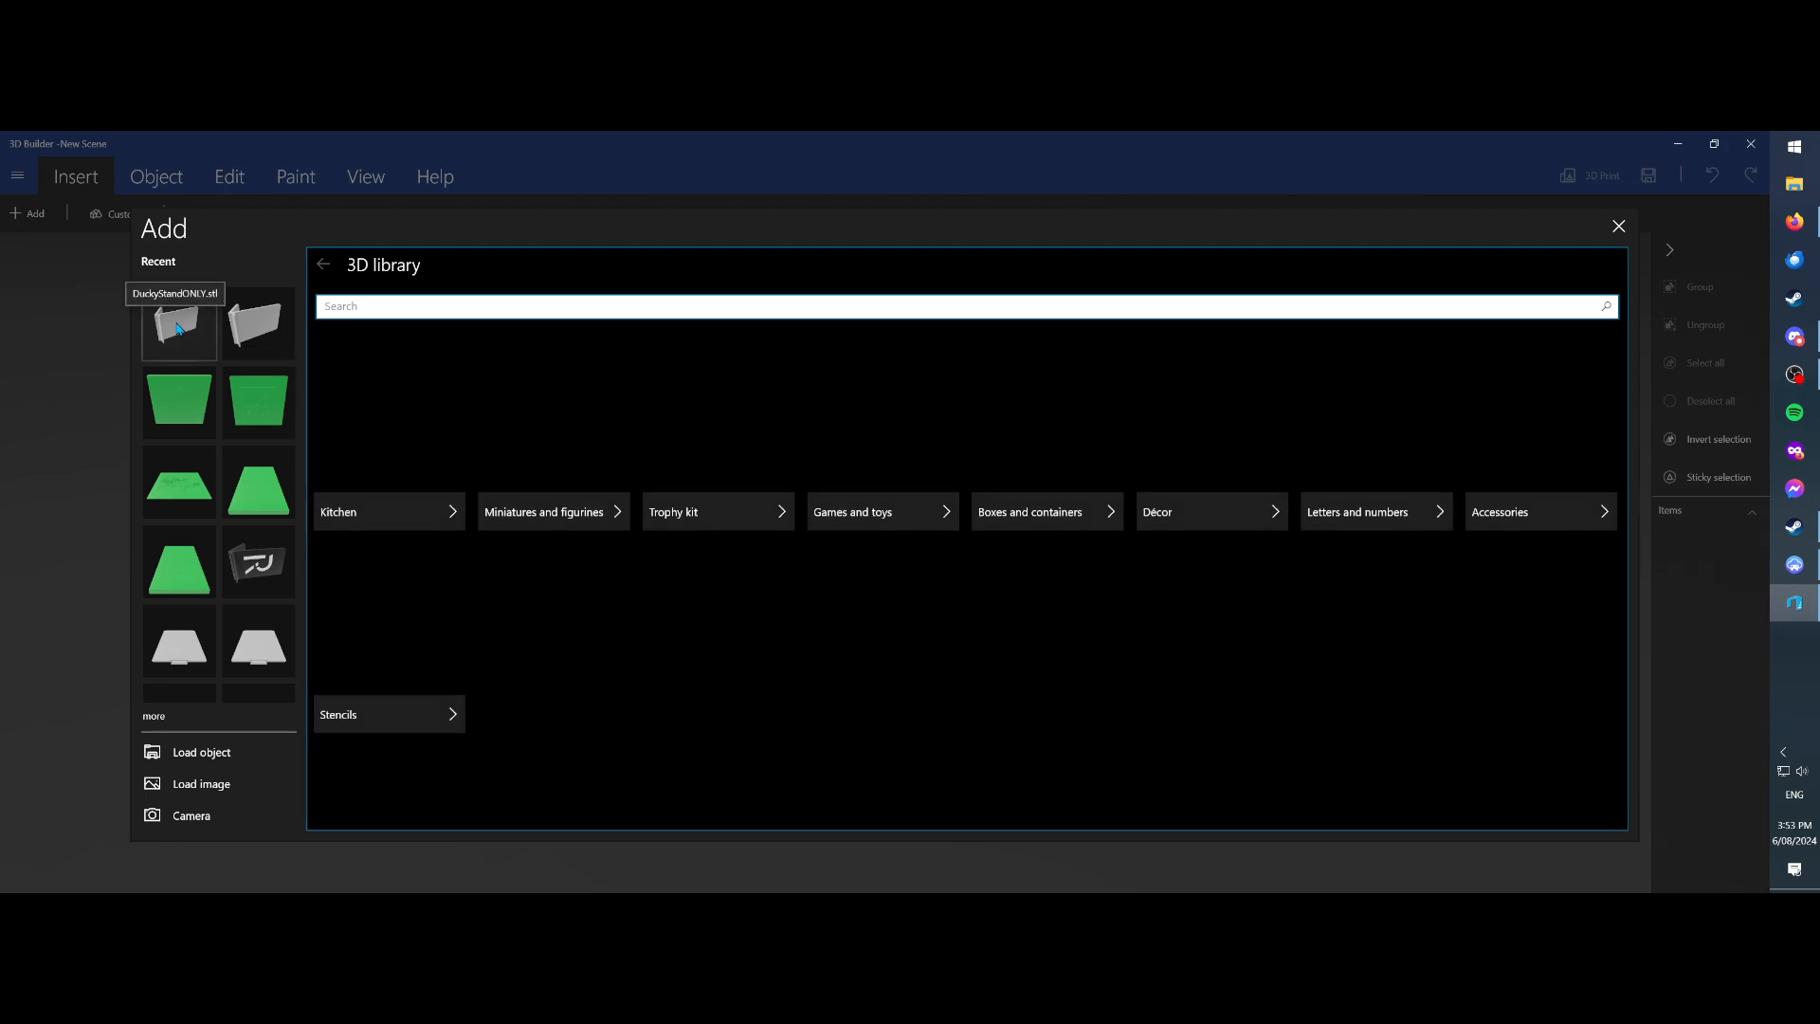
click(178, 327)
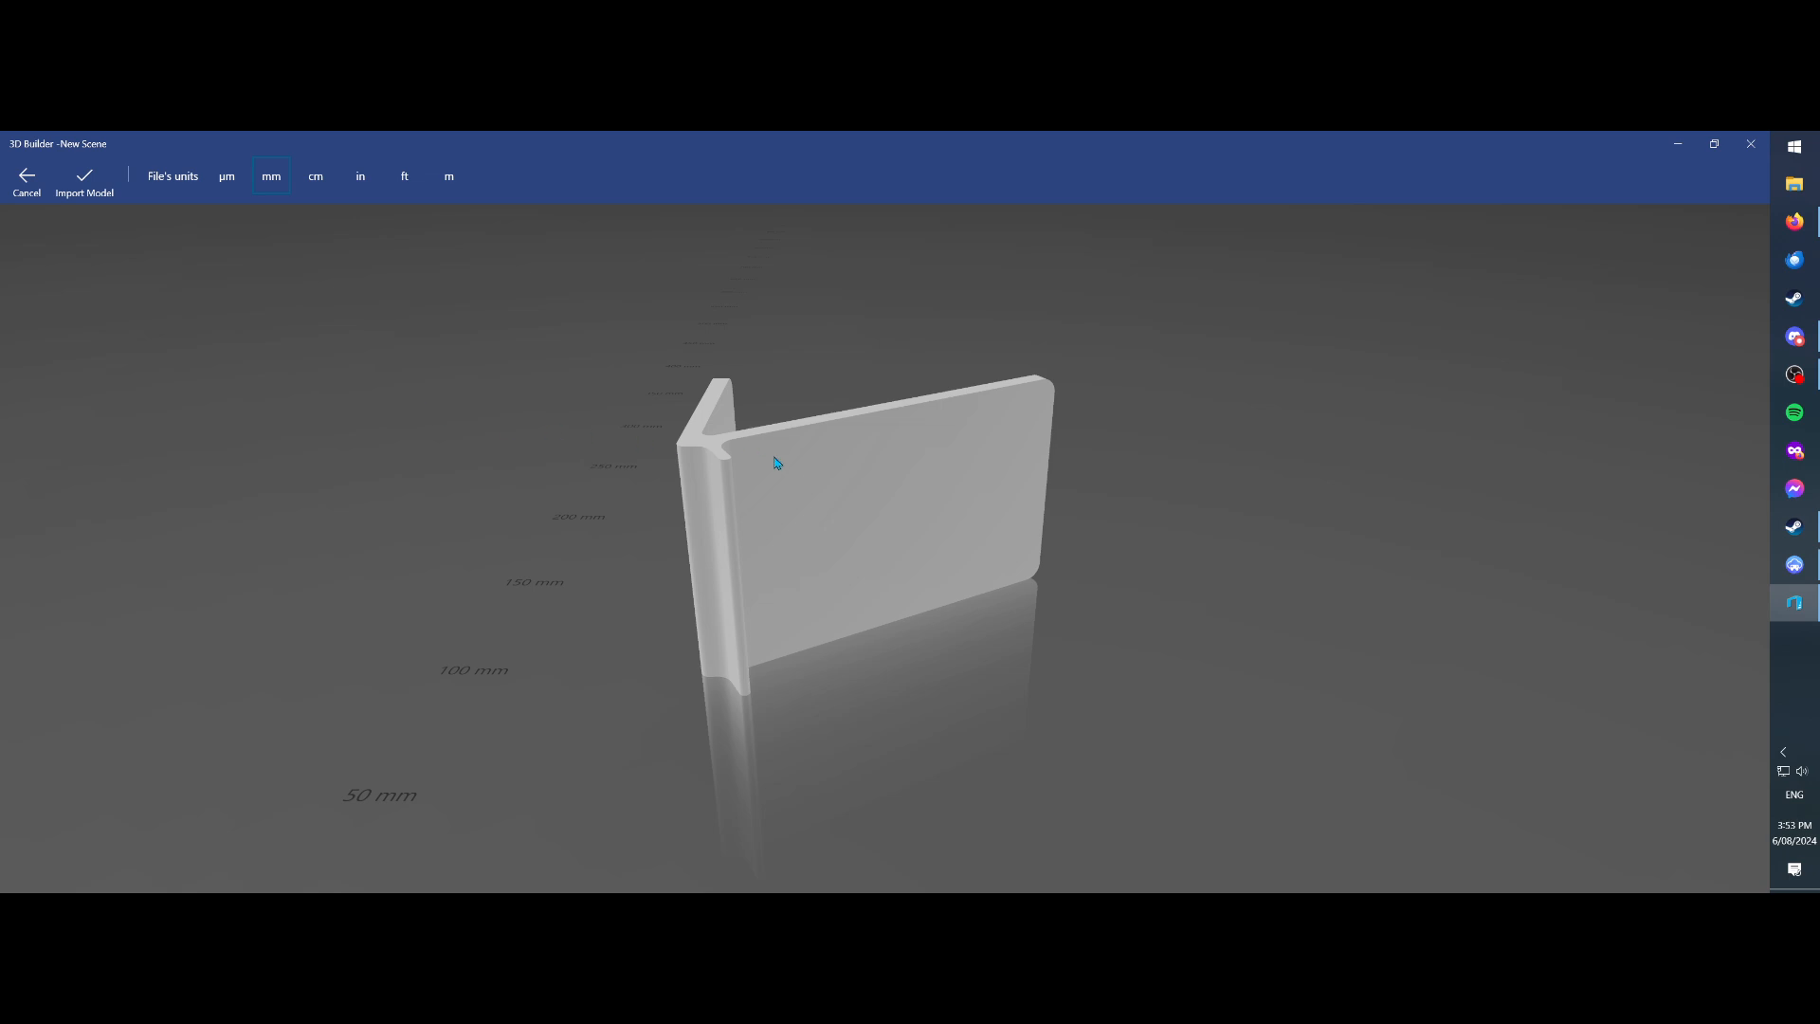
click(85, 180)
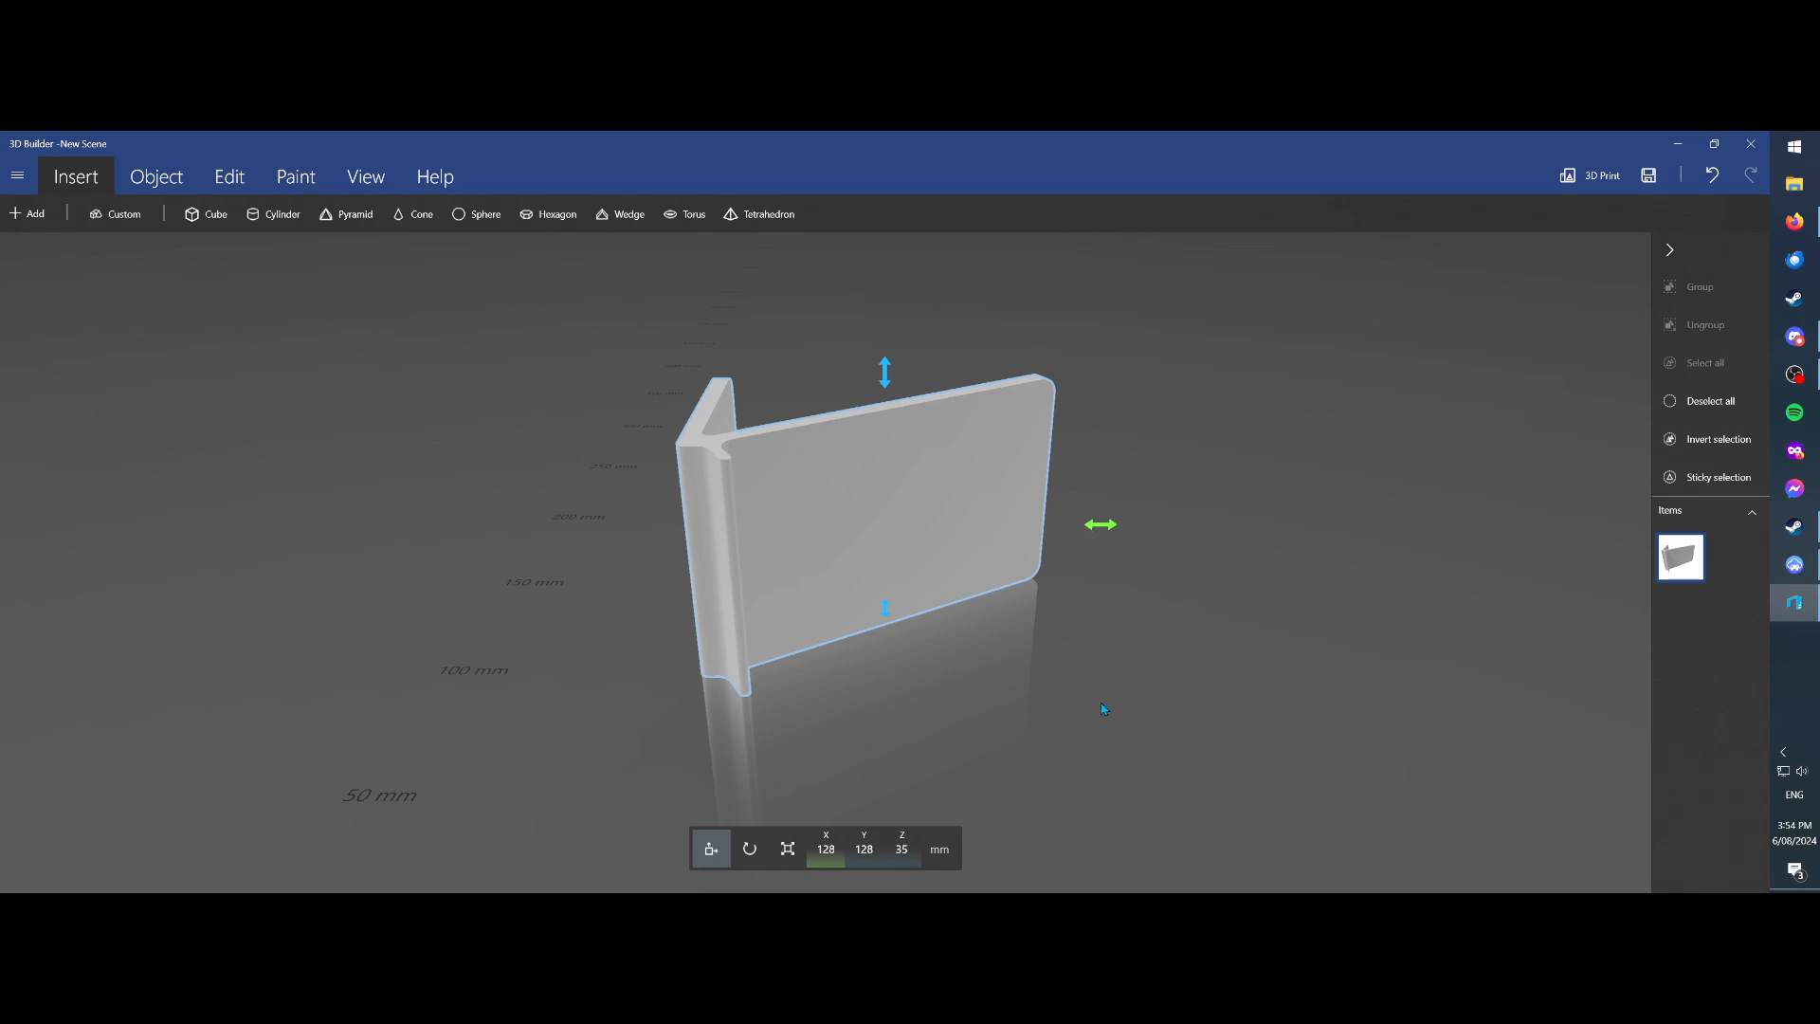
Start an emboss on the stand's large flat face and load DuckyLogoFixed.png as its pattern.
right_drag(1234, 745, 974, 687)
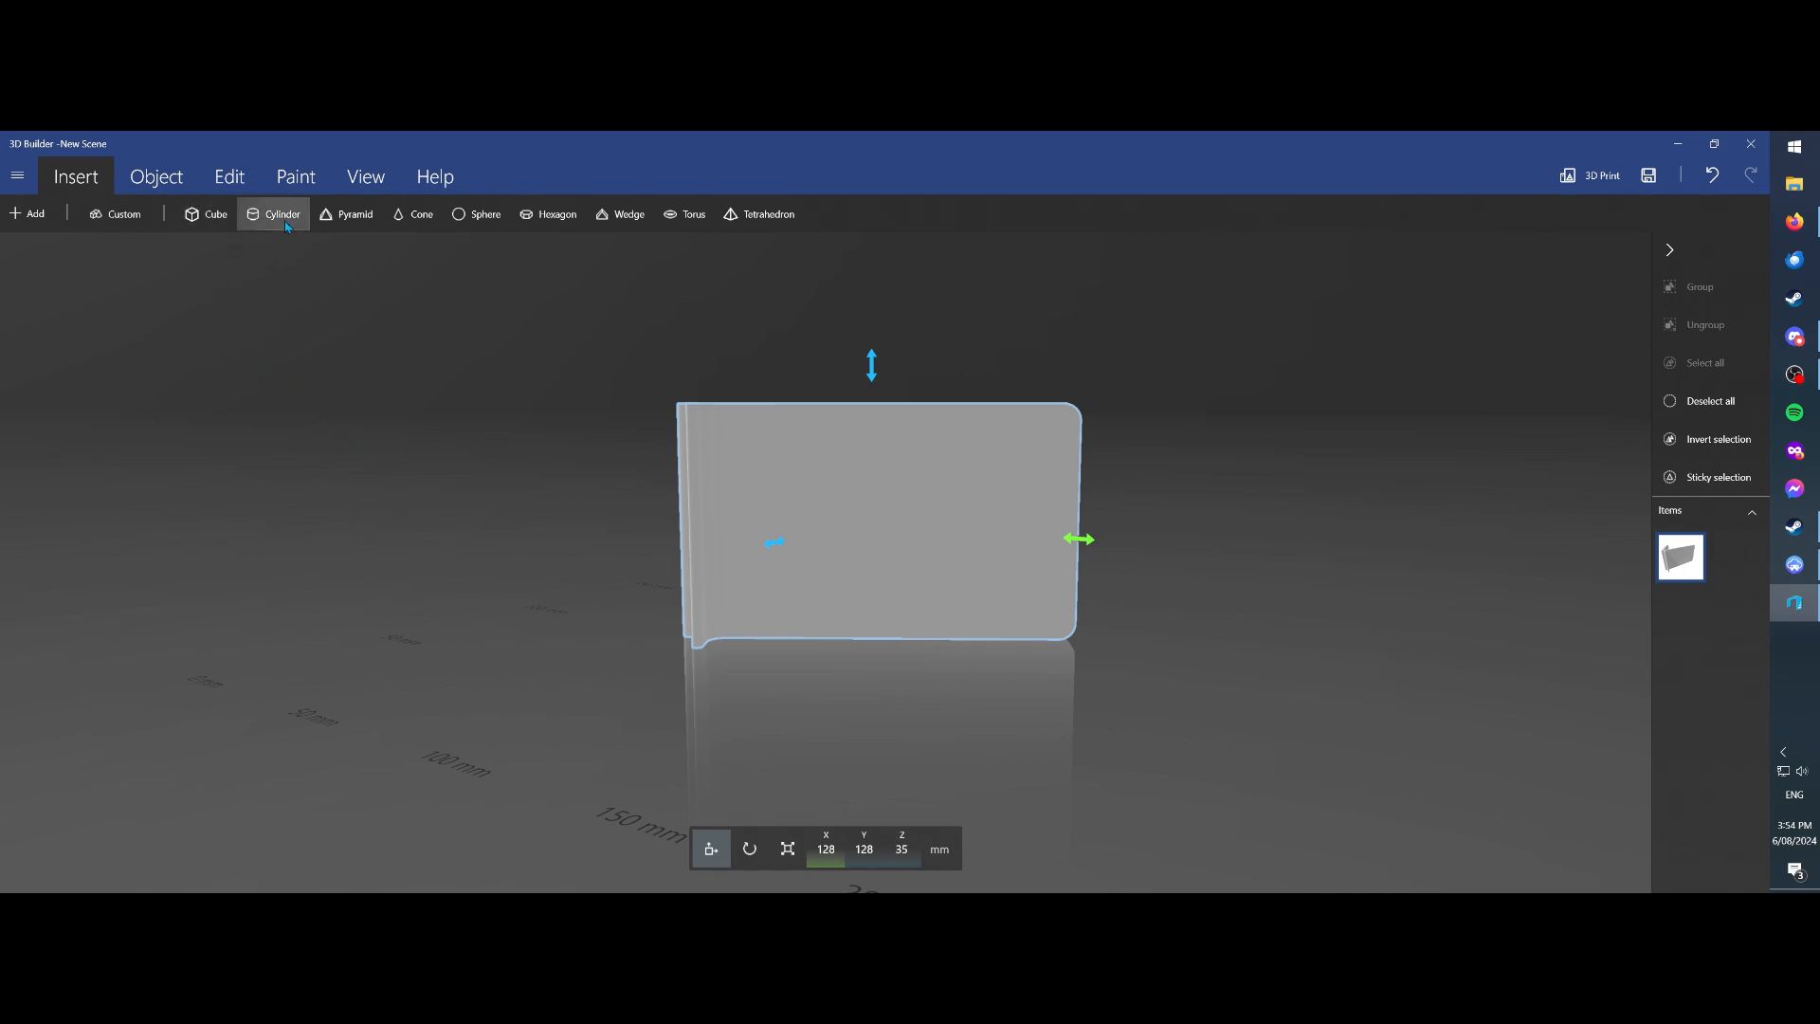
click(244, 183)
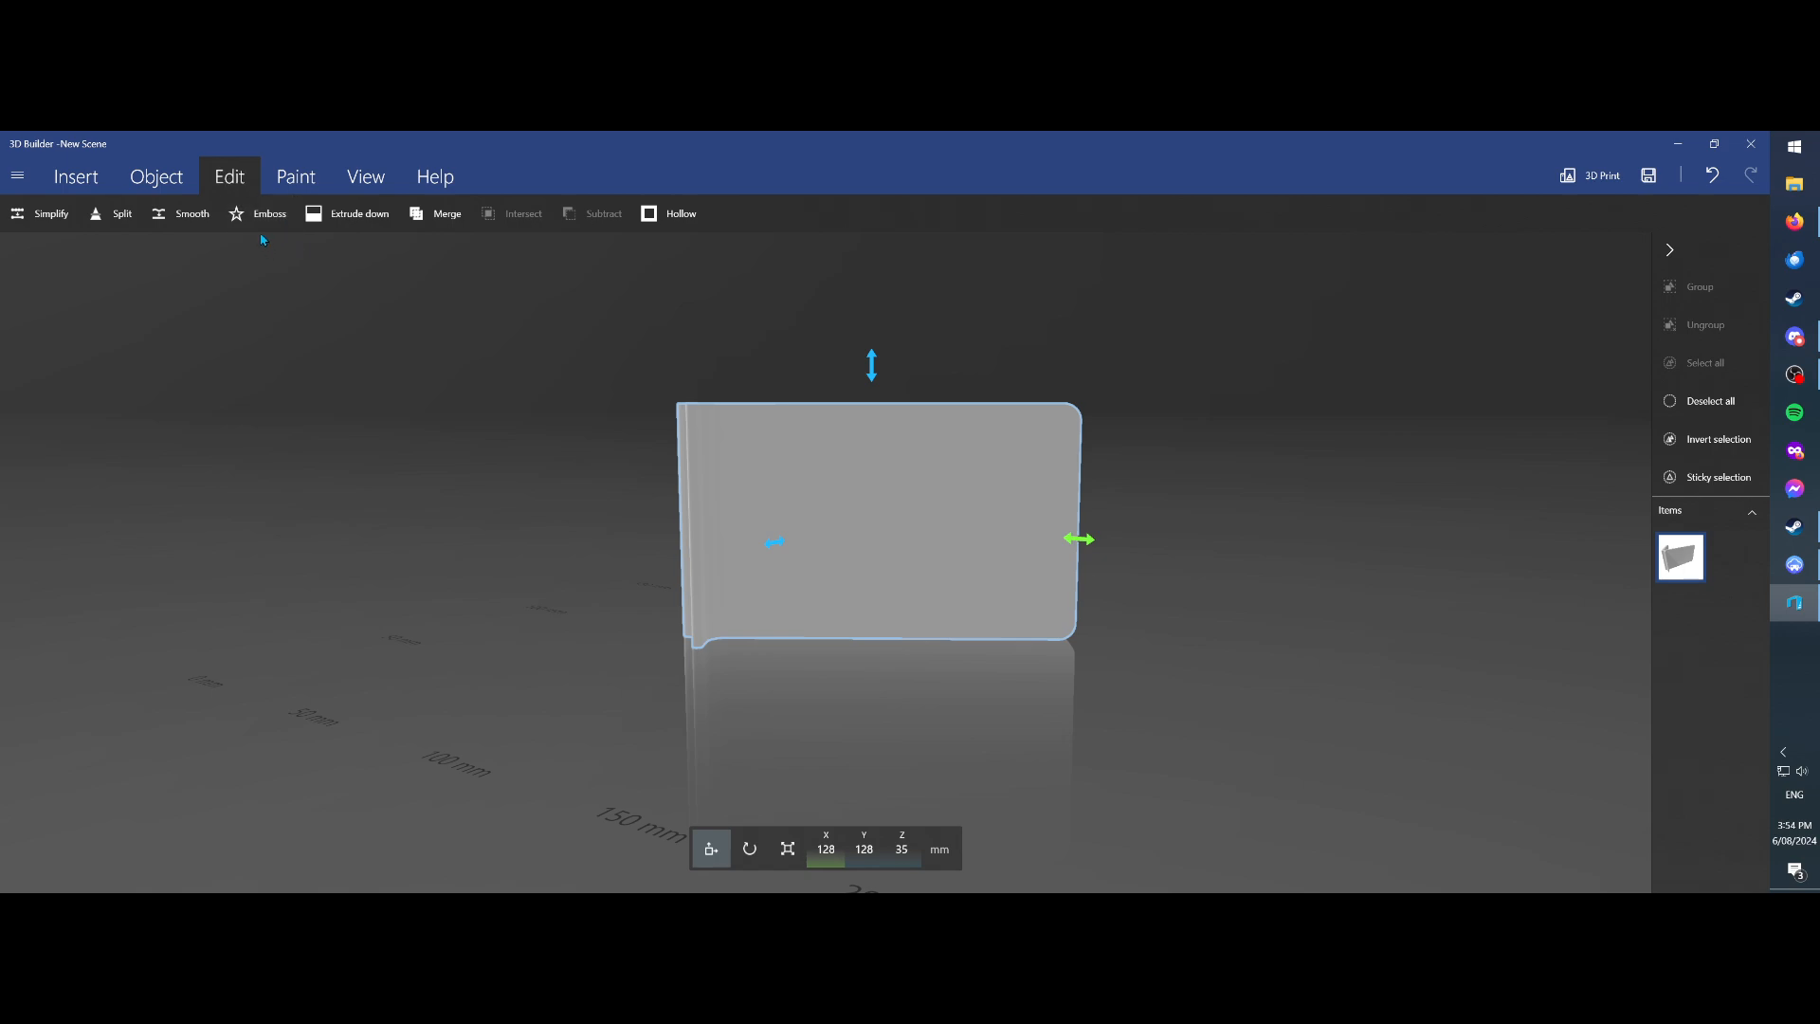
click(265, 218)
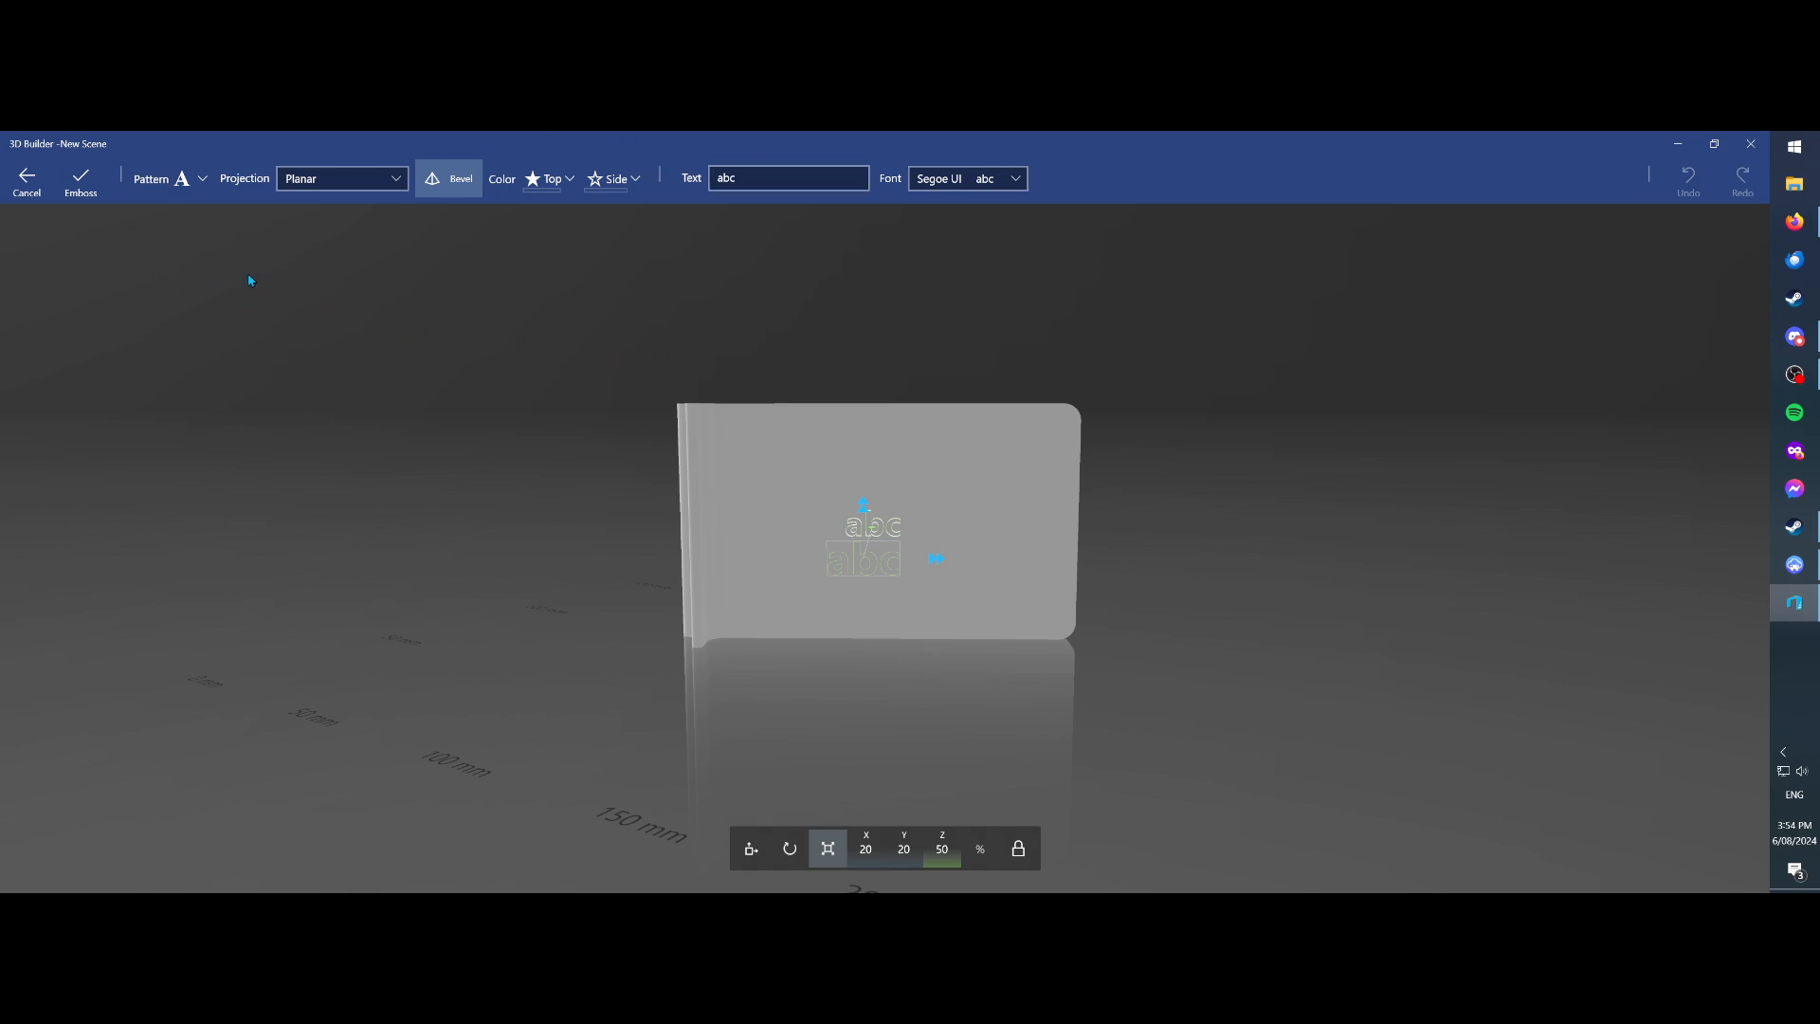
click(190, 187)
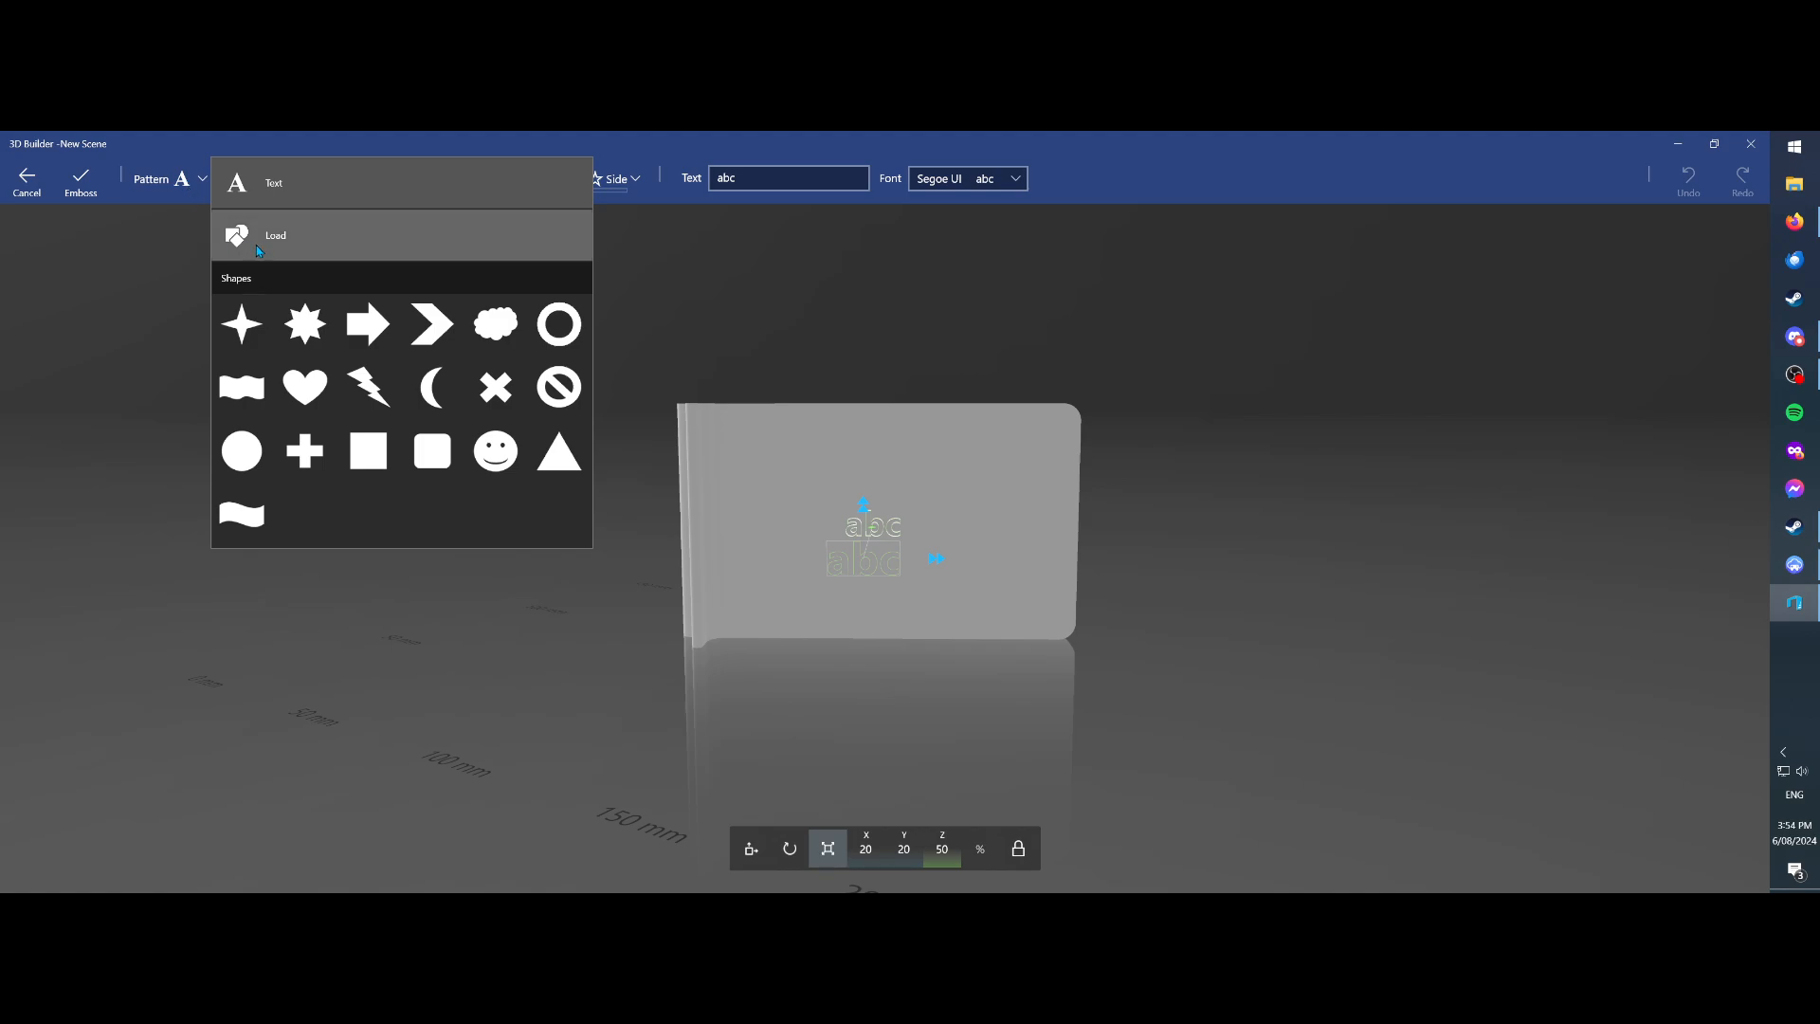
click(256, 237)
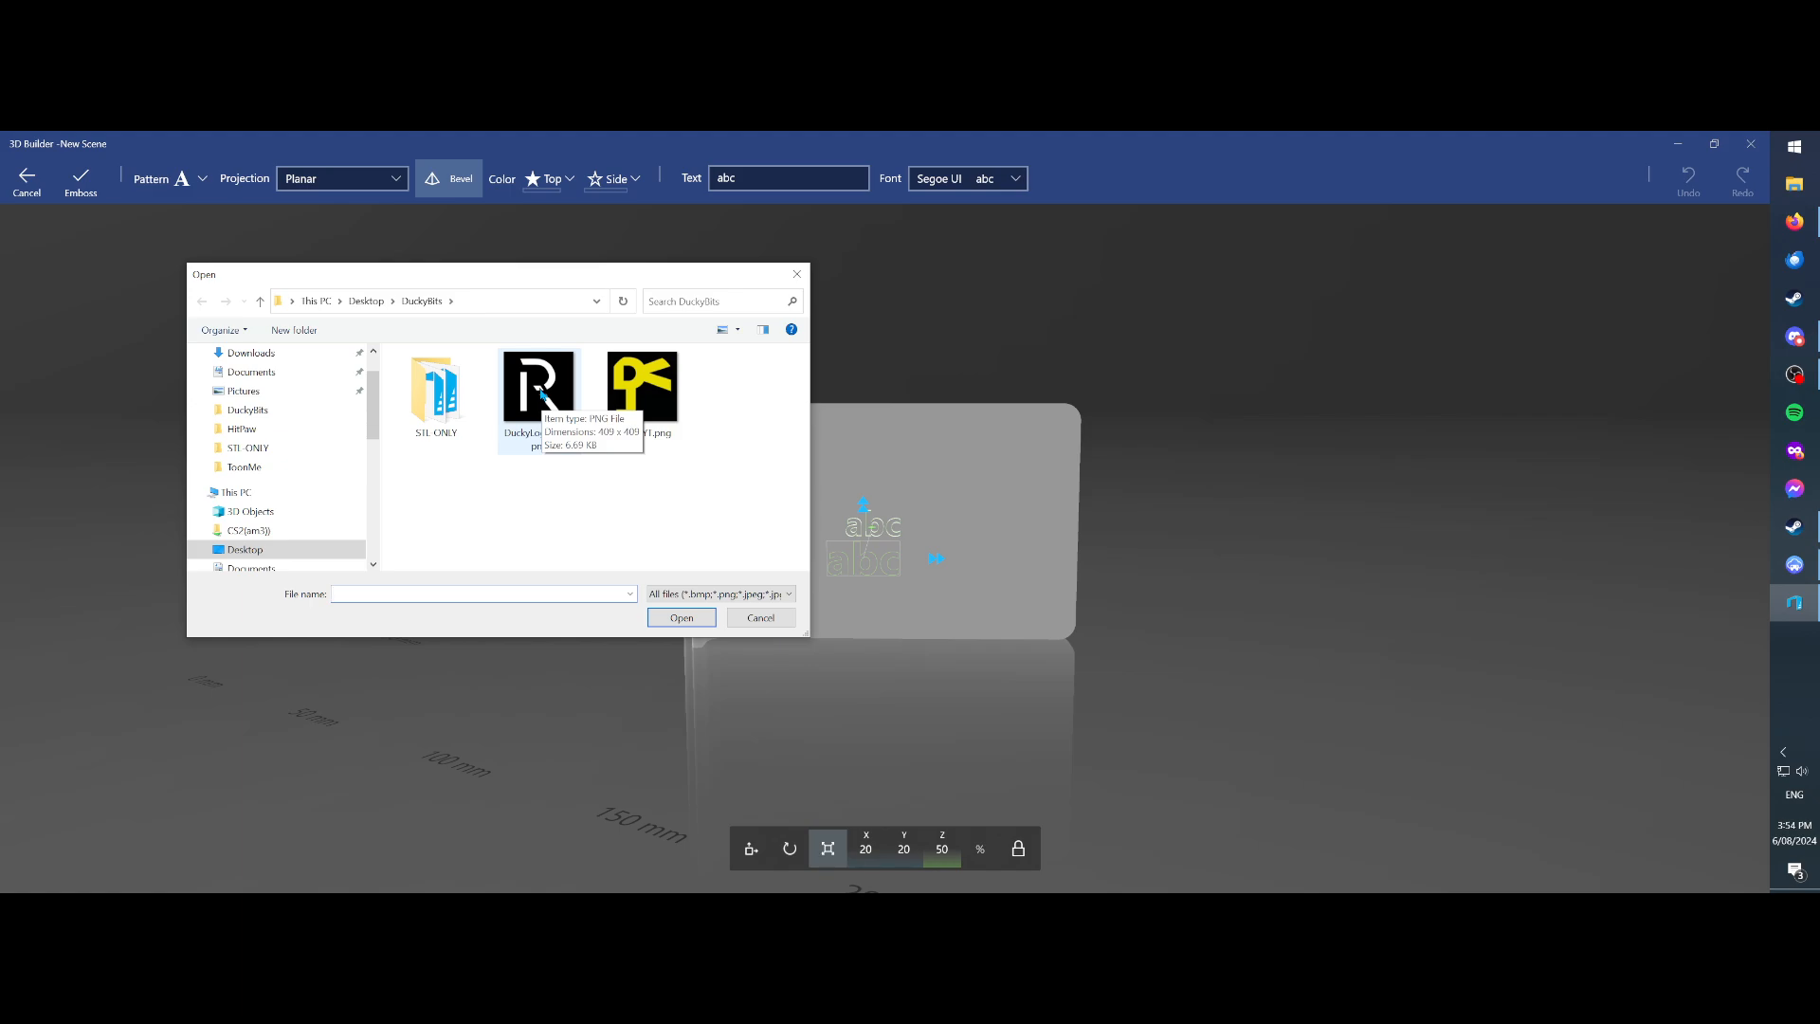
click(541, 394)
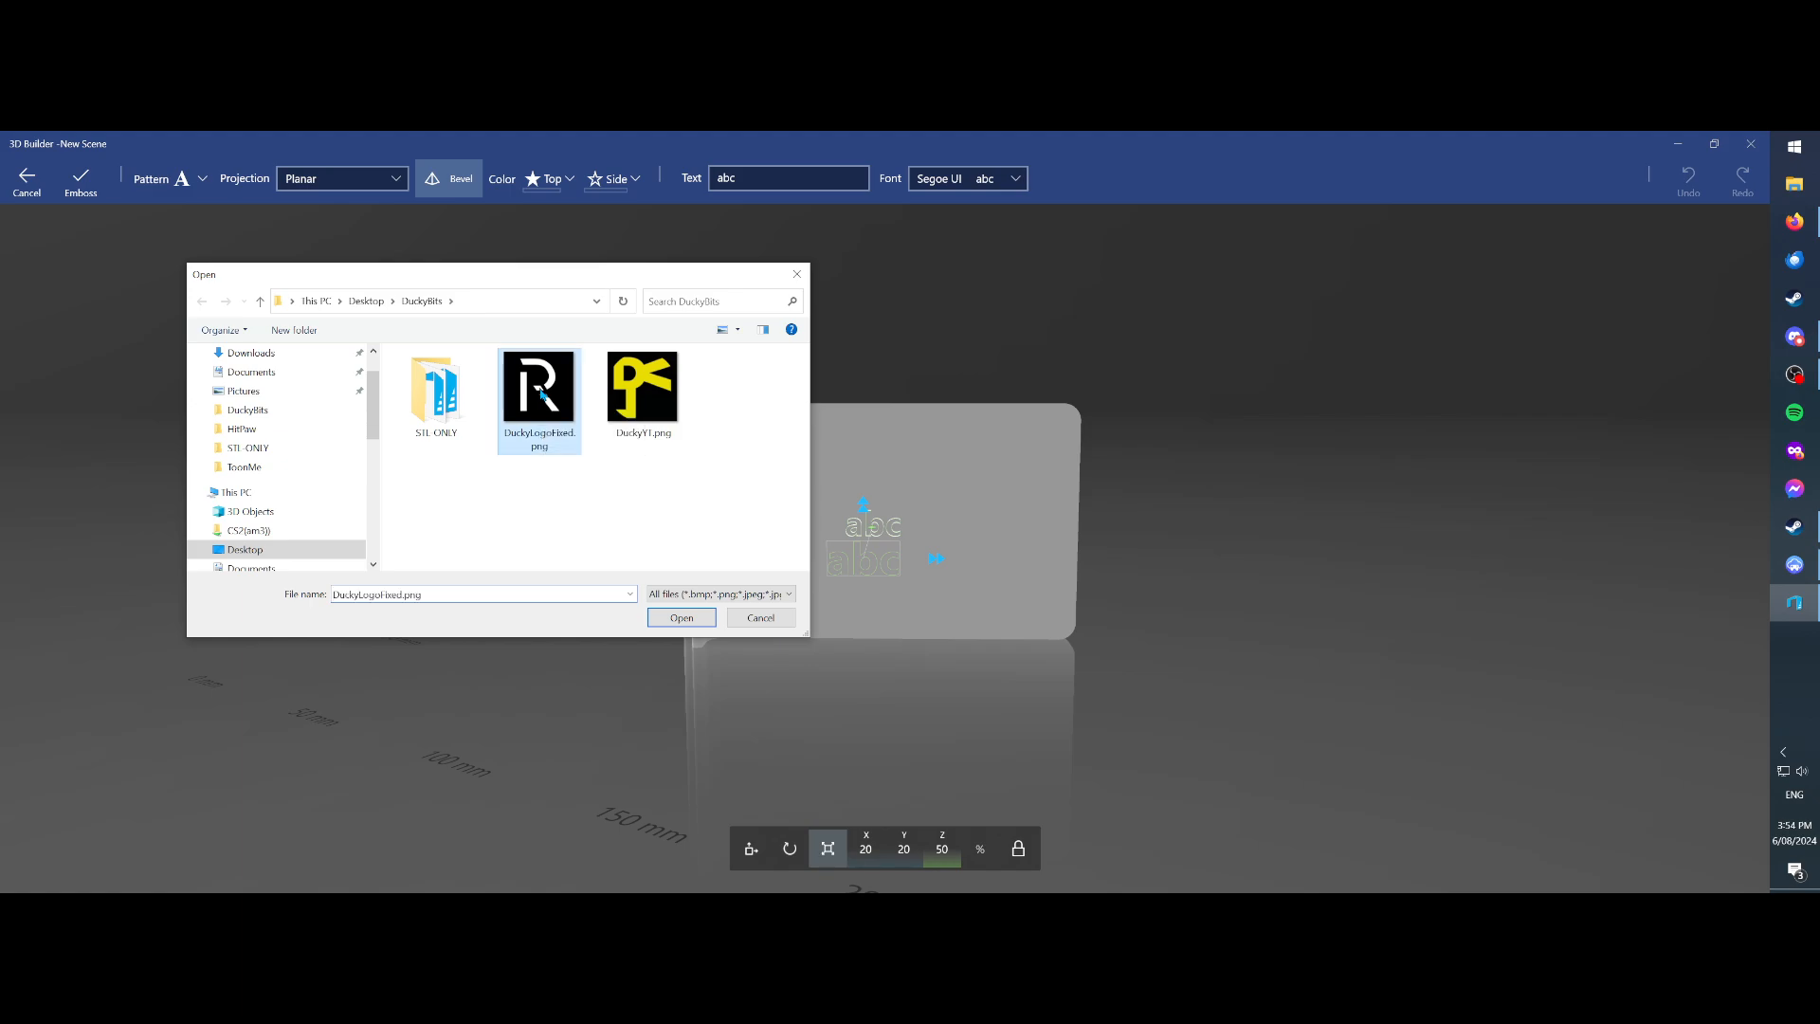
click(669, 620)
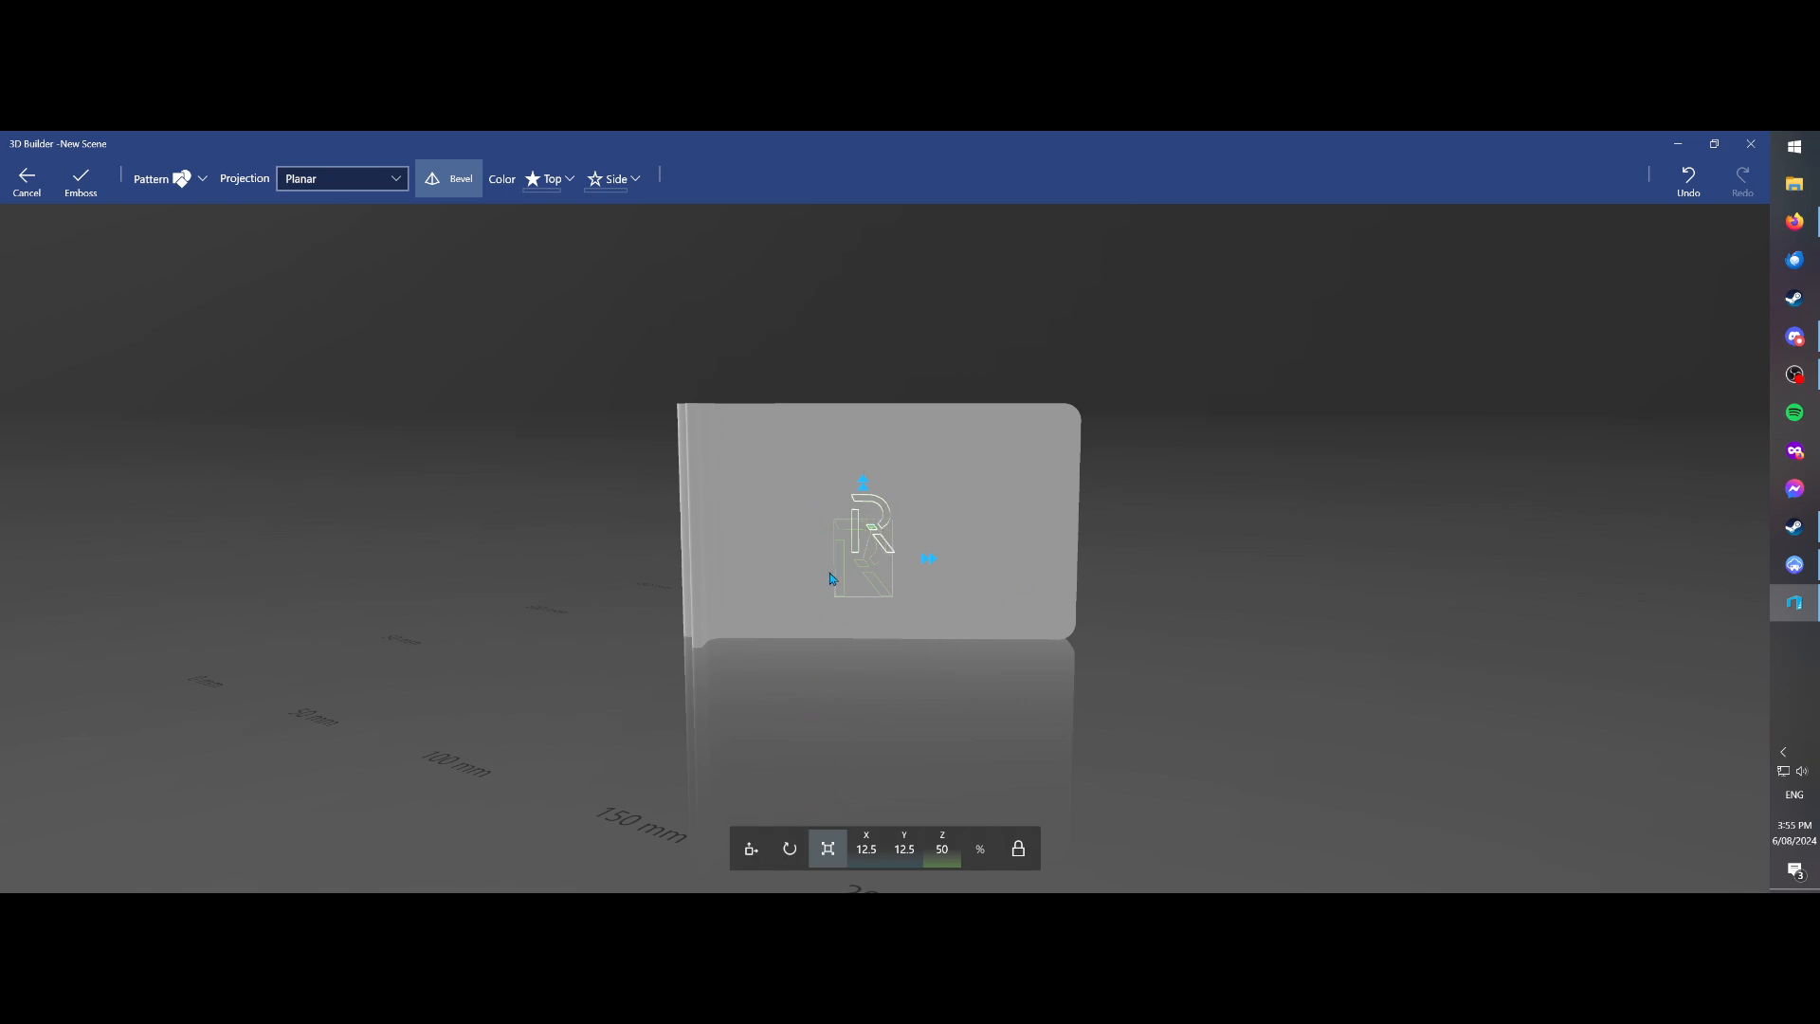
Rotate the logo pattern to -90 degrees and enlarge it to about 51.85% in X and Y.
click(791, 849)
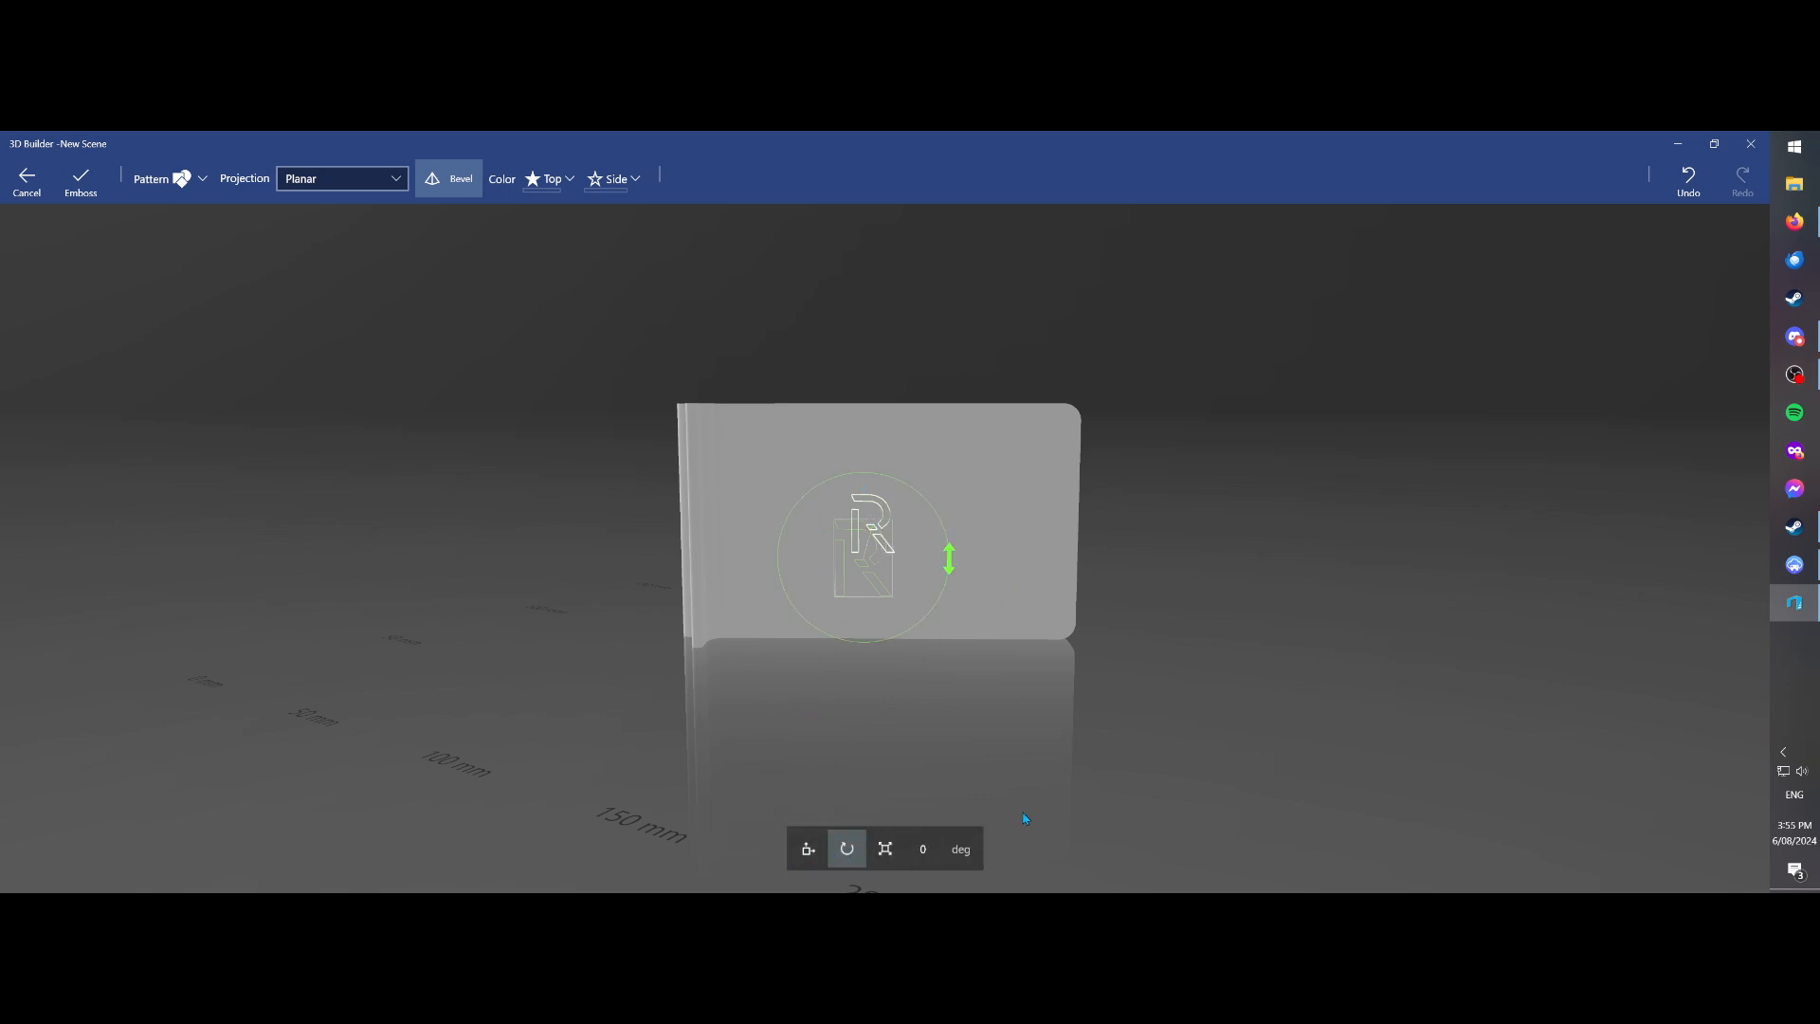
click(925, 853)
text(-)
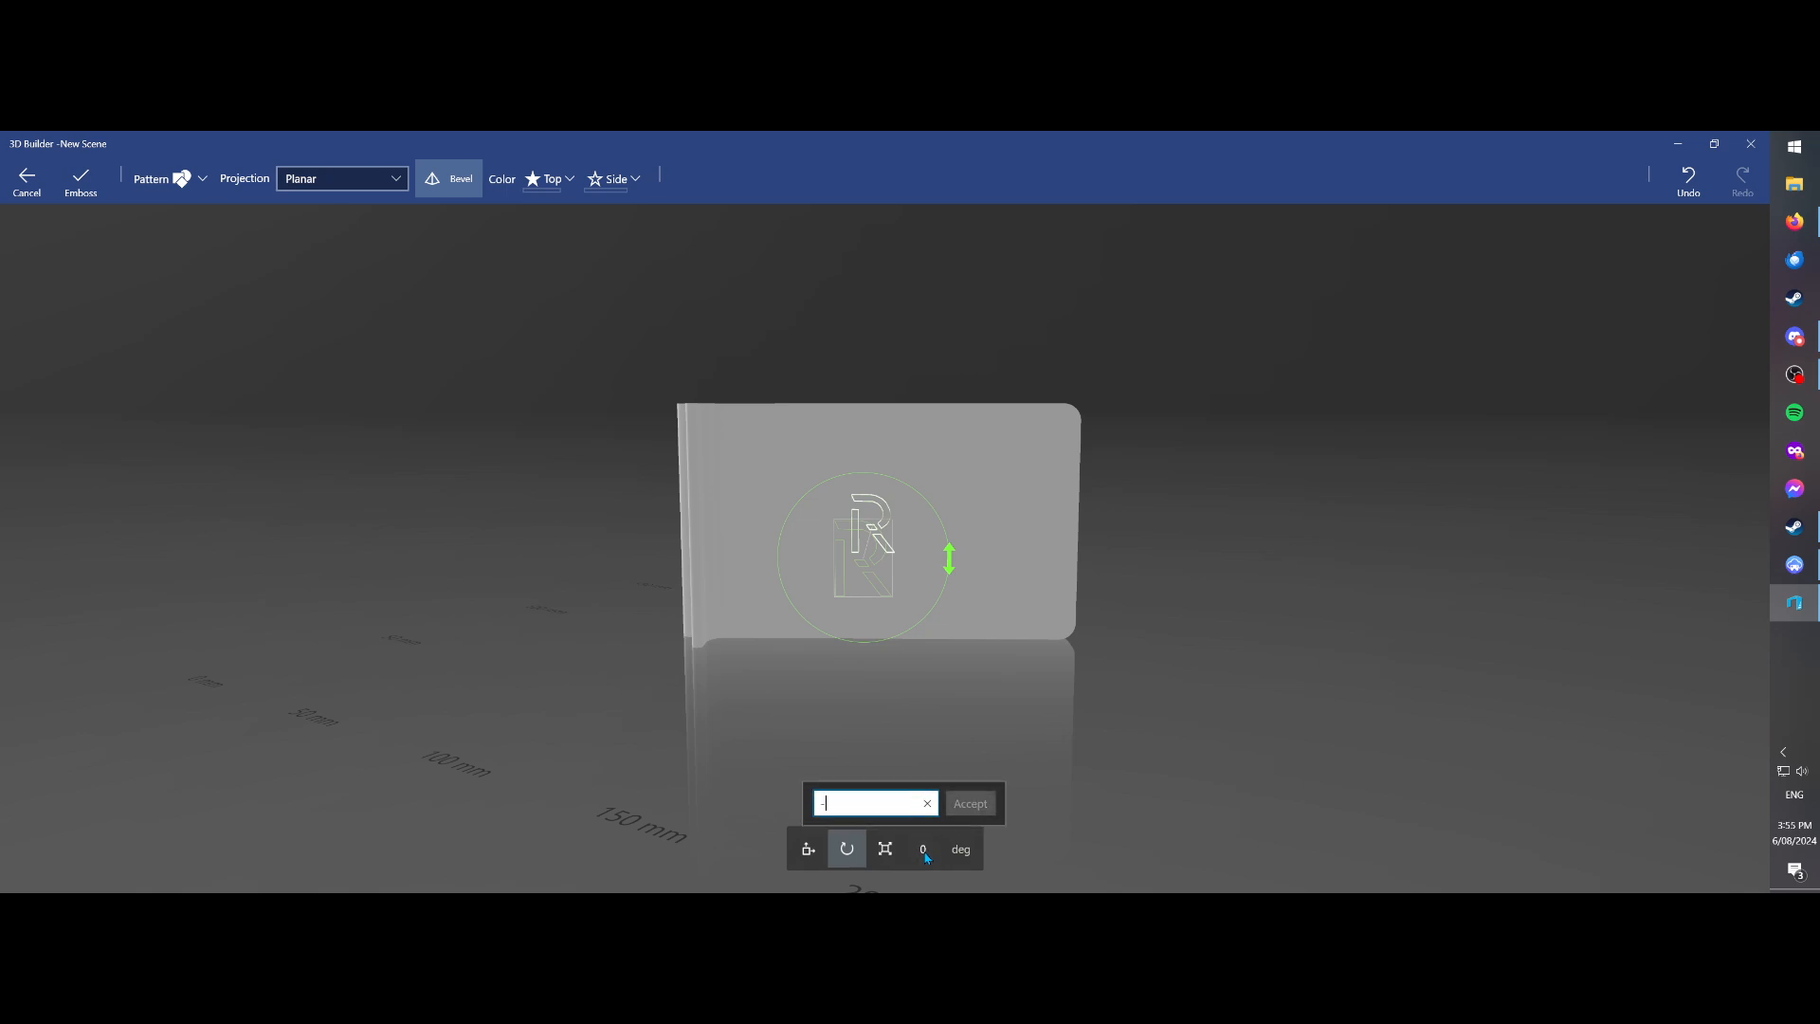
text(90)
click(969, 805)
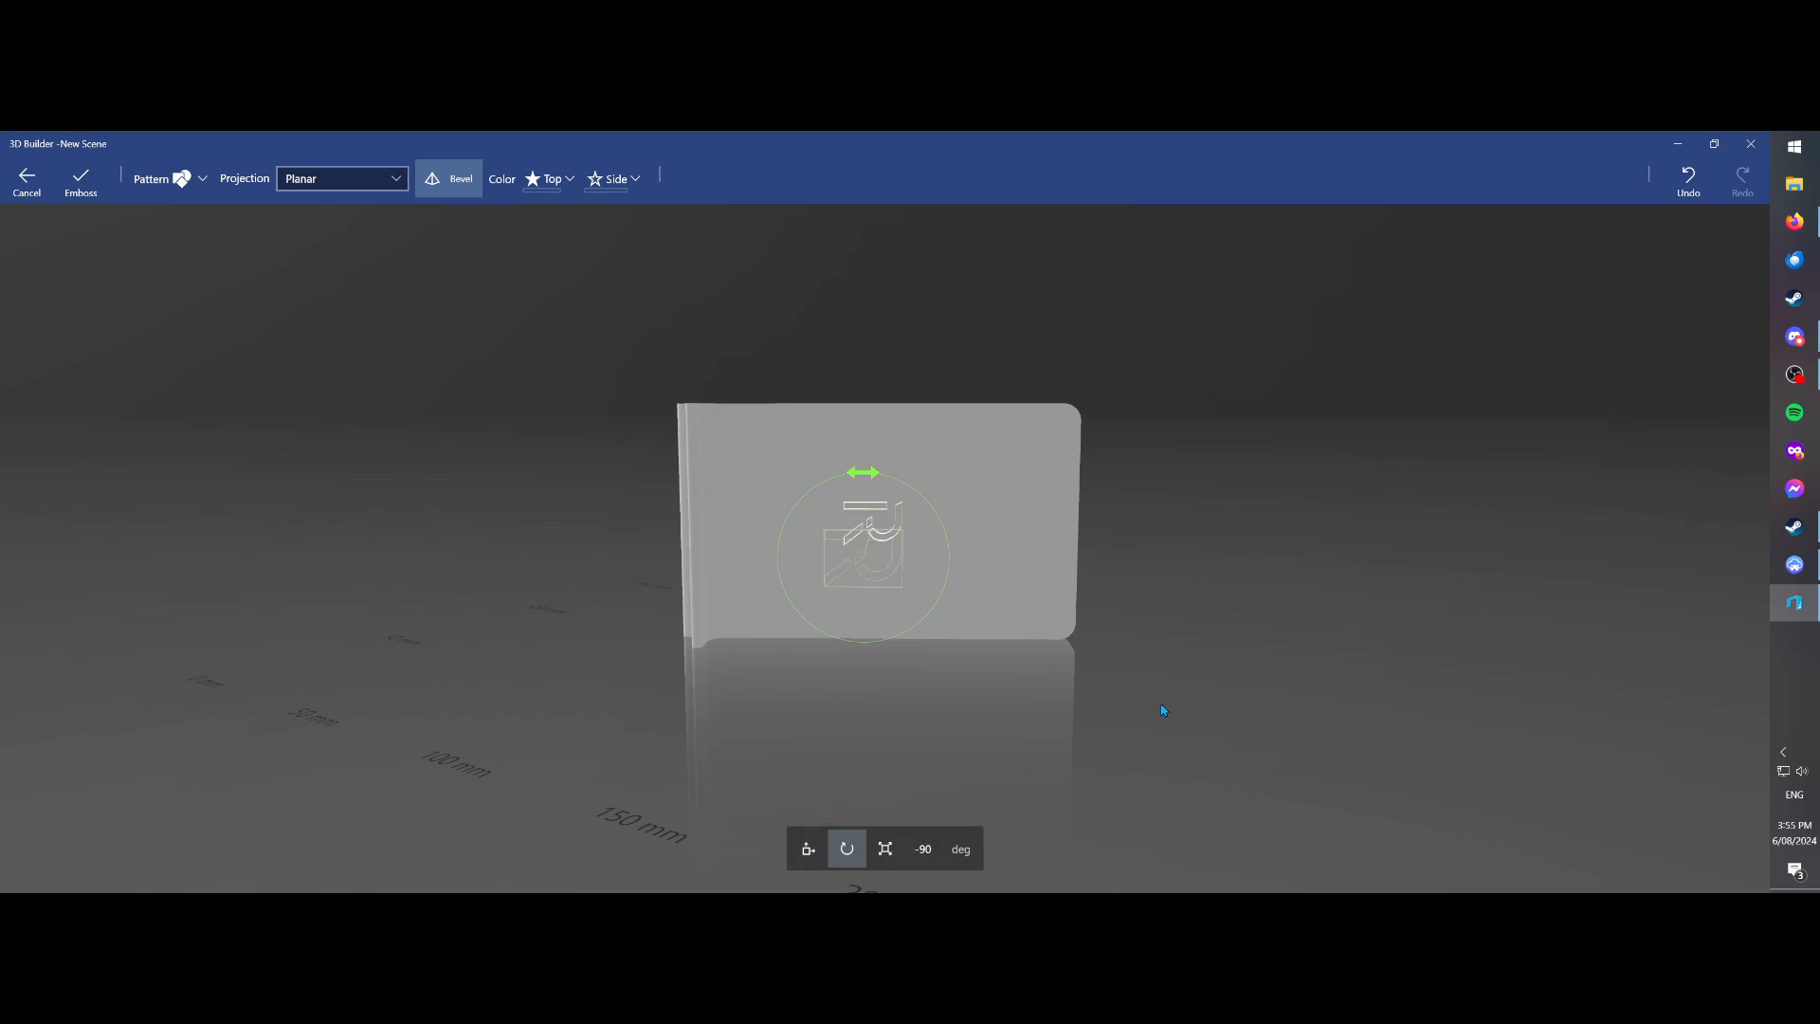
click(886, 849)
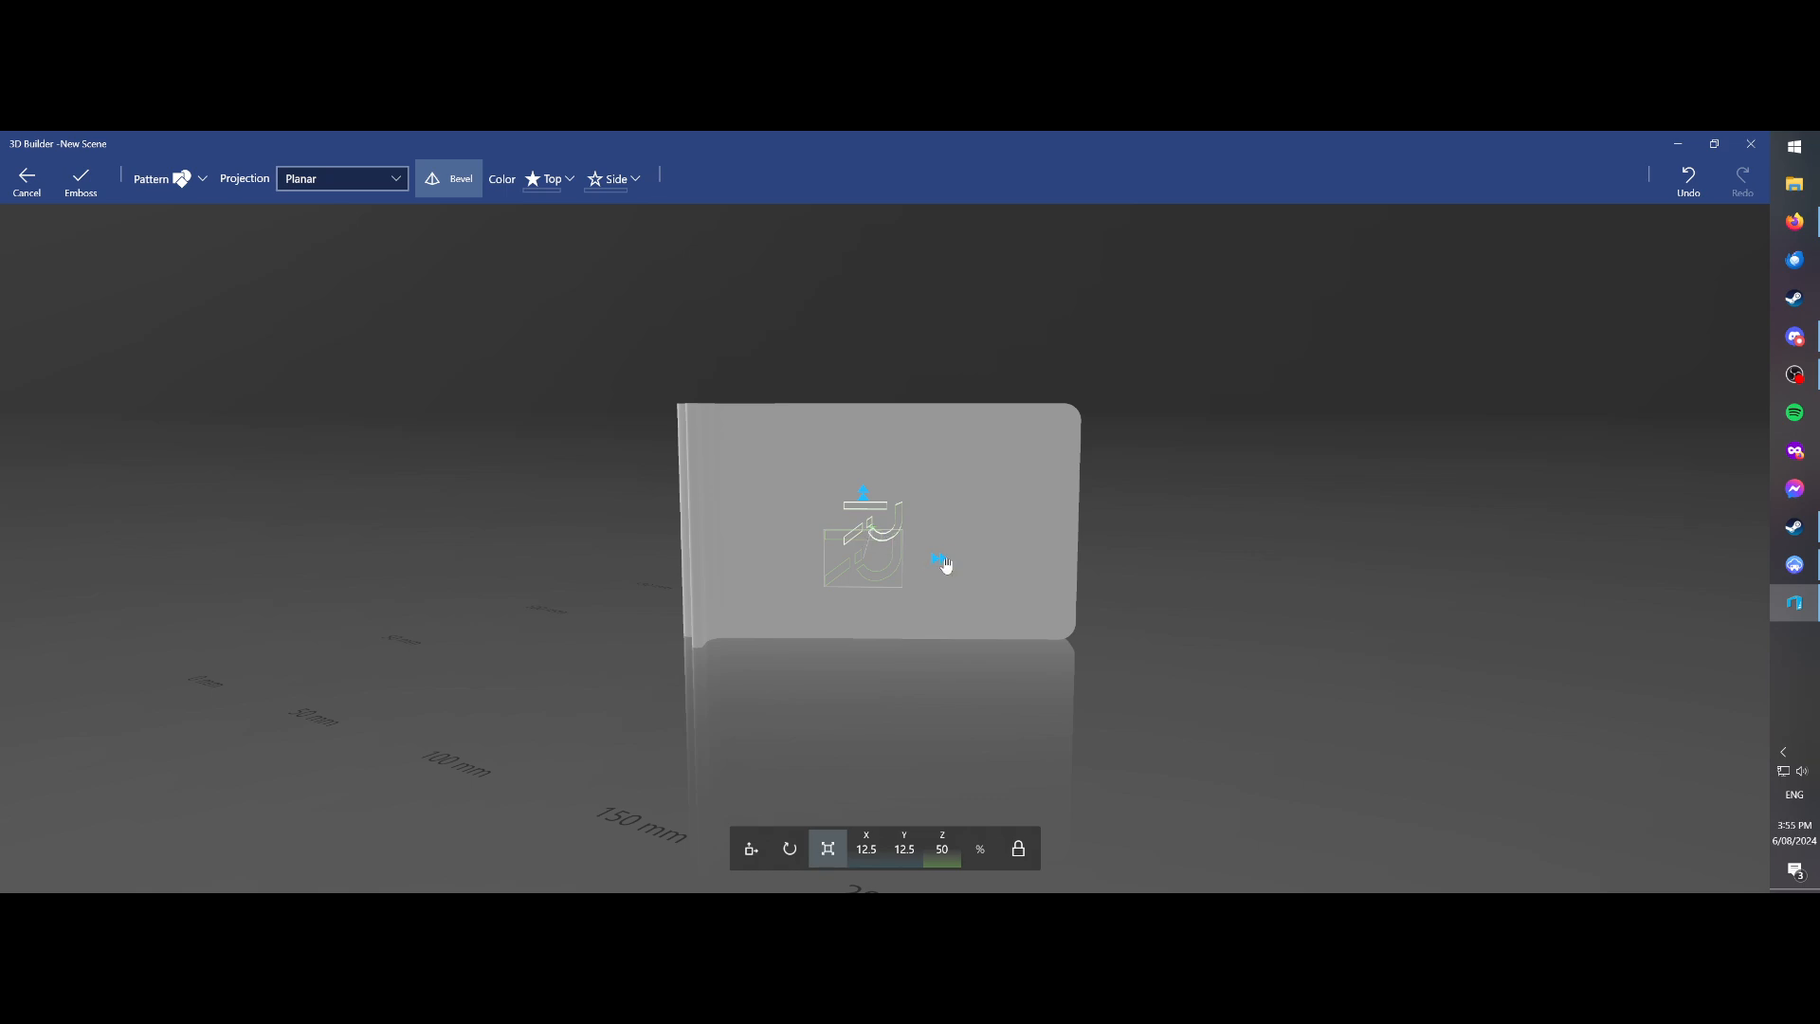
drag(938, 563, 1061, 565)
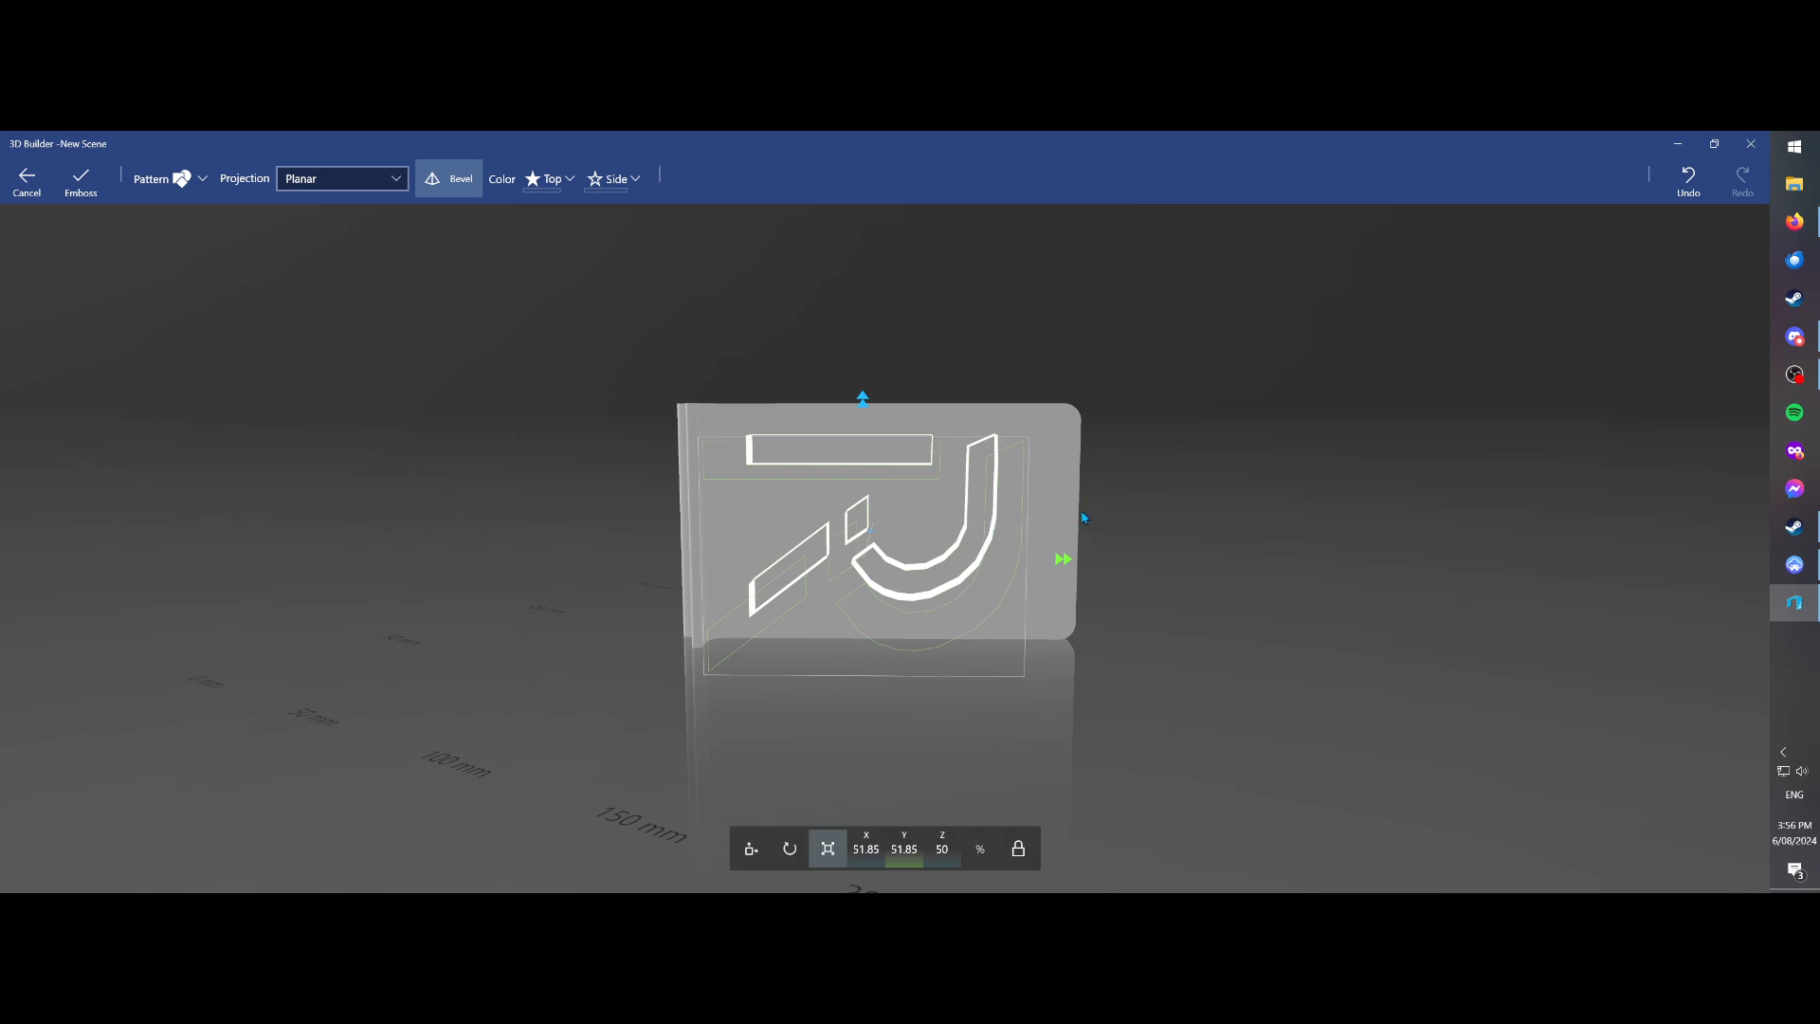
Reposition the logo pattern so it lies fully on the stand's flat face, roughly centred and clear of the folded edge.
click(749, 851)
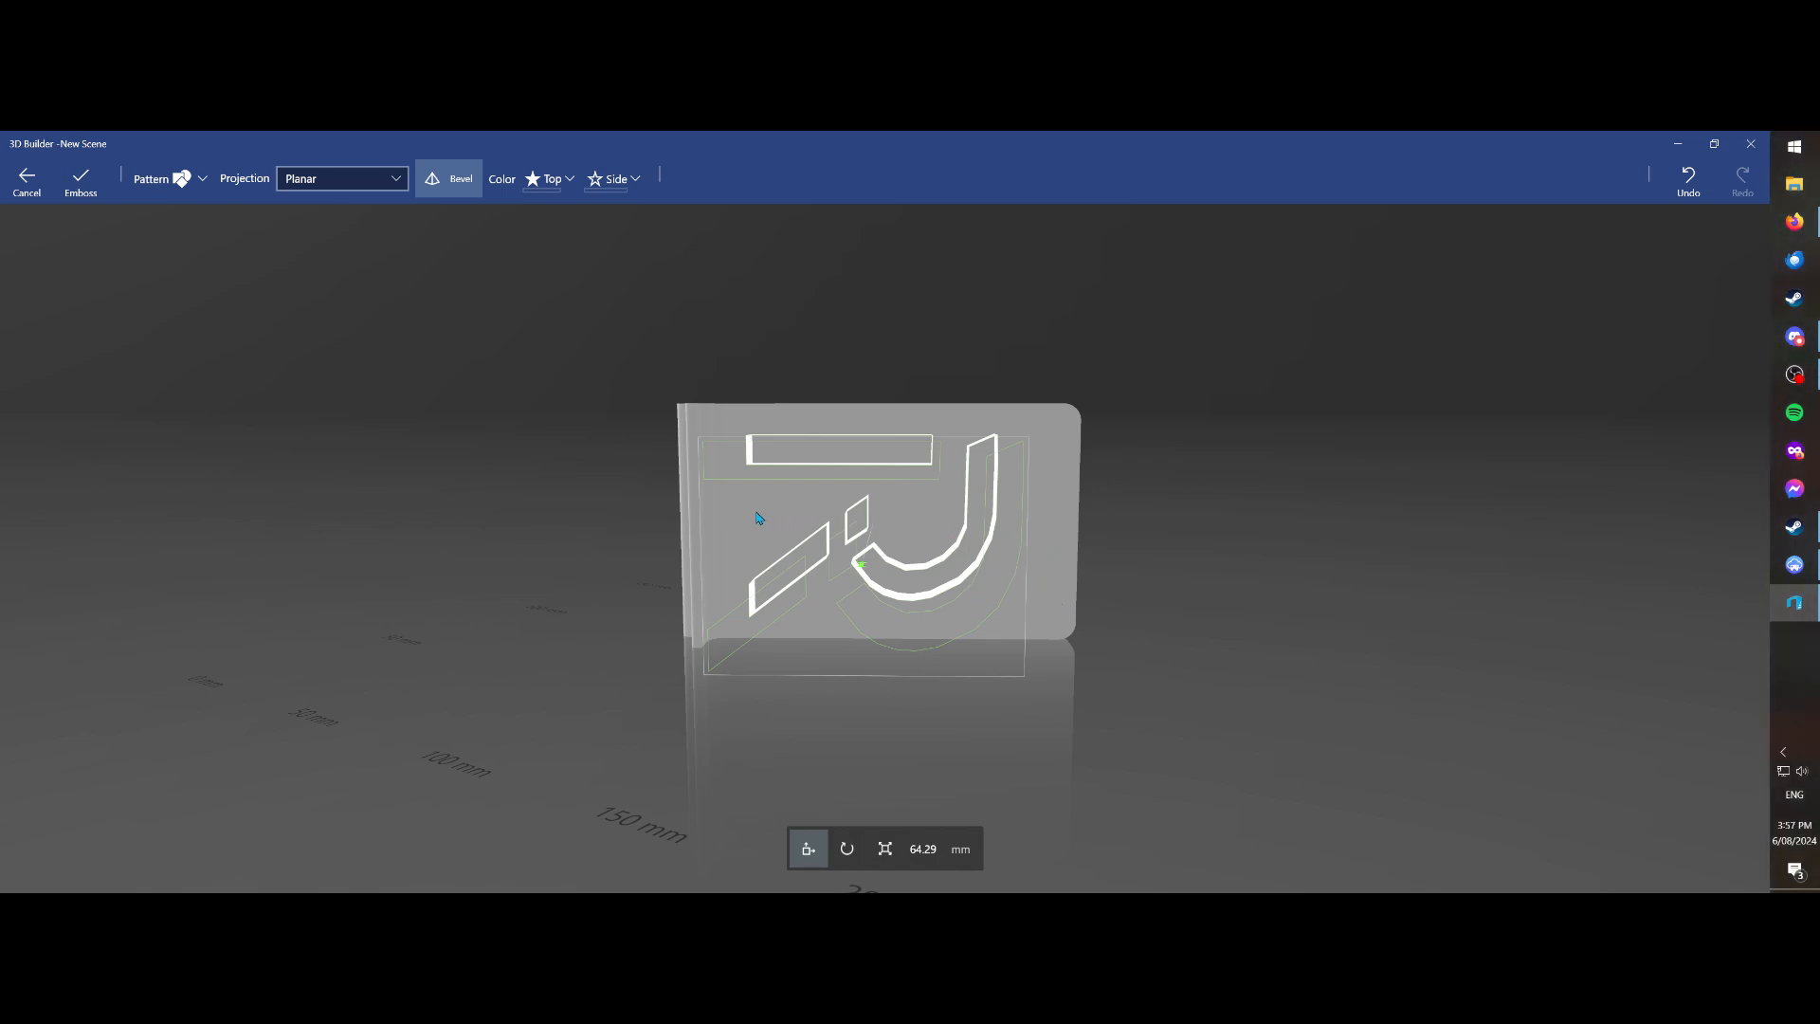
mouse_move(786, 518)
right_down()
mouse_move(764, 516)
mouse_move(852, 523)
mouse_move(784, 516)
mouse_move(788, 484)
mouse_move(783, 550)
mouse_move(784, 515)
right_up()
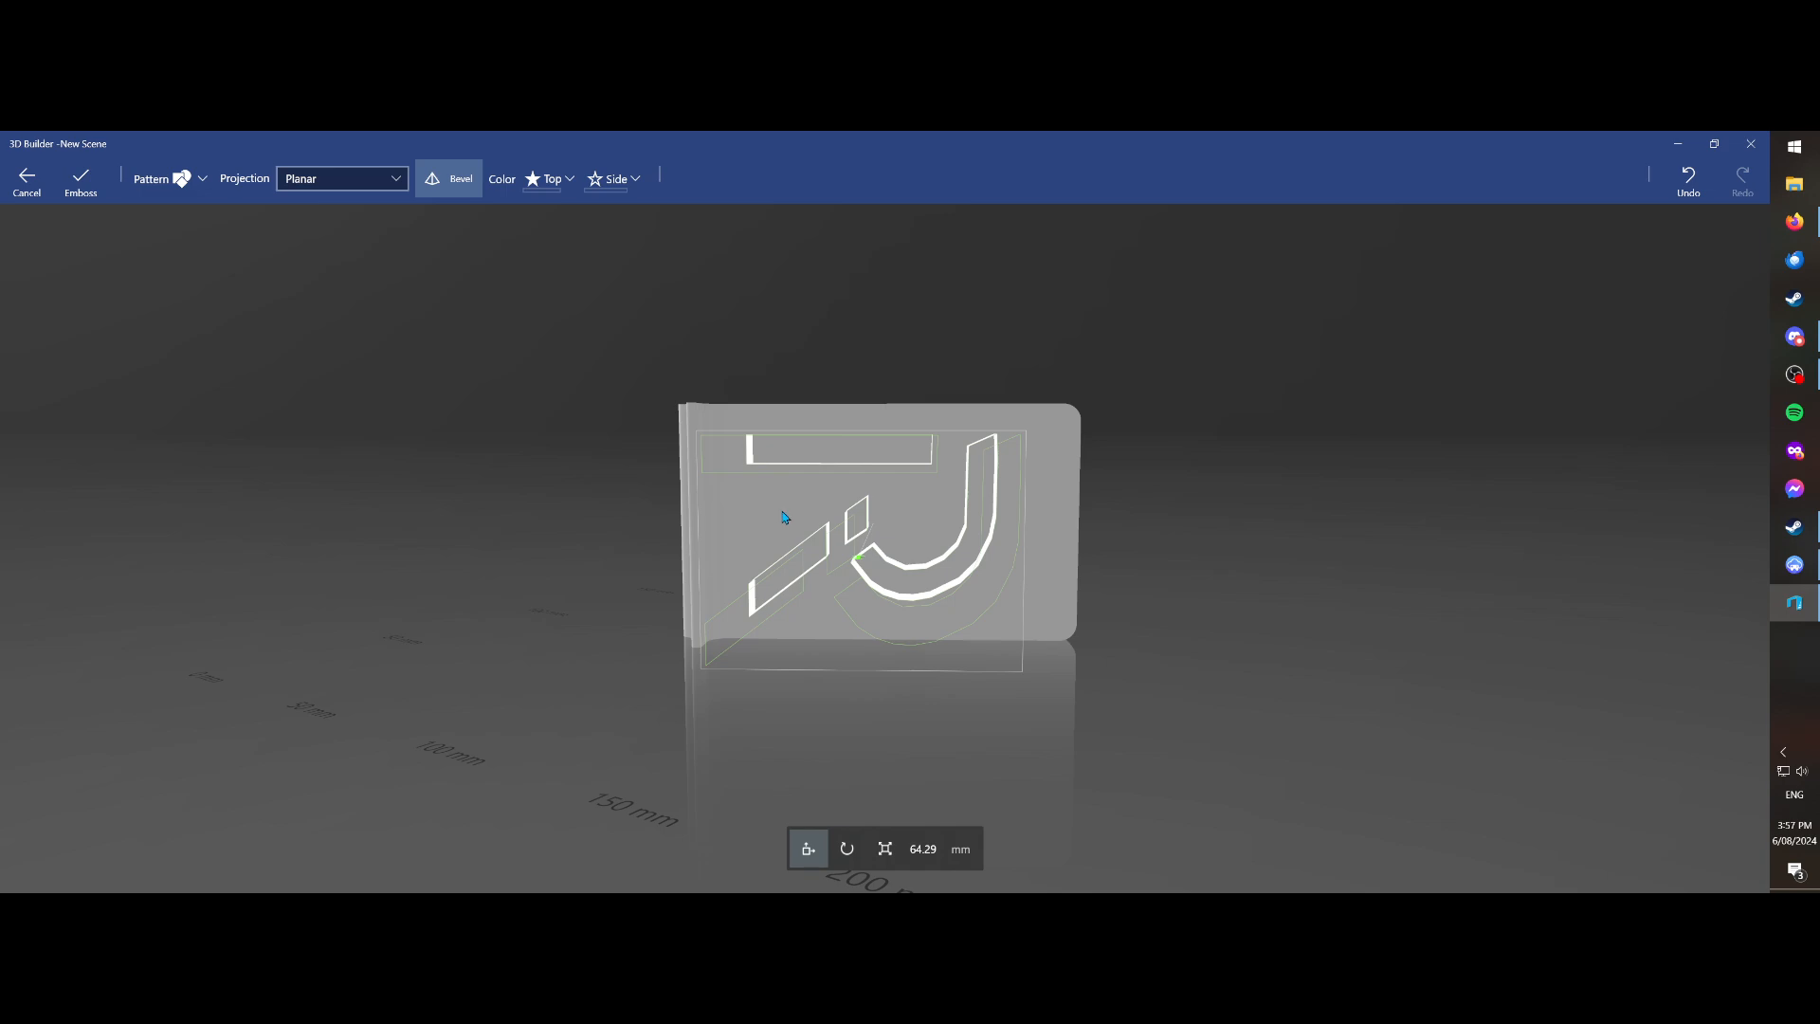
click(1034, 552)
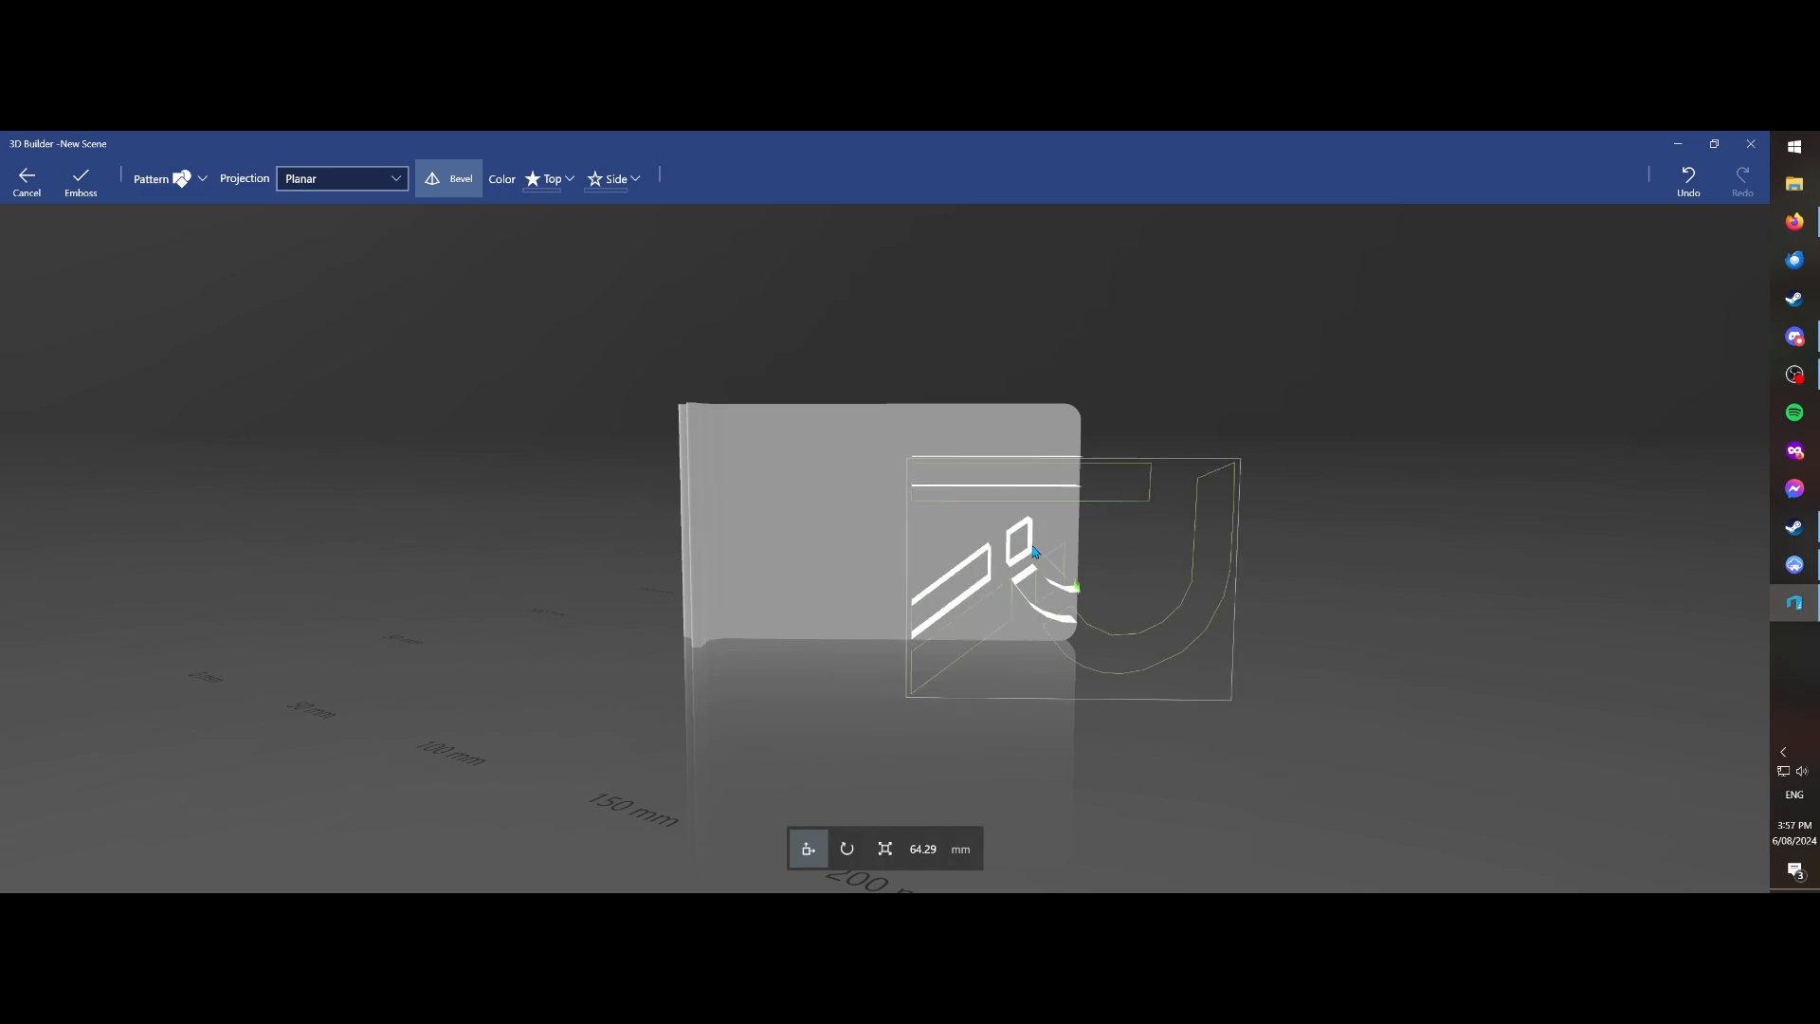
click(725, 446)
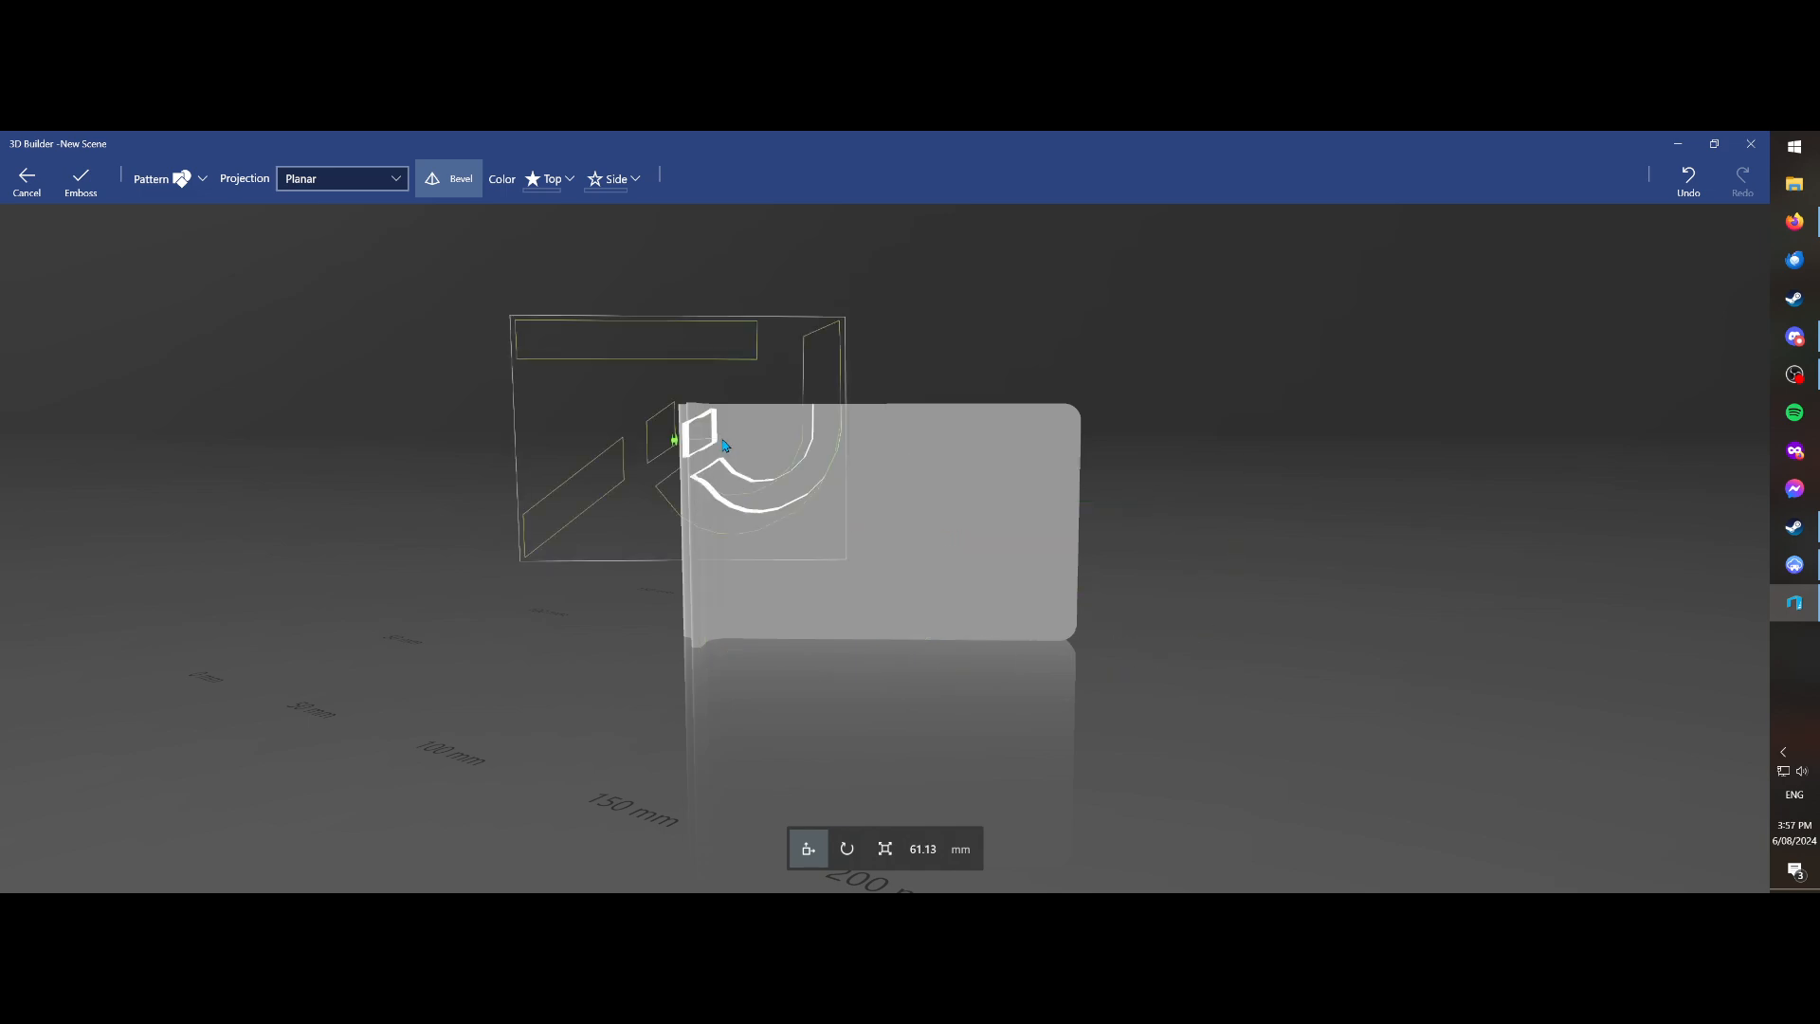
click(890, 518)
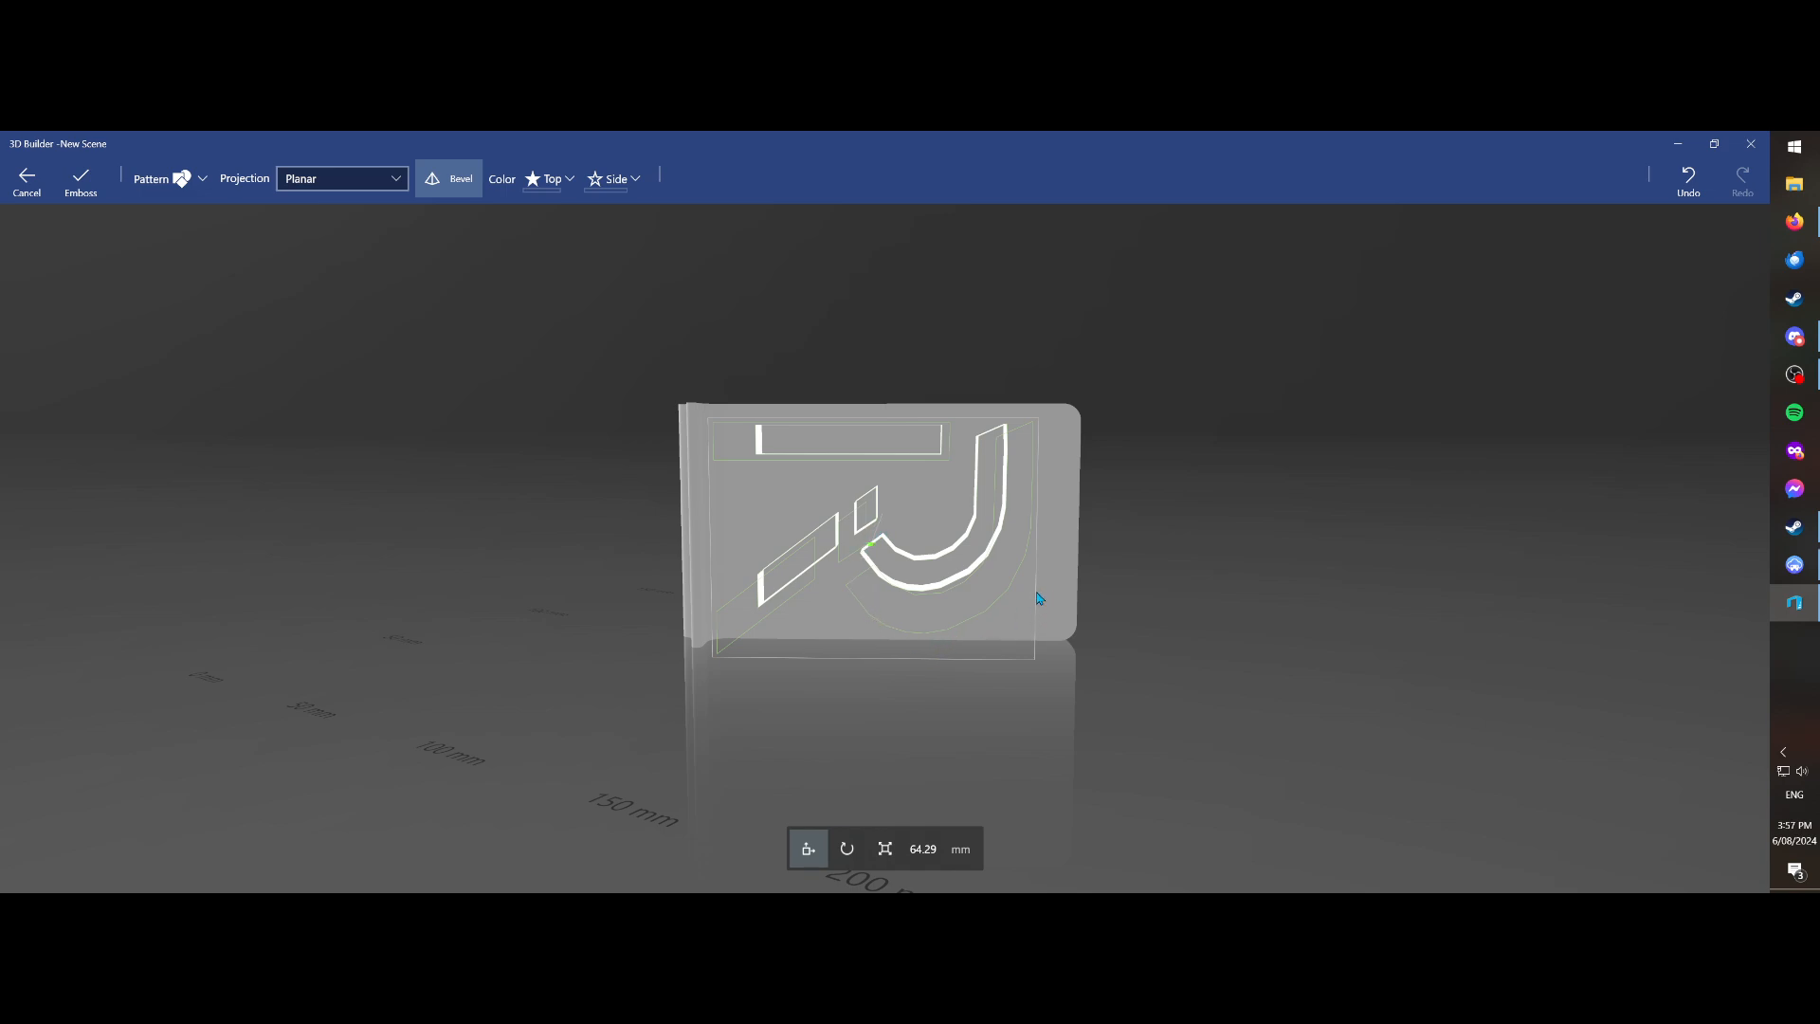
click(1021, 620)
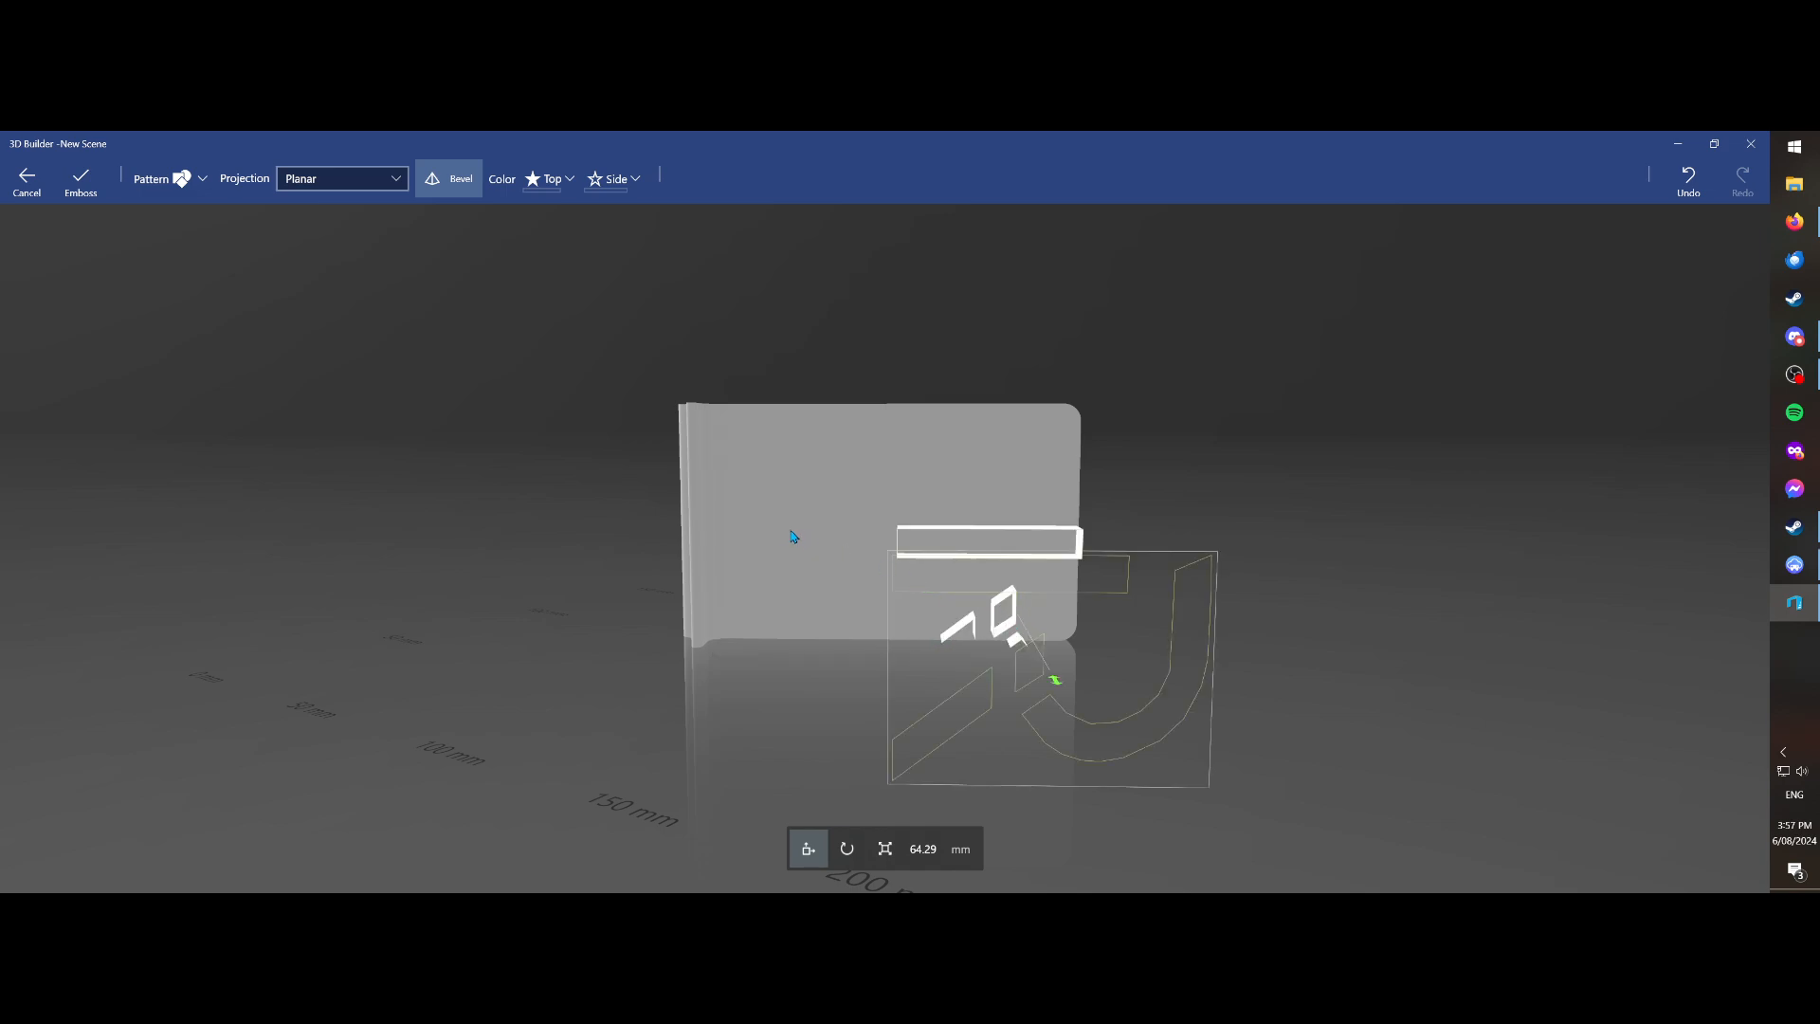
click(759, 501)
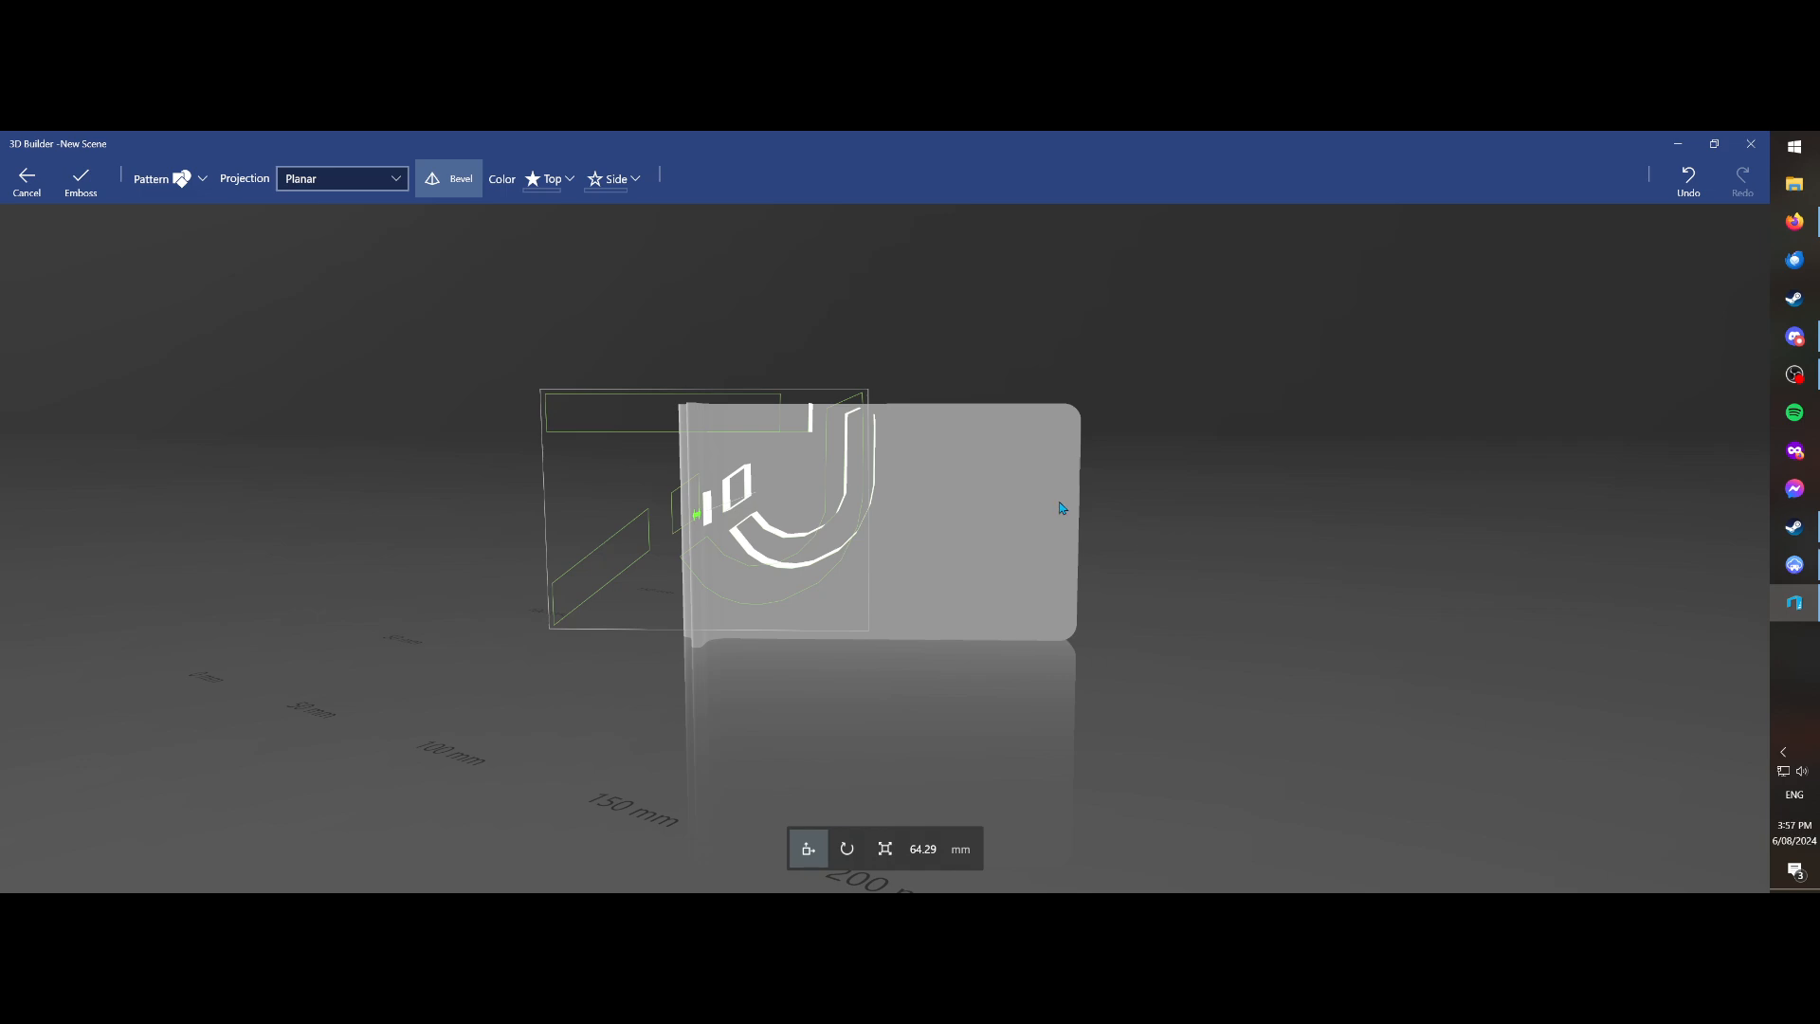
click(1063, 508)
click(733, 524)
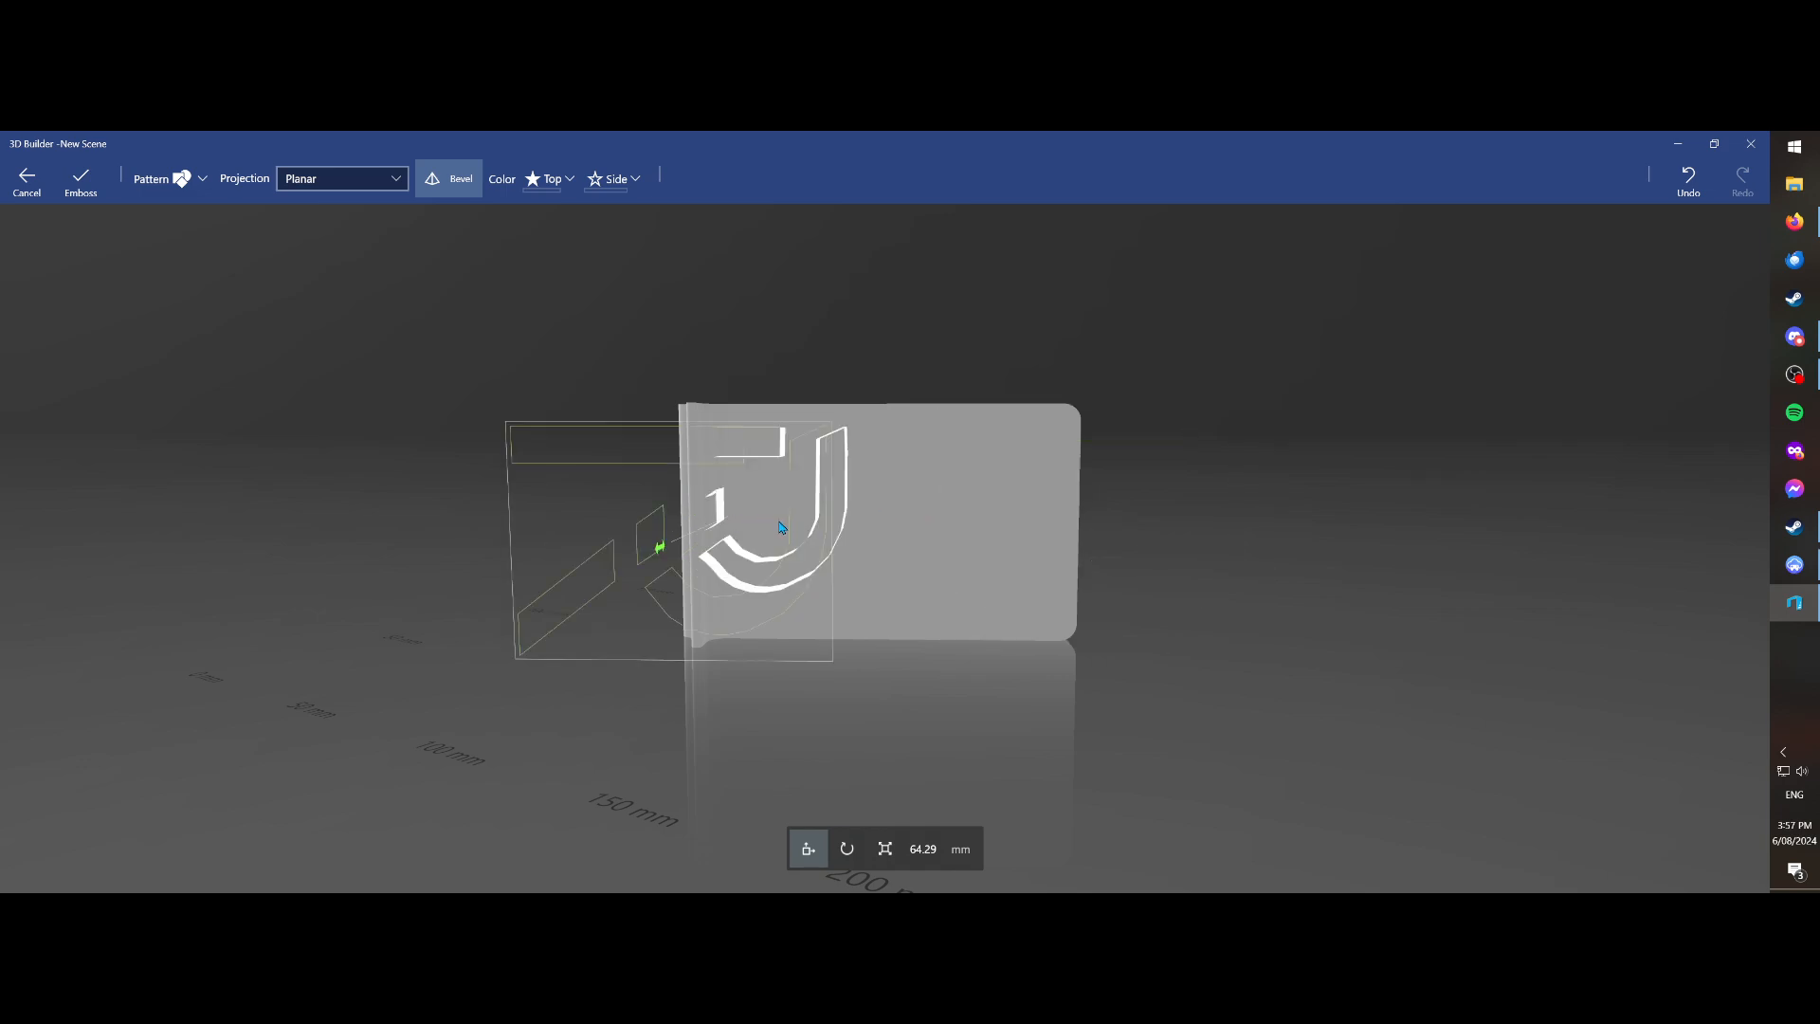
click(930, 517)
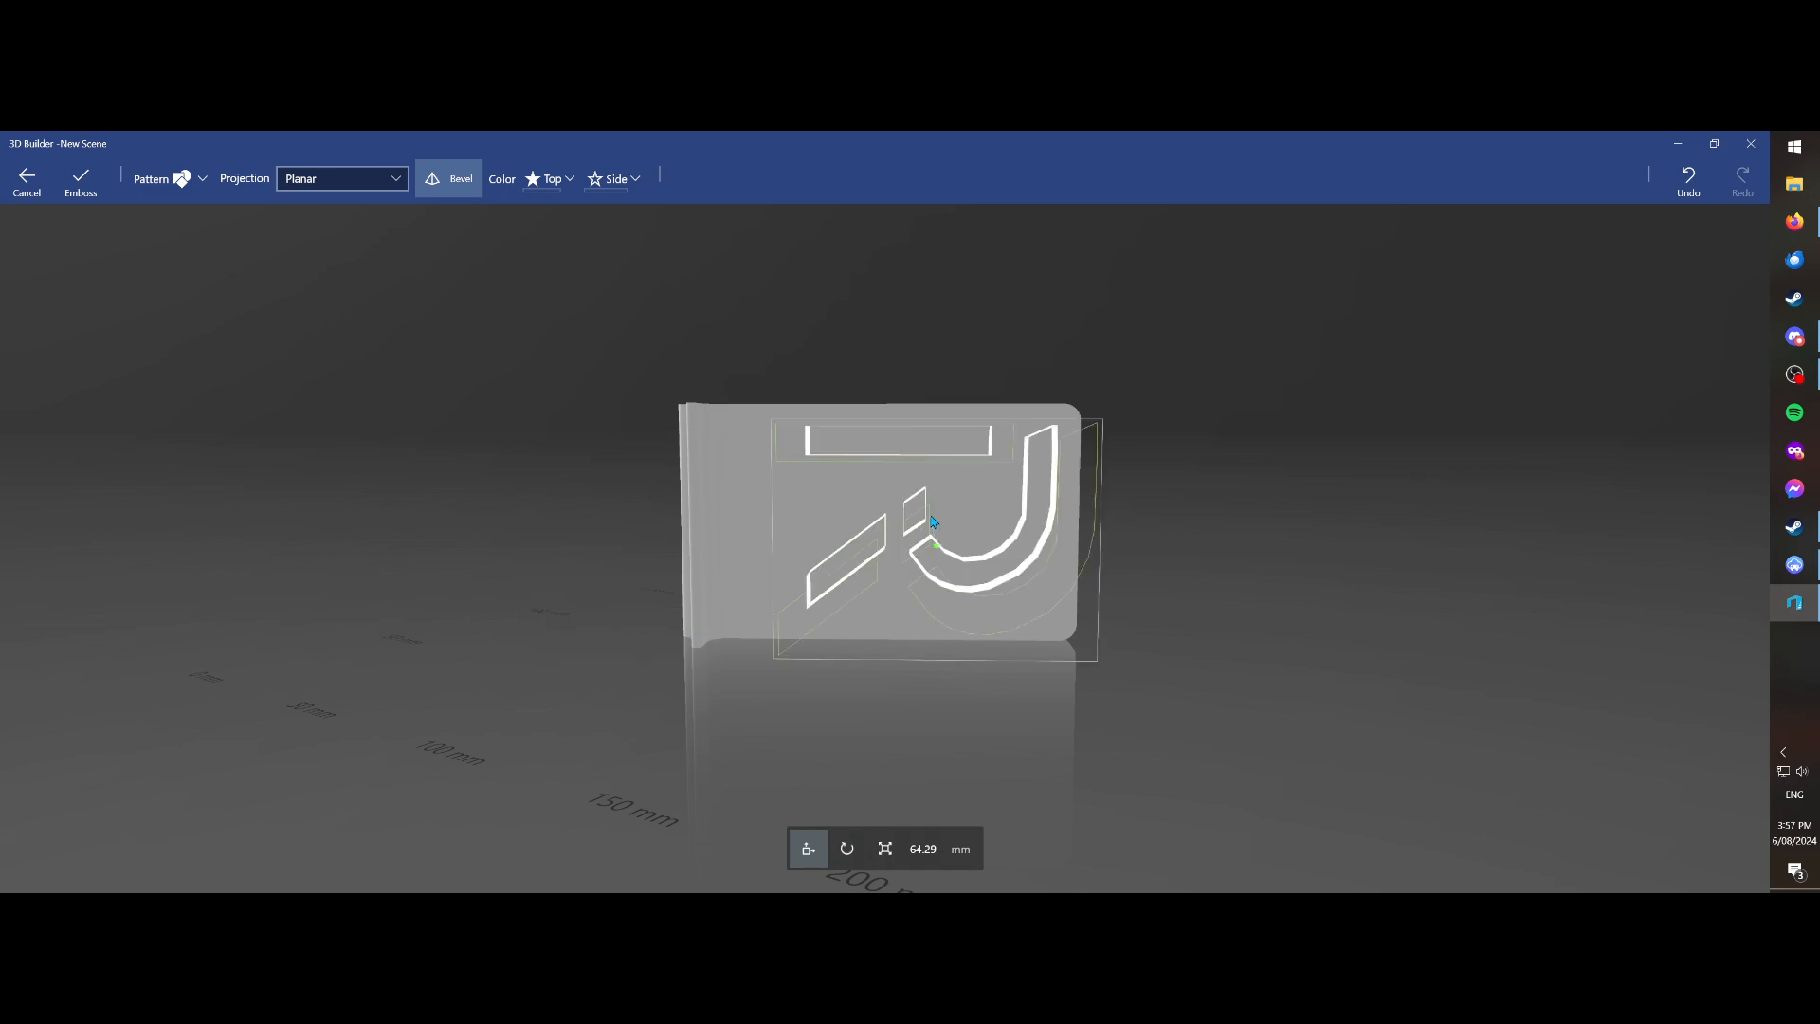
click(768, 521)
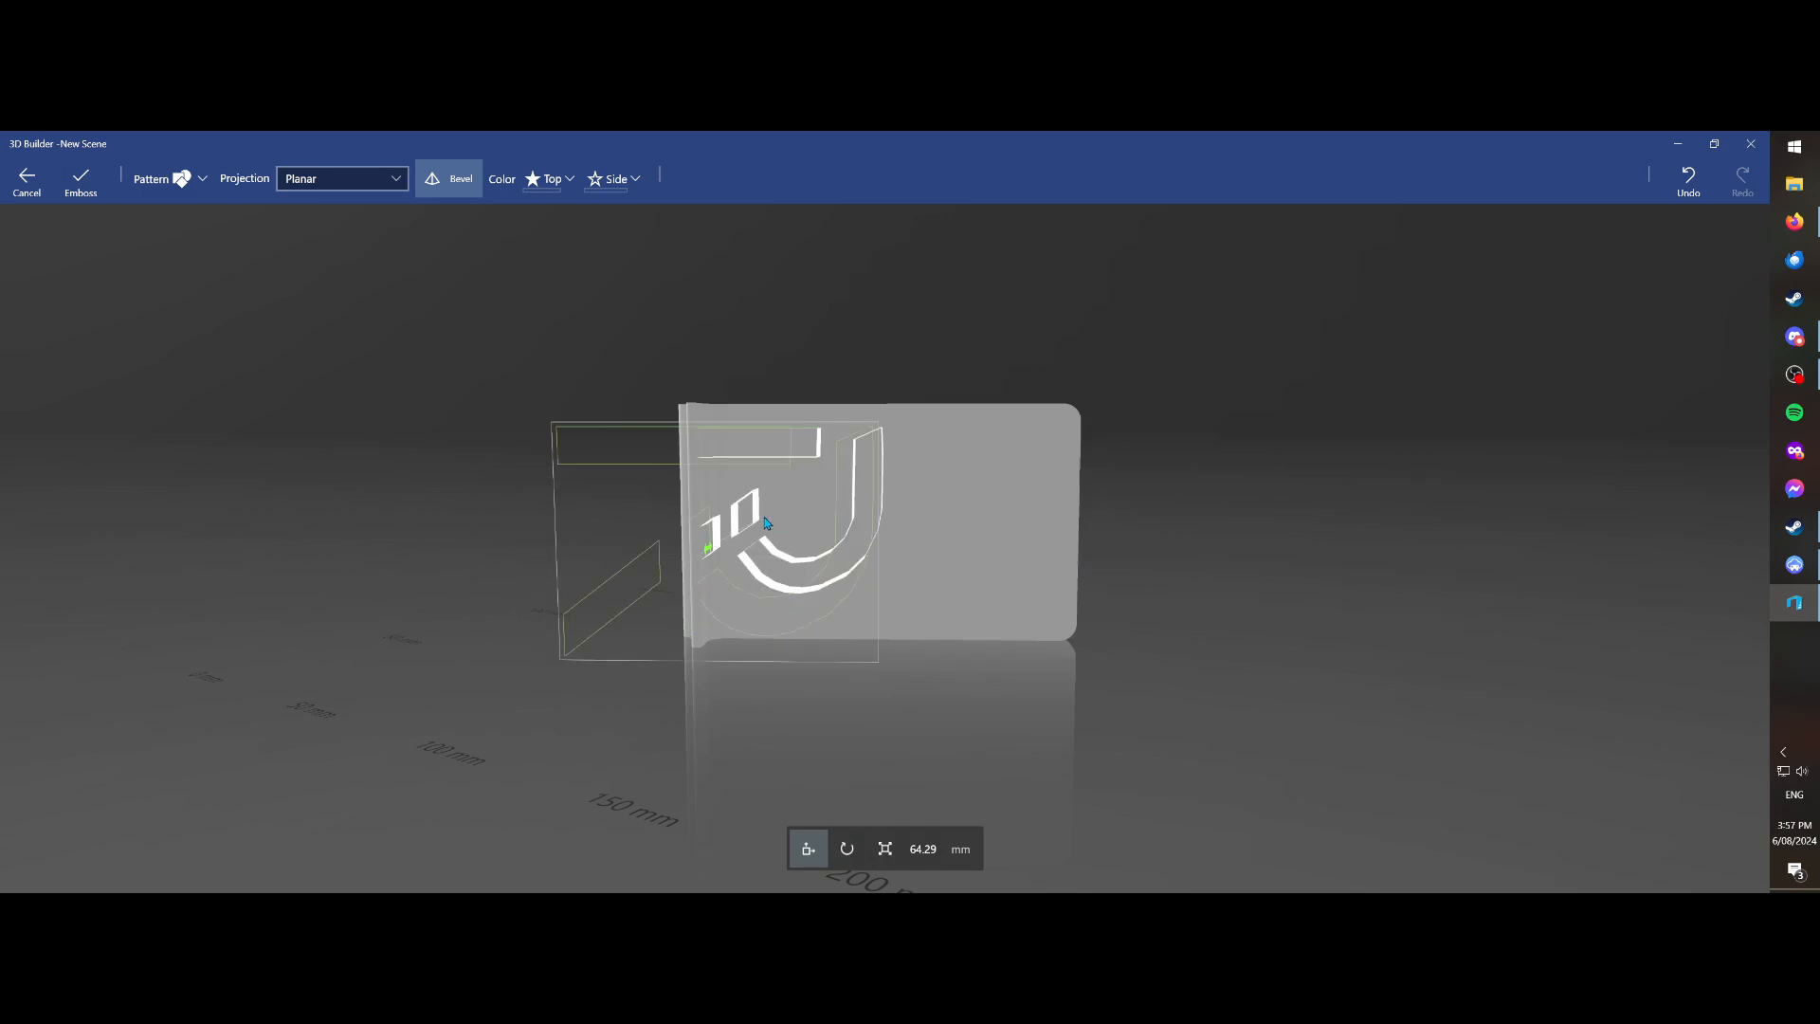
click(918, 551)
click(867, 424)
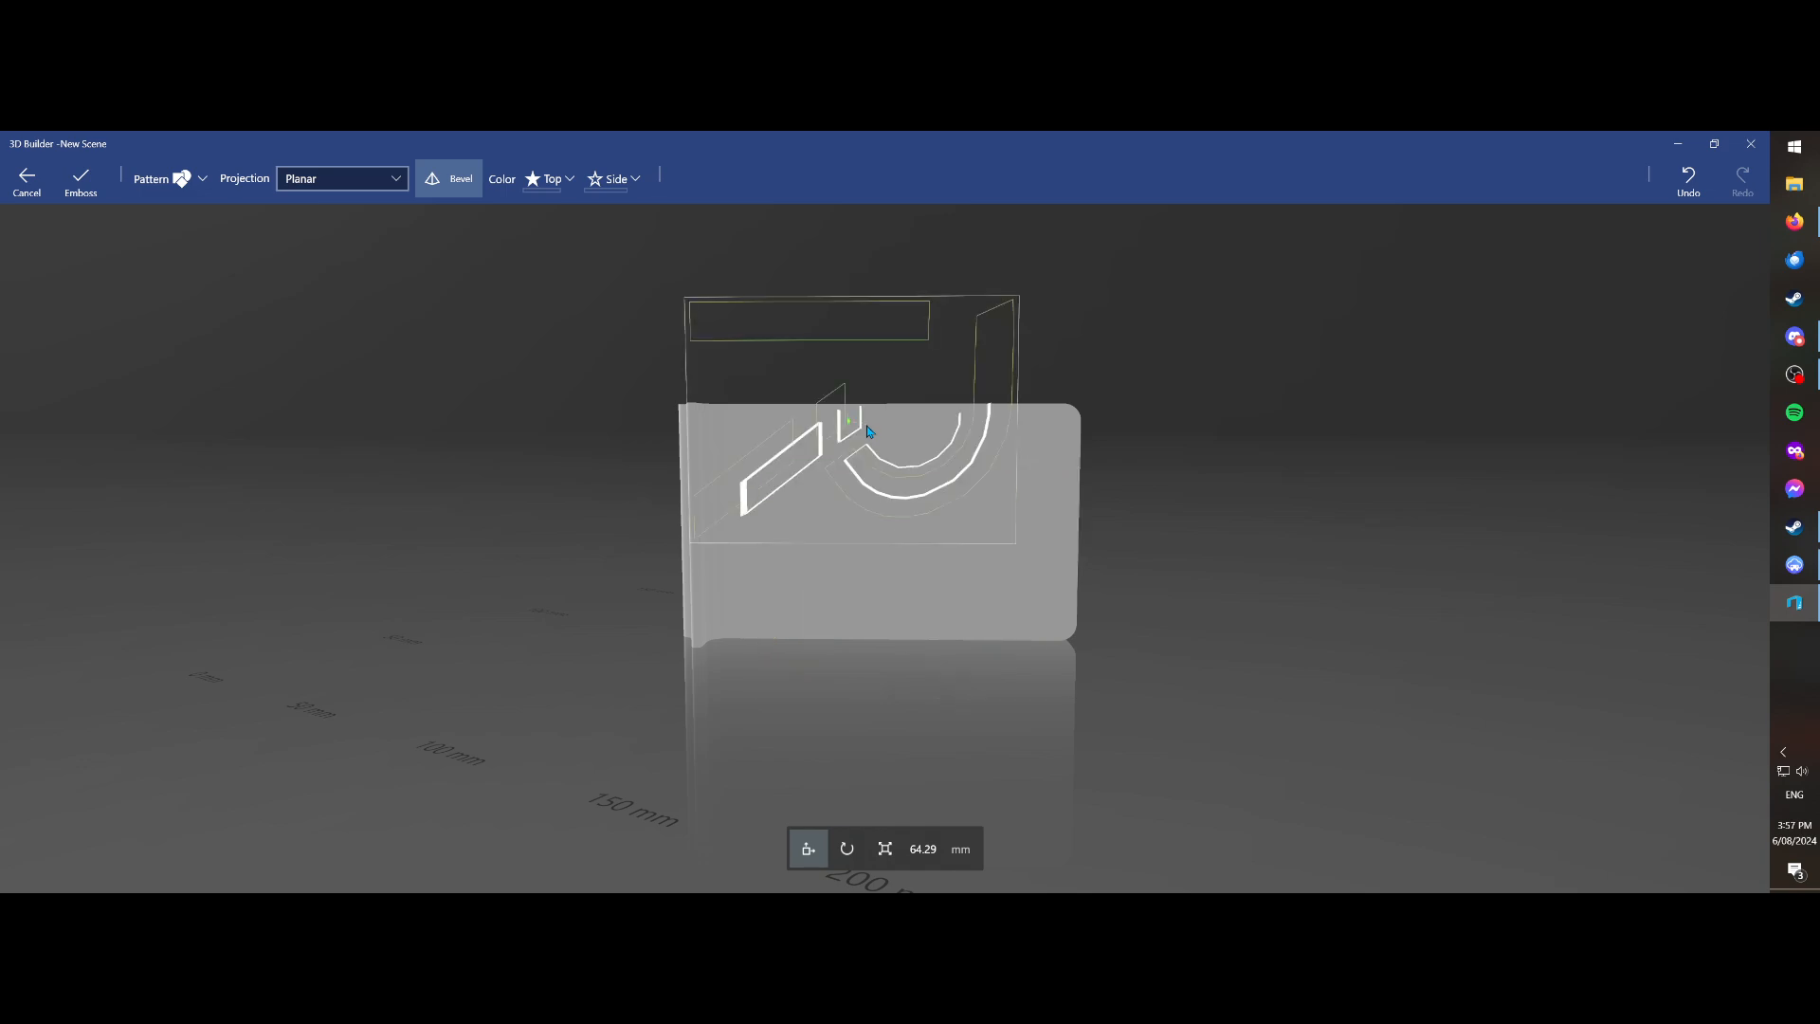
click(874, 577)
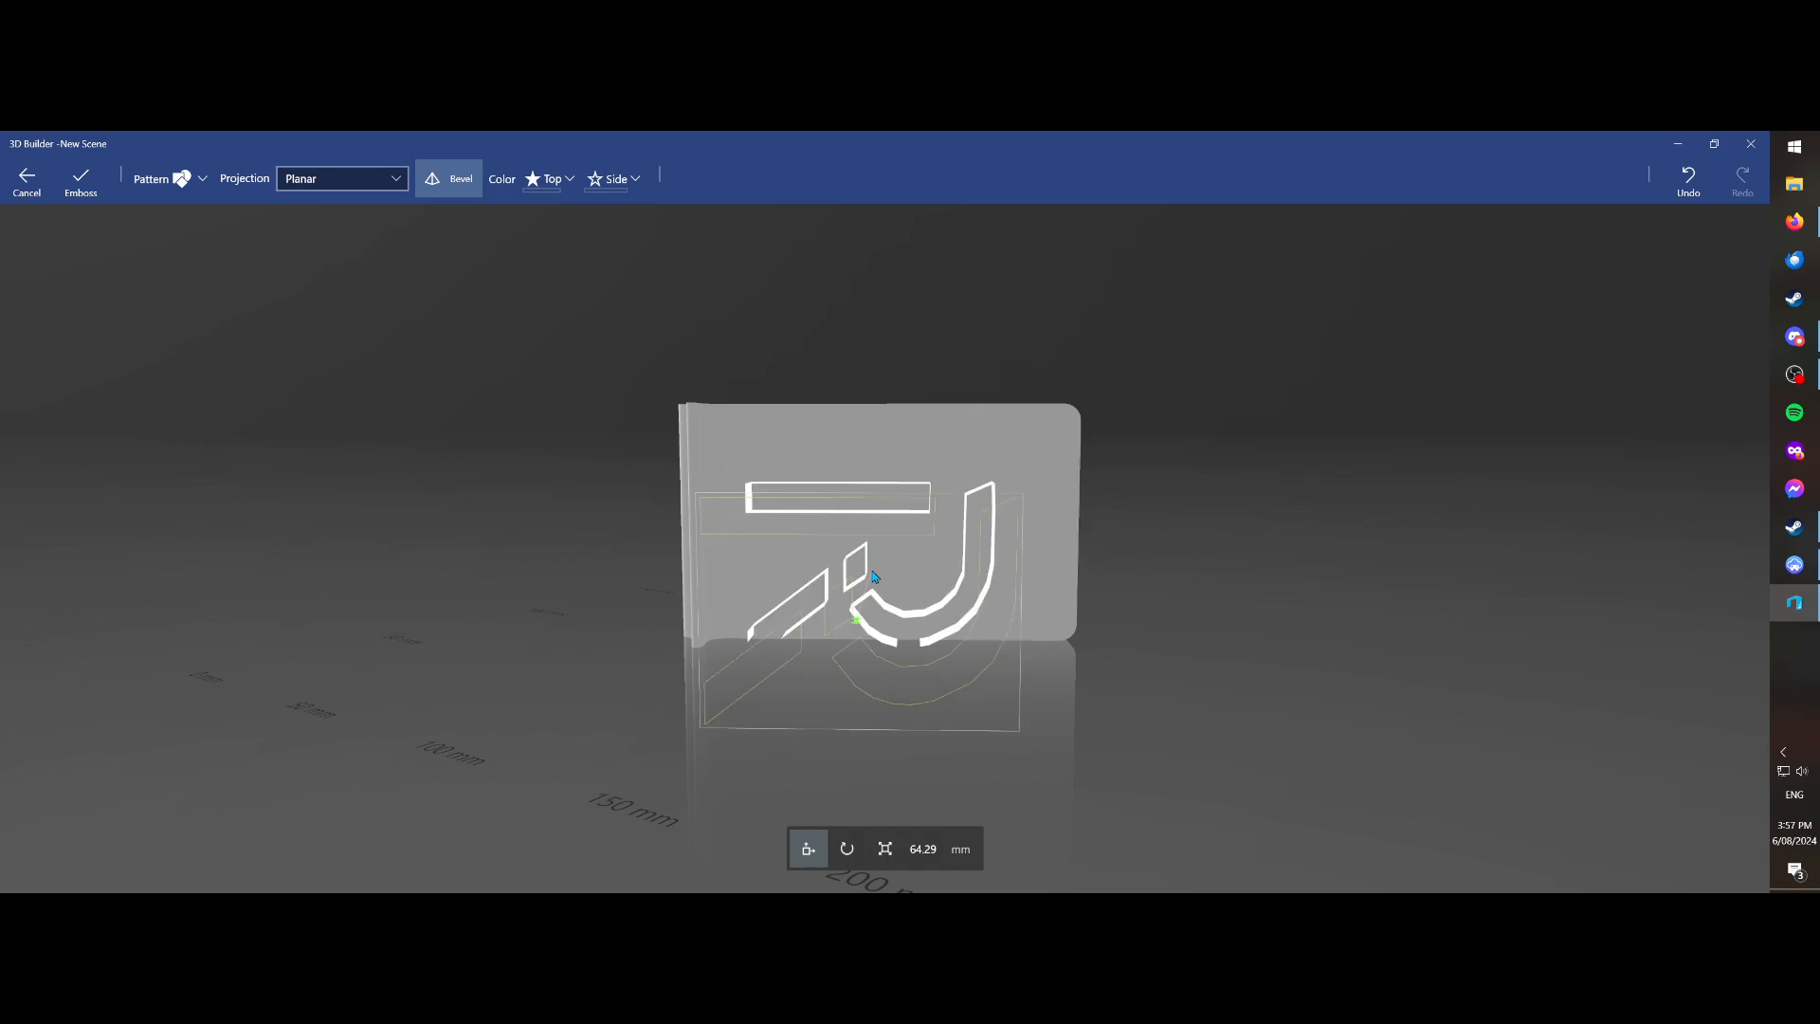
click(1047, 531)
click(901, 525)
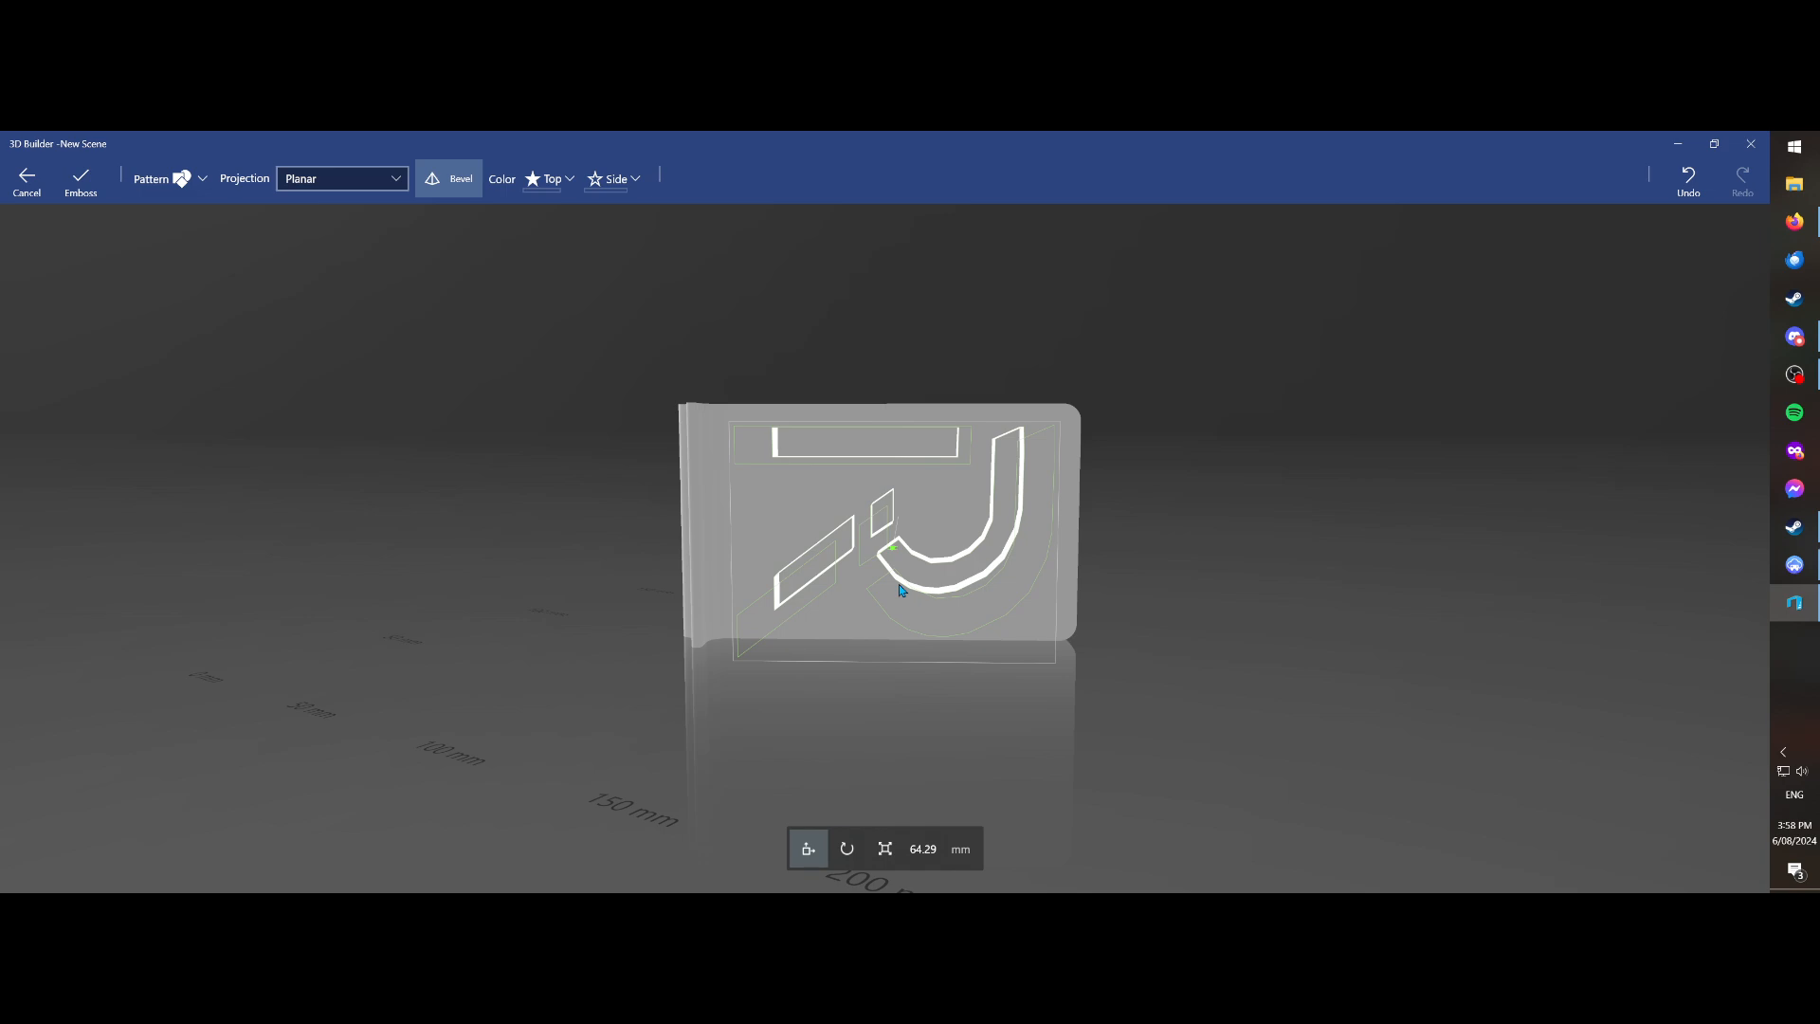
Set the logo's emboss height to 1.6 mm.
click(927, 857)
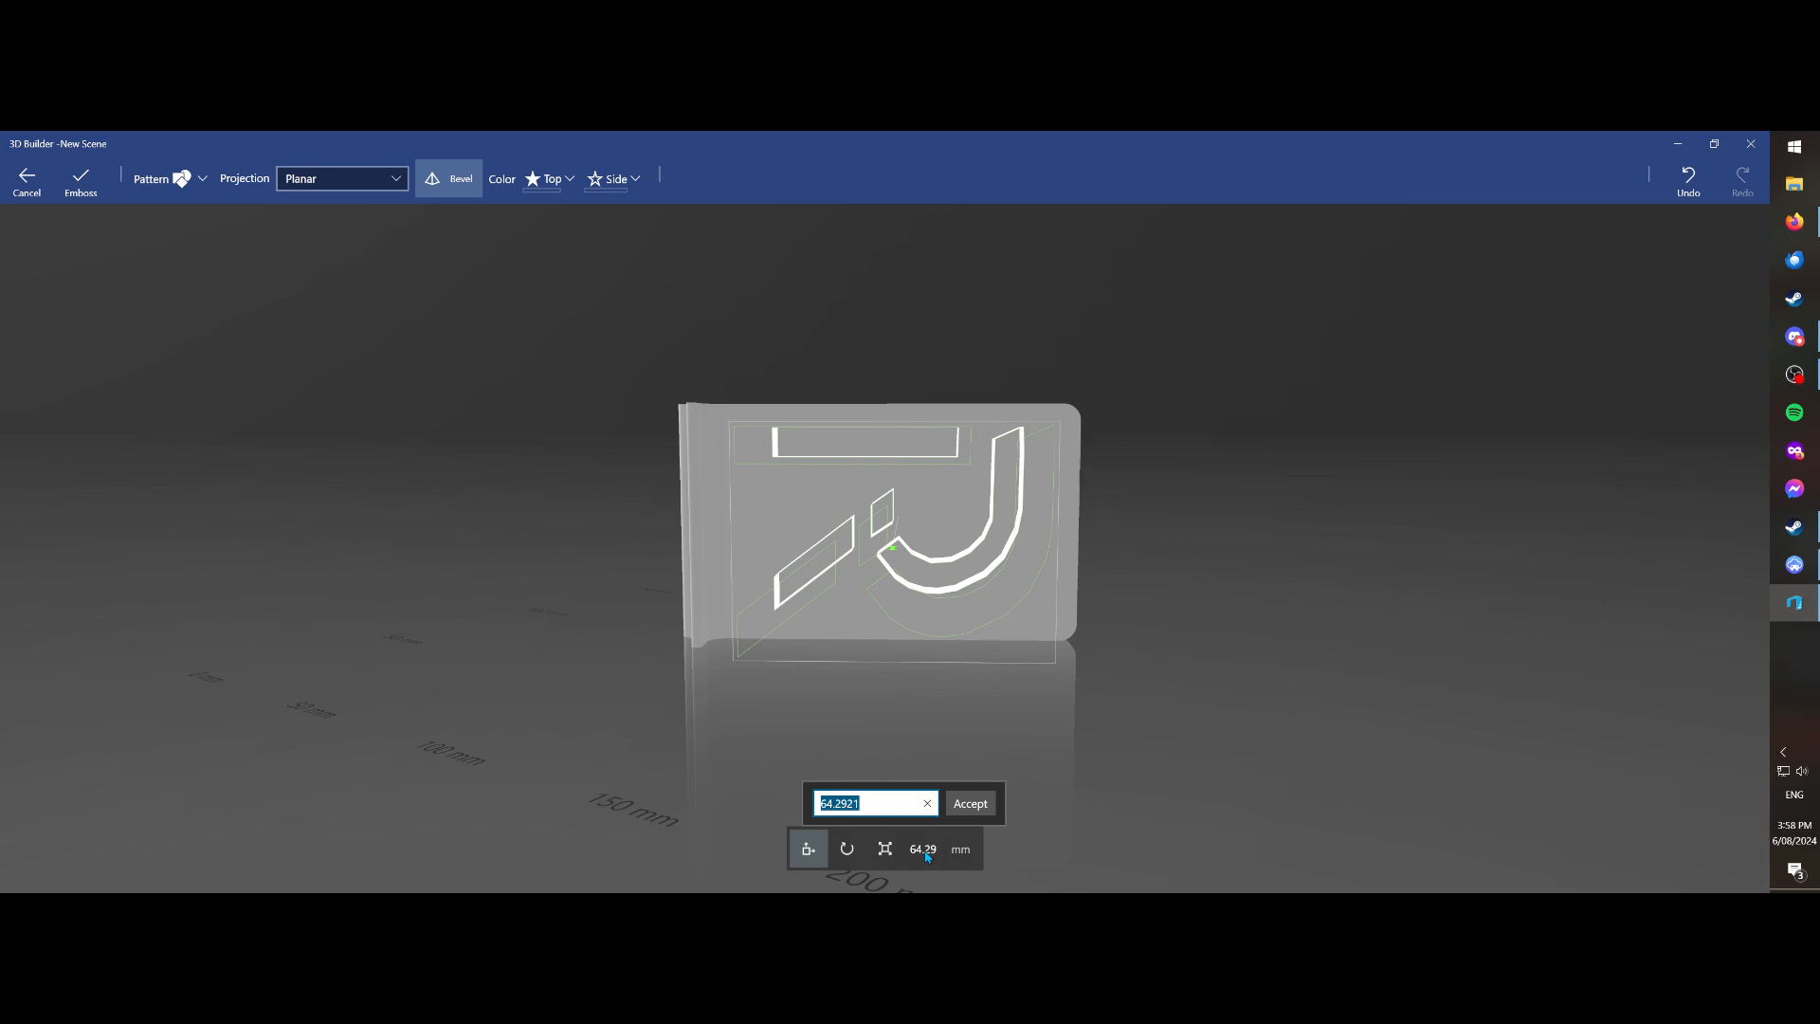
text(1.6)
click(973, 806)
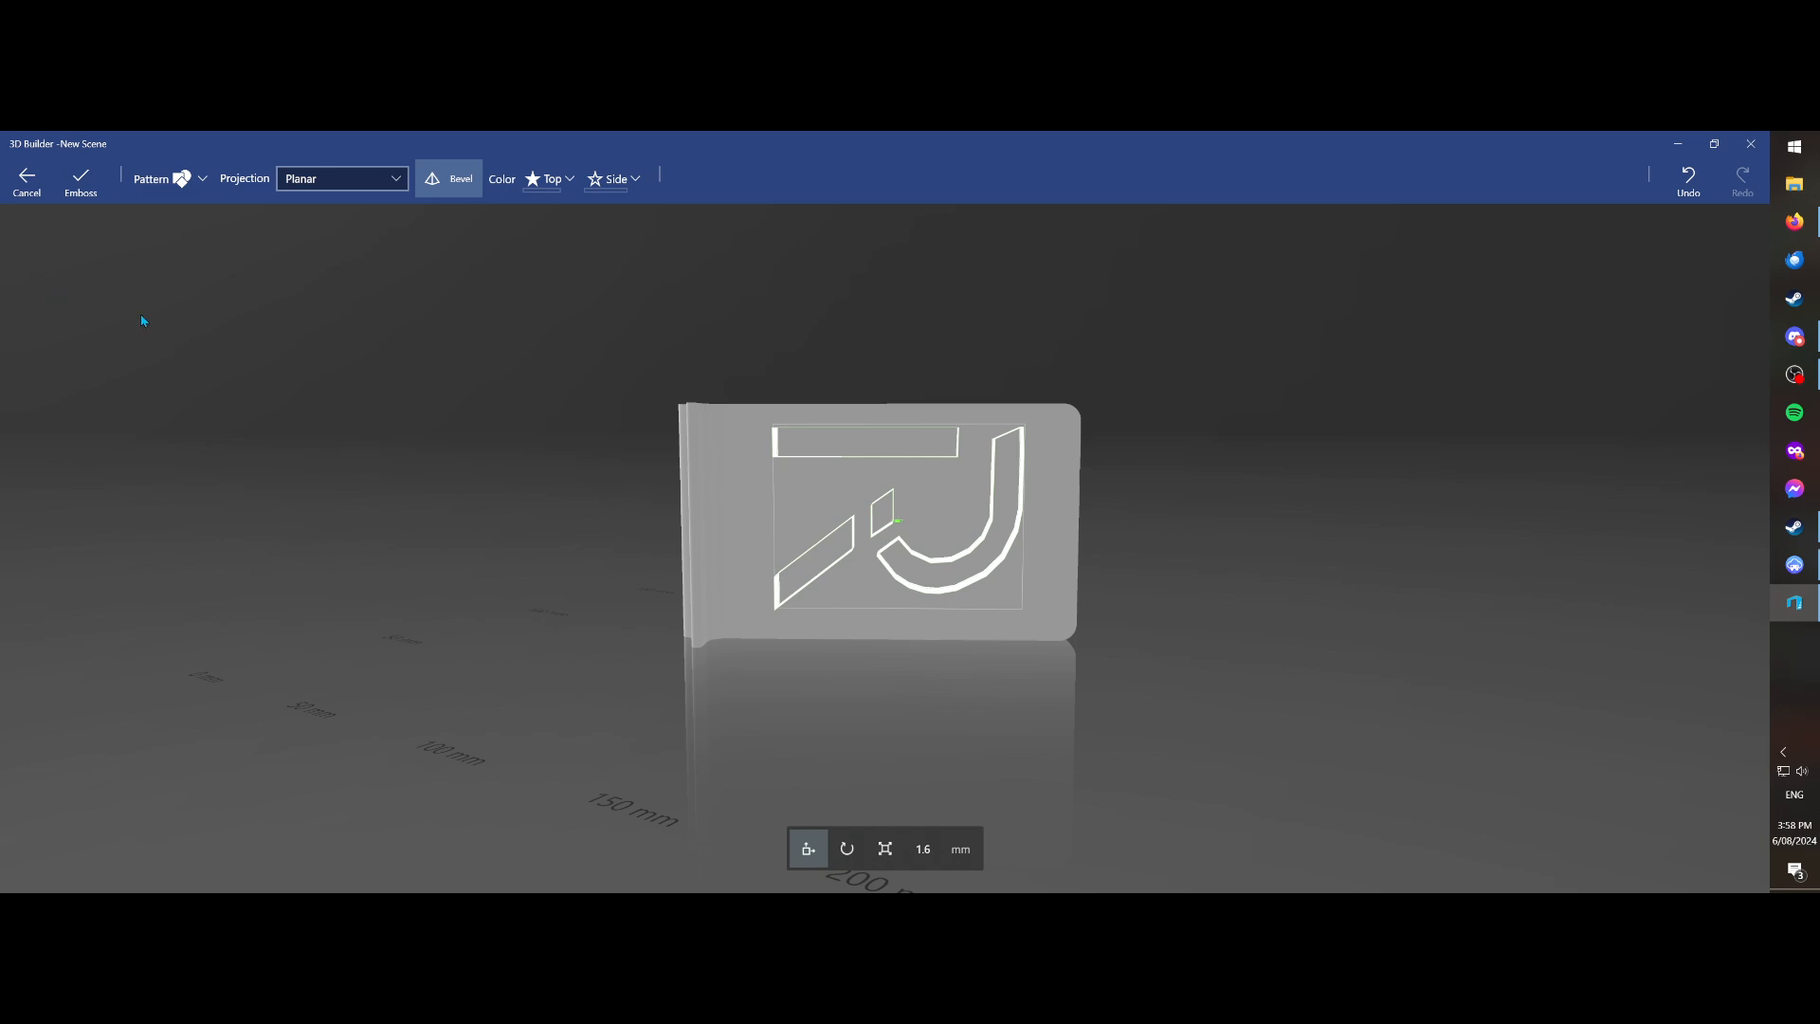
Apply the logo emboss and save the model in STL format as yt-test in the DuckyBits folder.
click(81, 180)
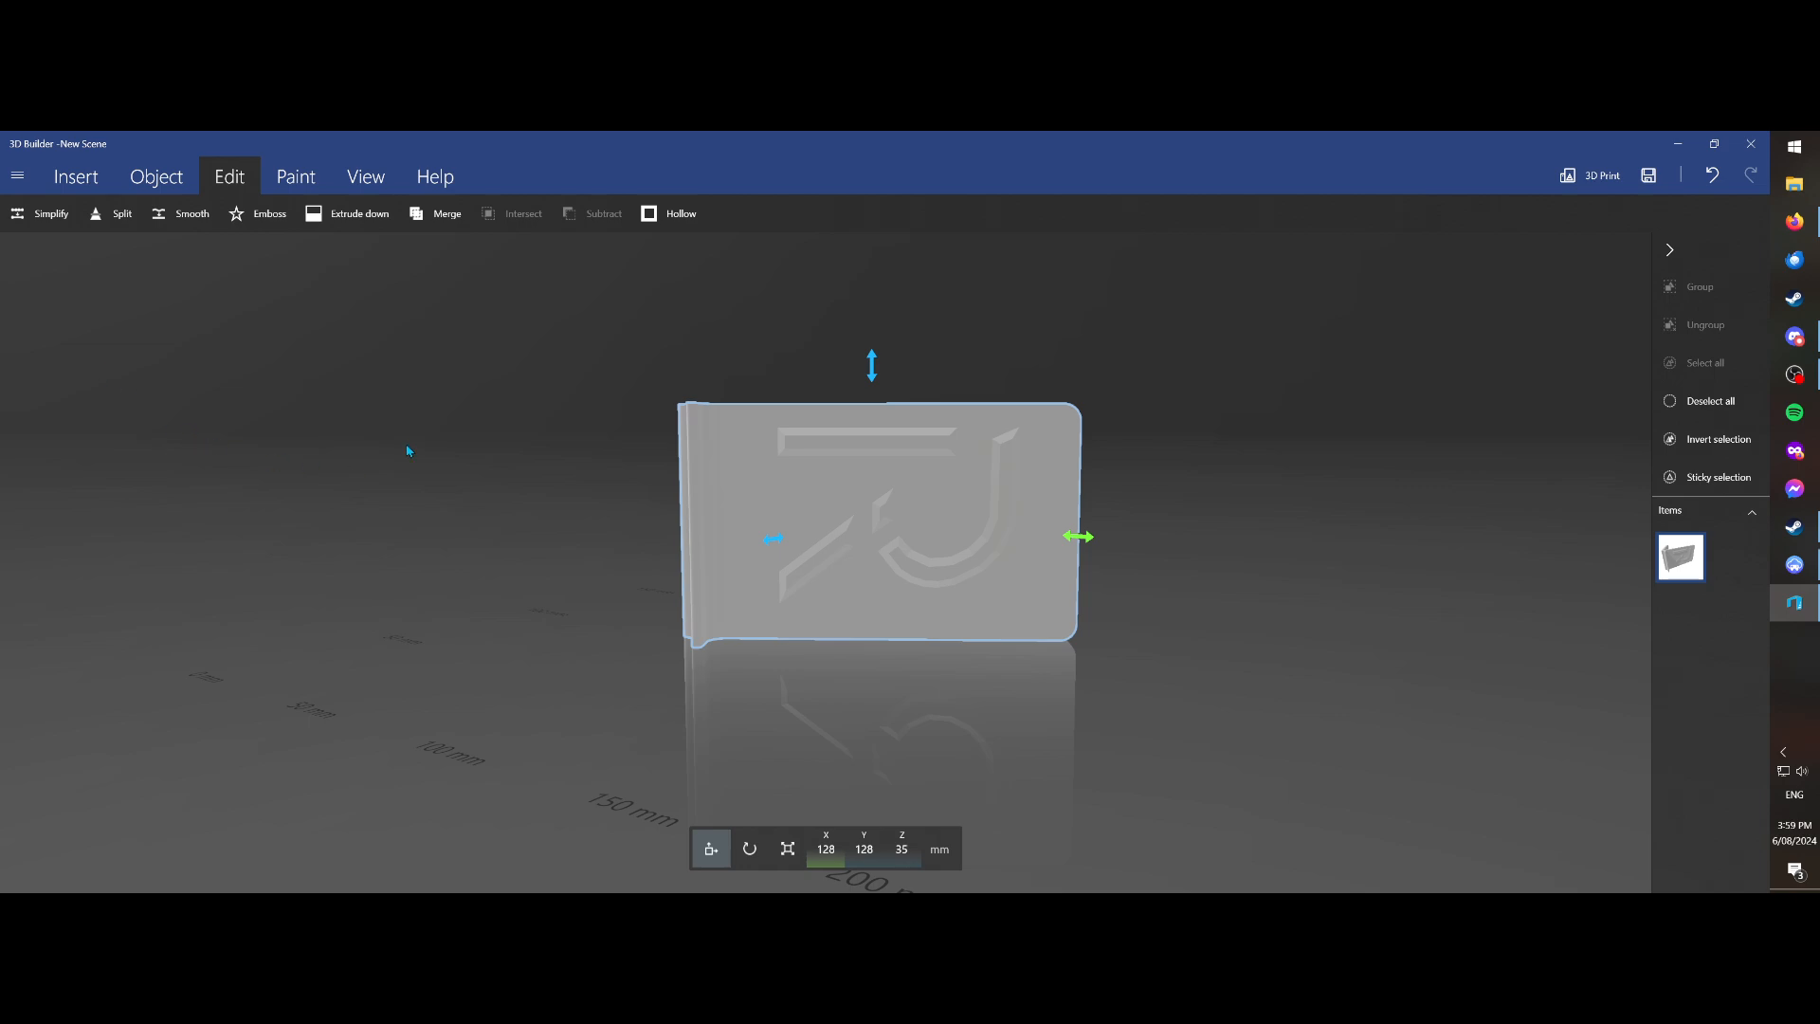
click(18, 178)
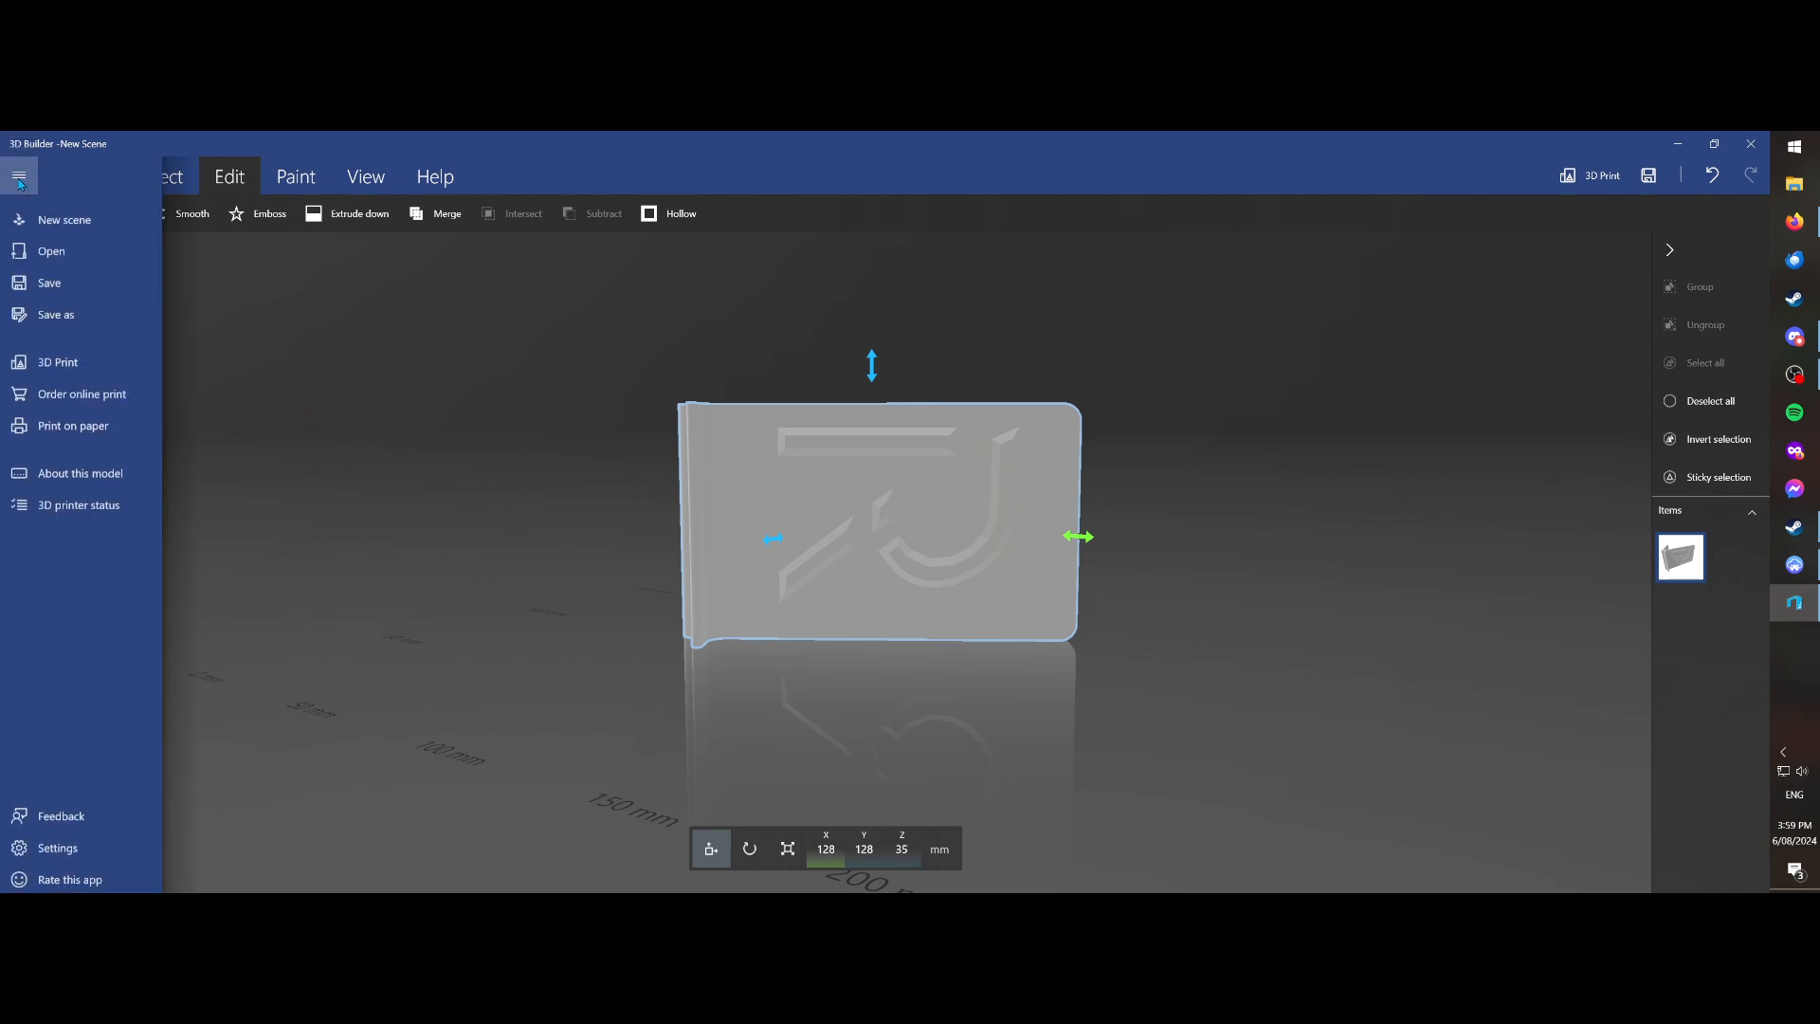
click(54, 319)
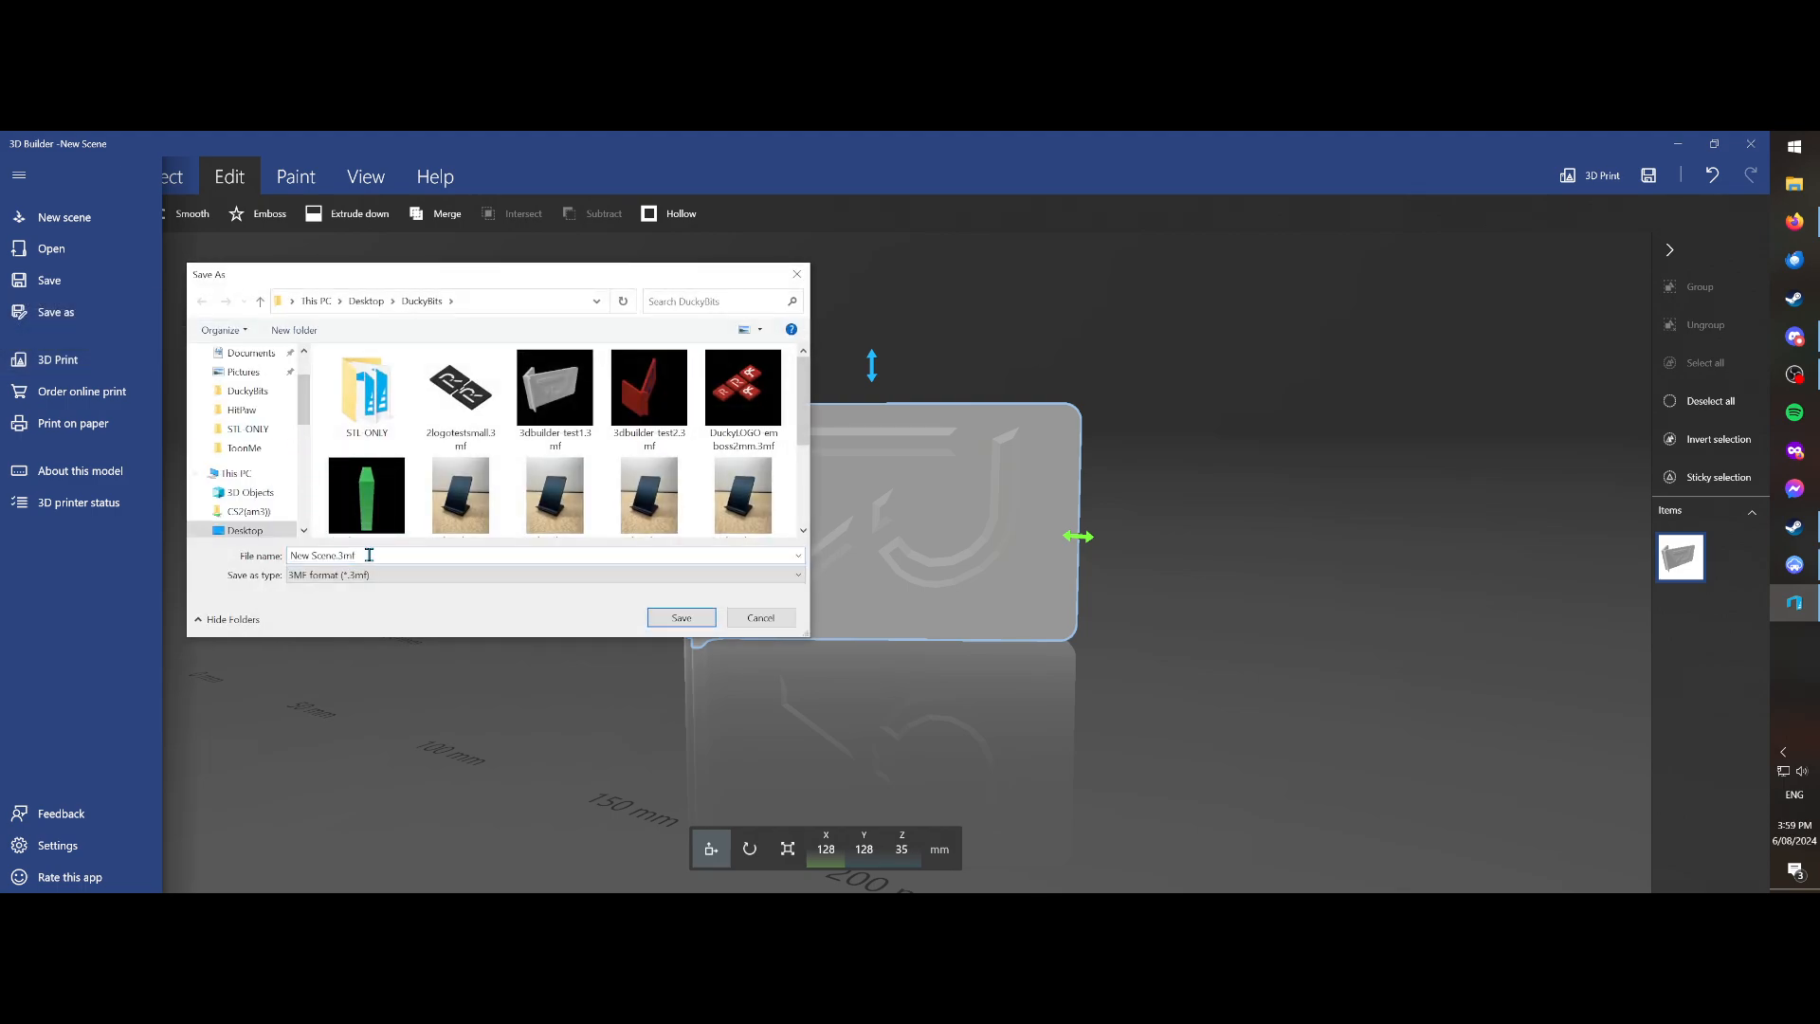
click(339, 576)
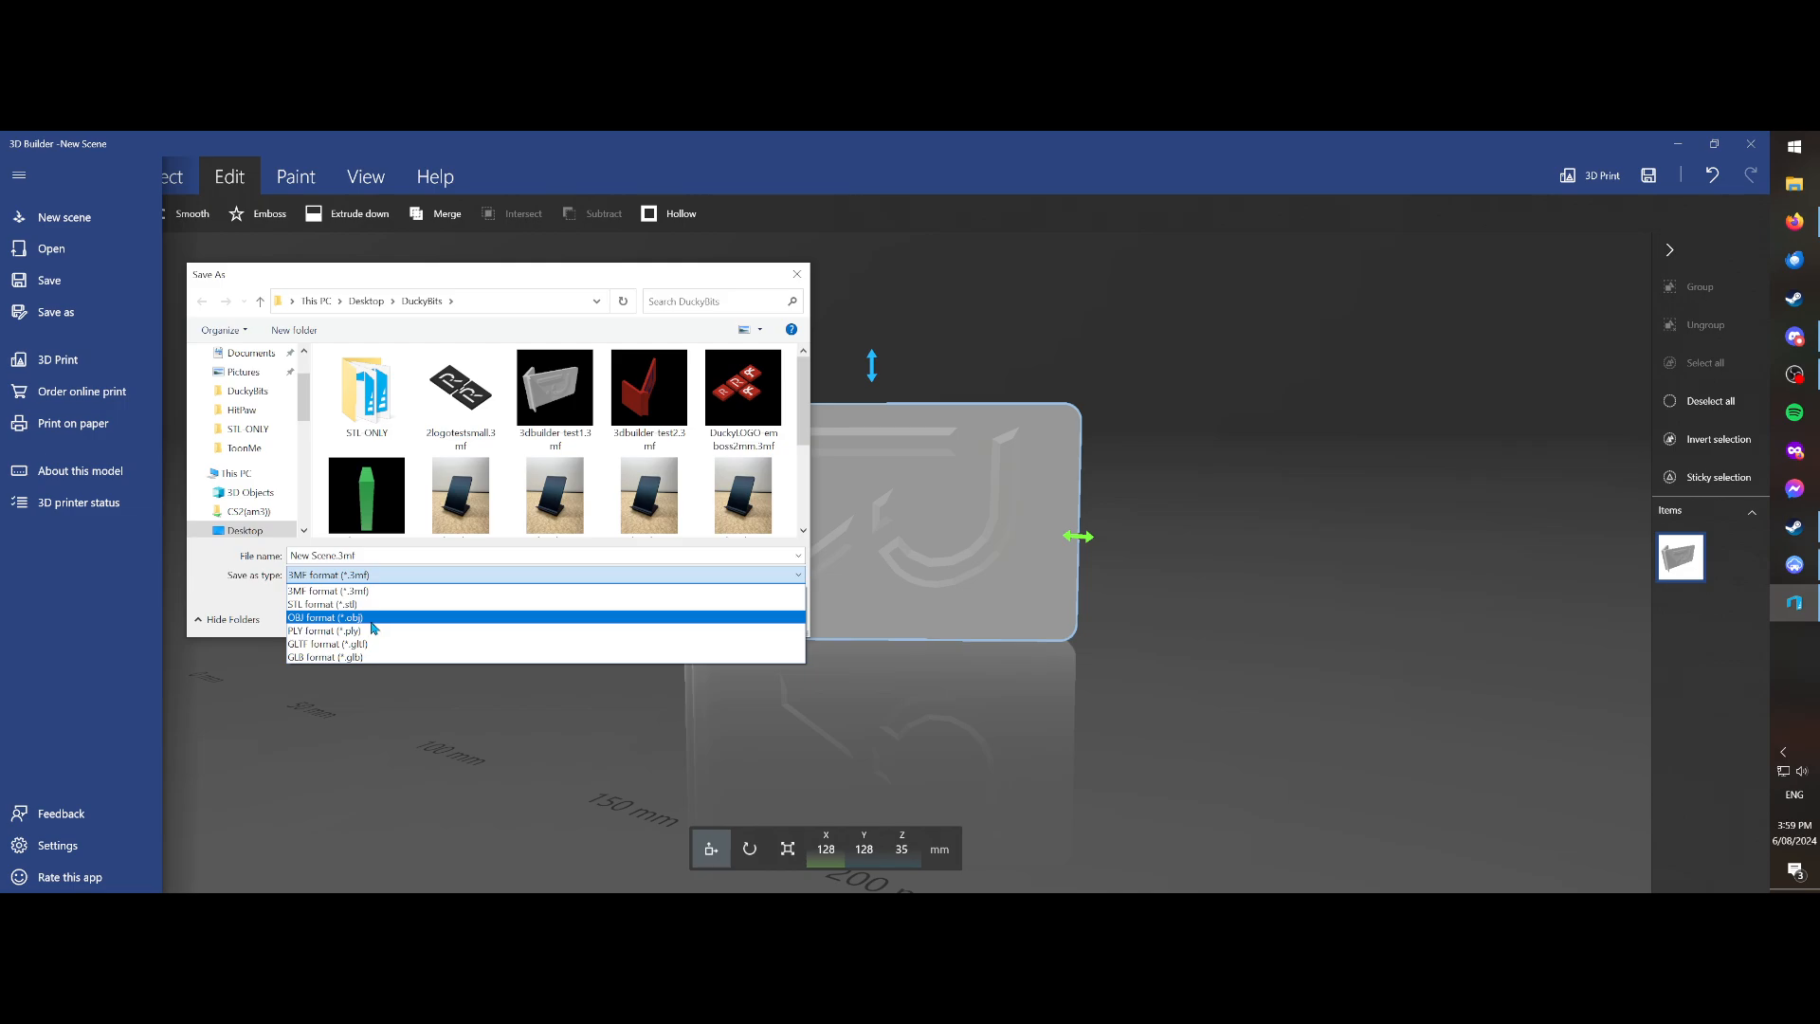
click(316, 607)
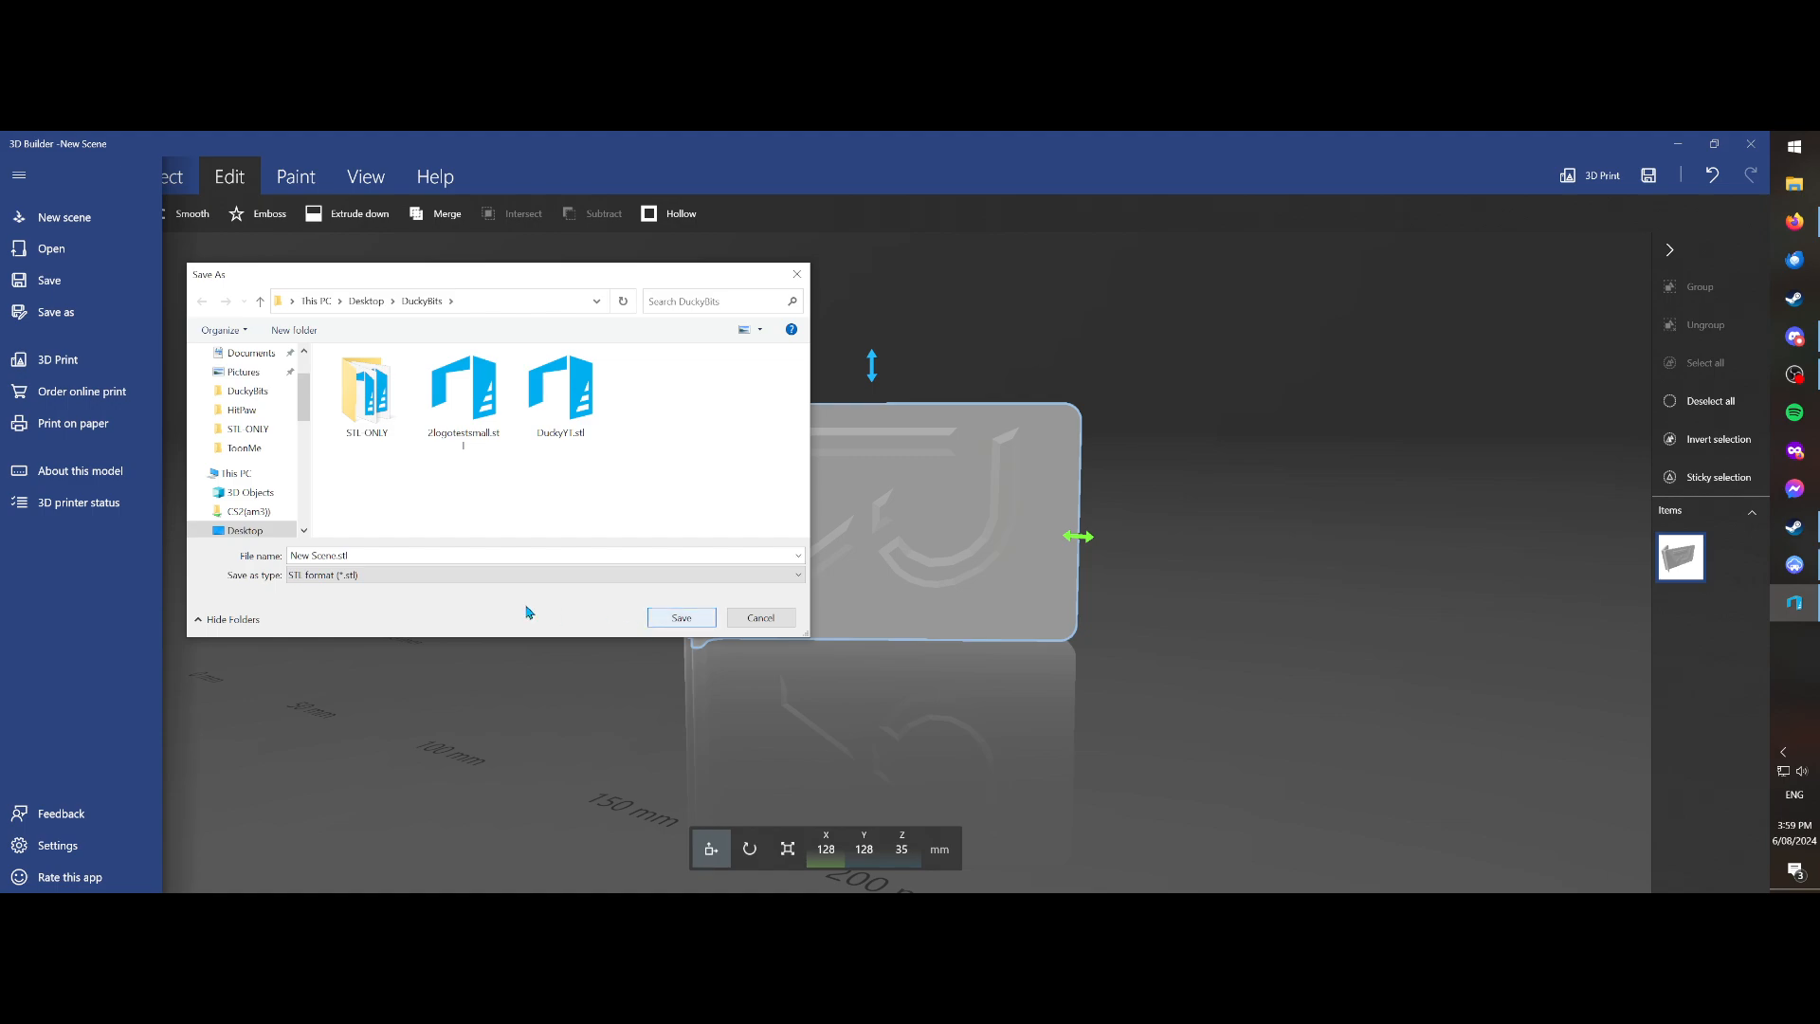
click(375, 556)
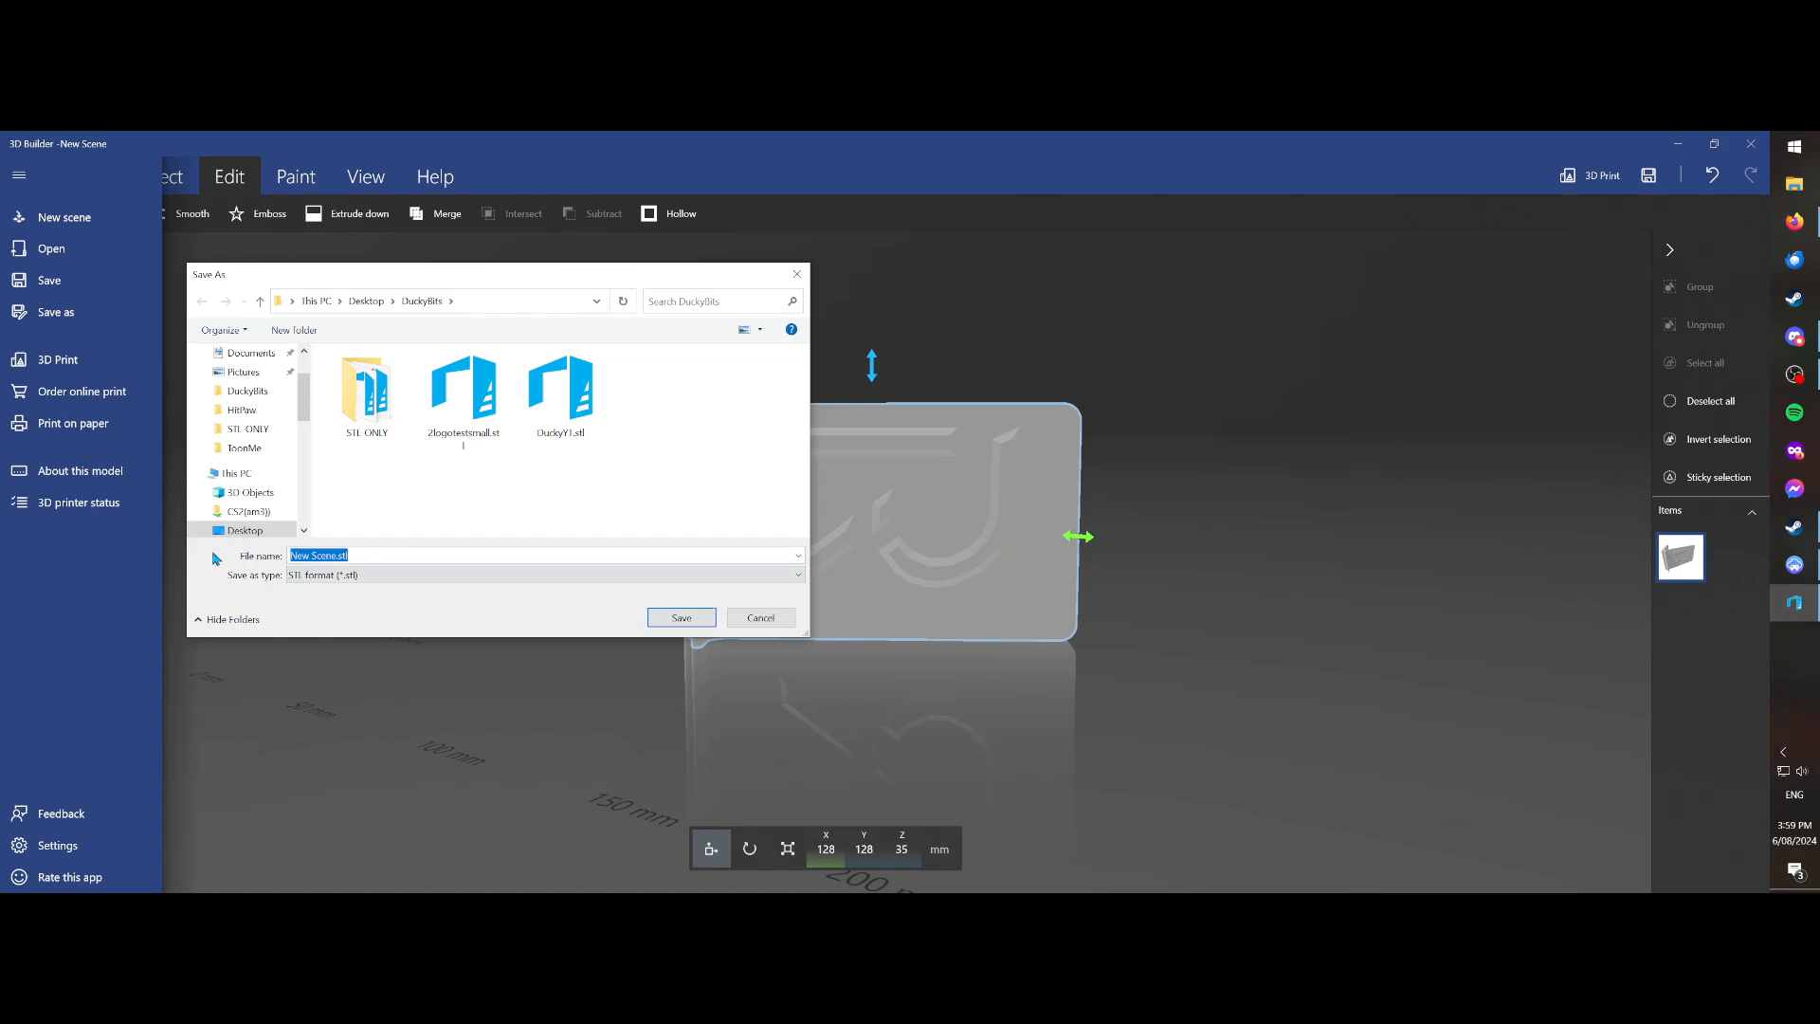
text(yt-test)
click(681, 619)
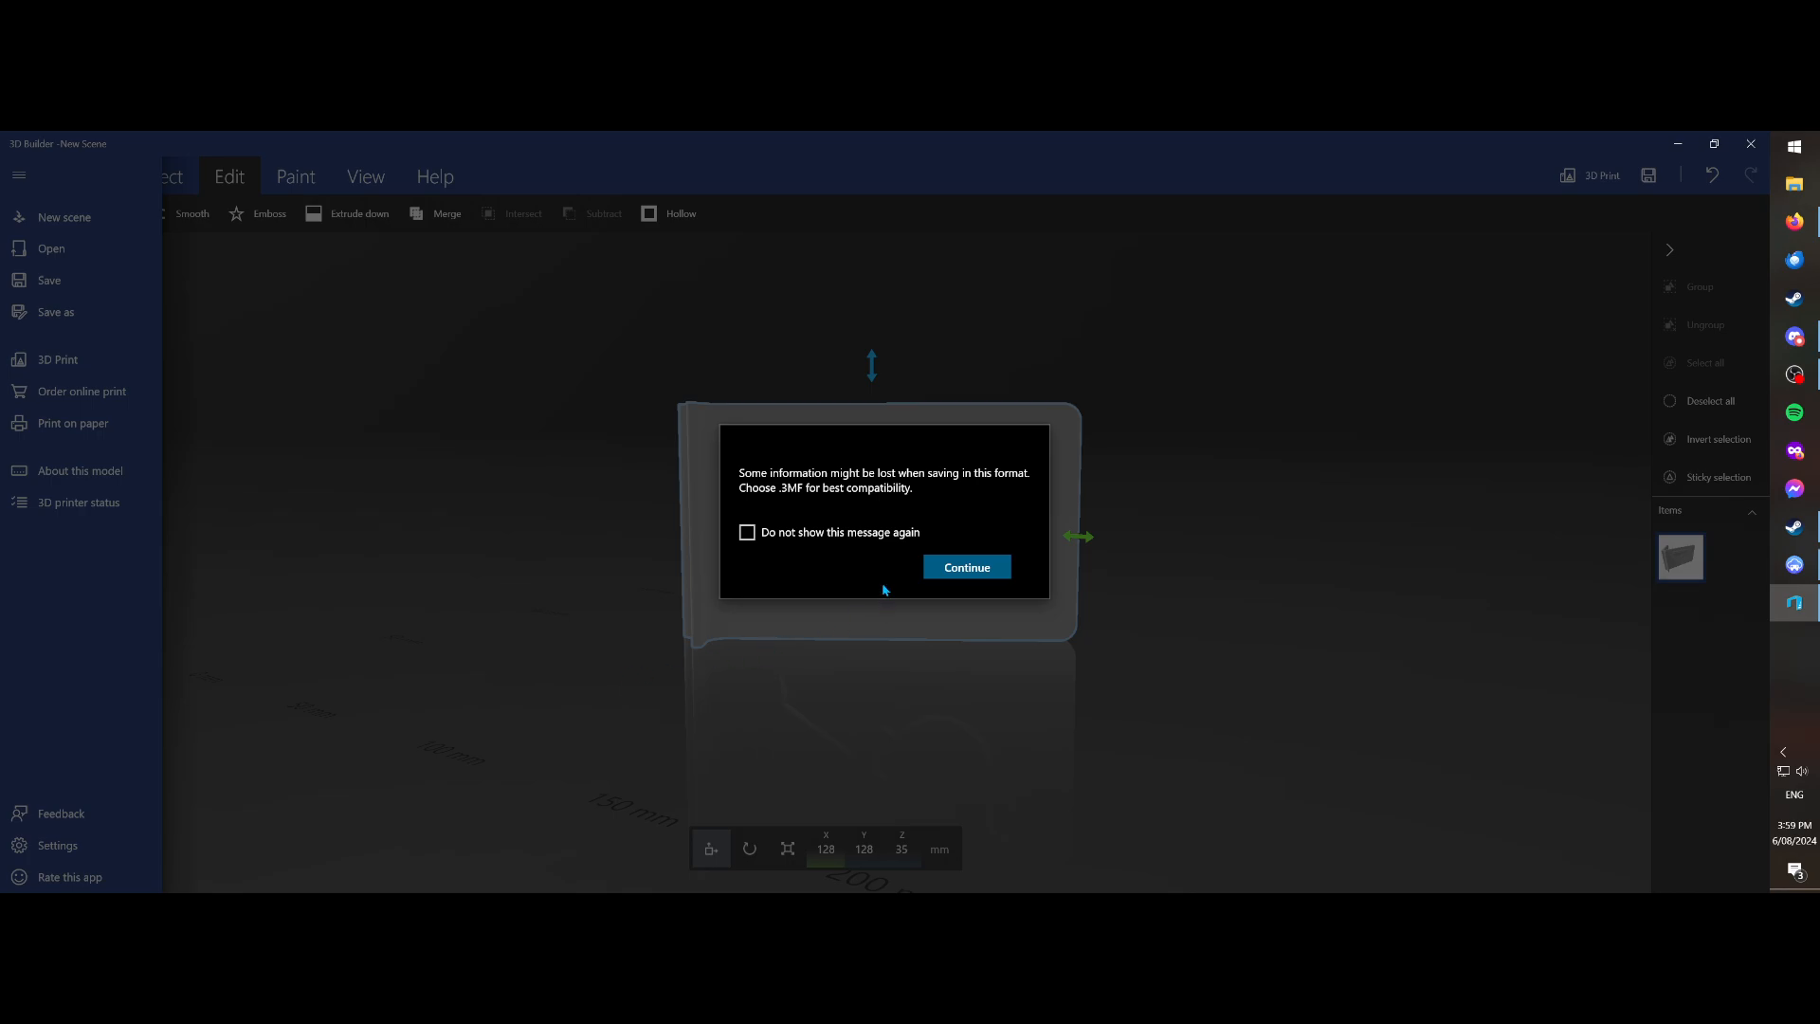
click(965, 569)
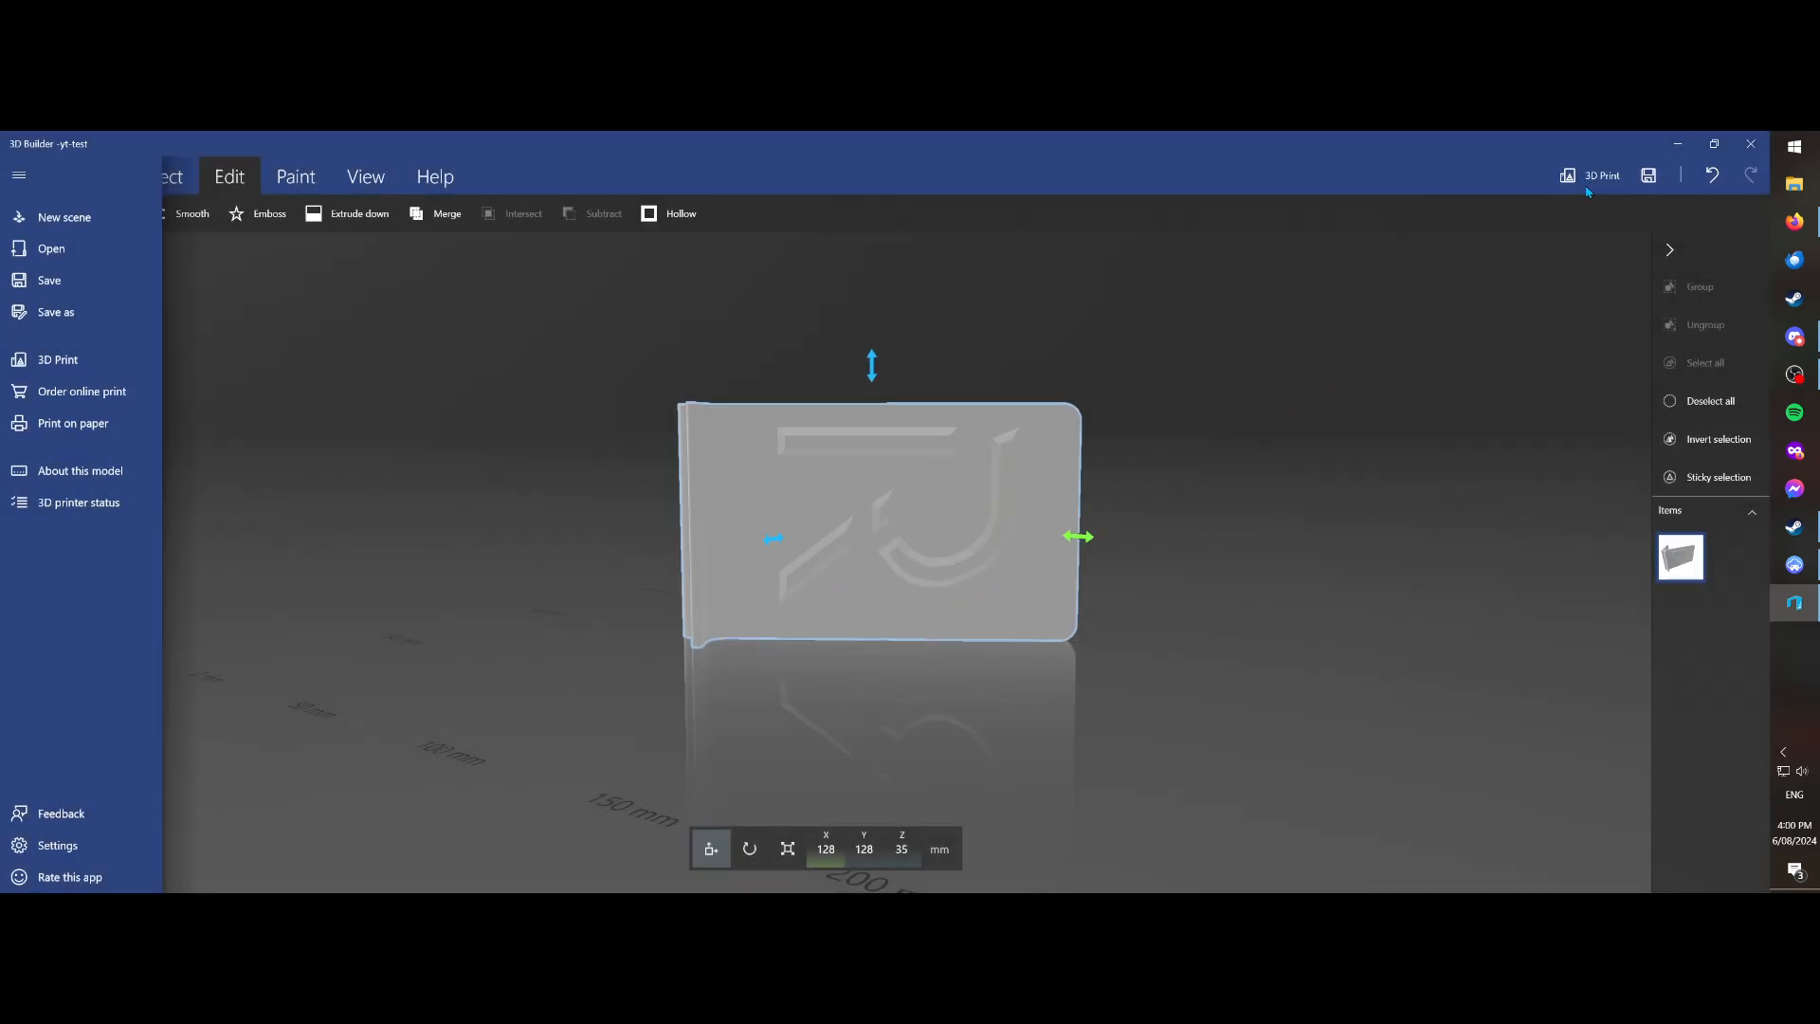
Close 3D Builder, open Bambu Studio and import yt-test.stl from the DuckyBits folder.
click(1751, 144)
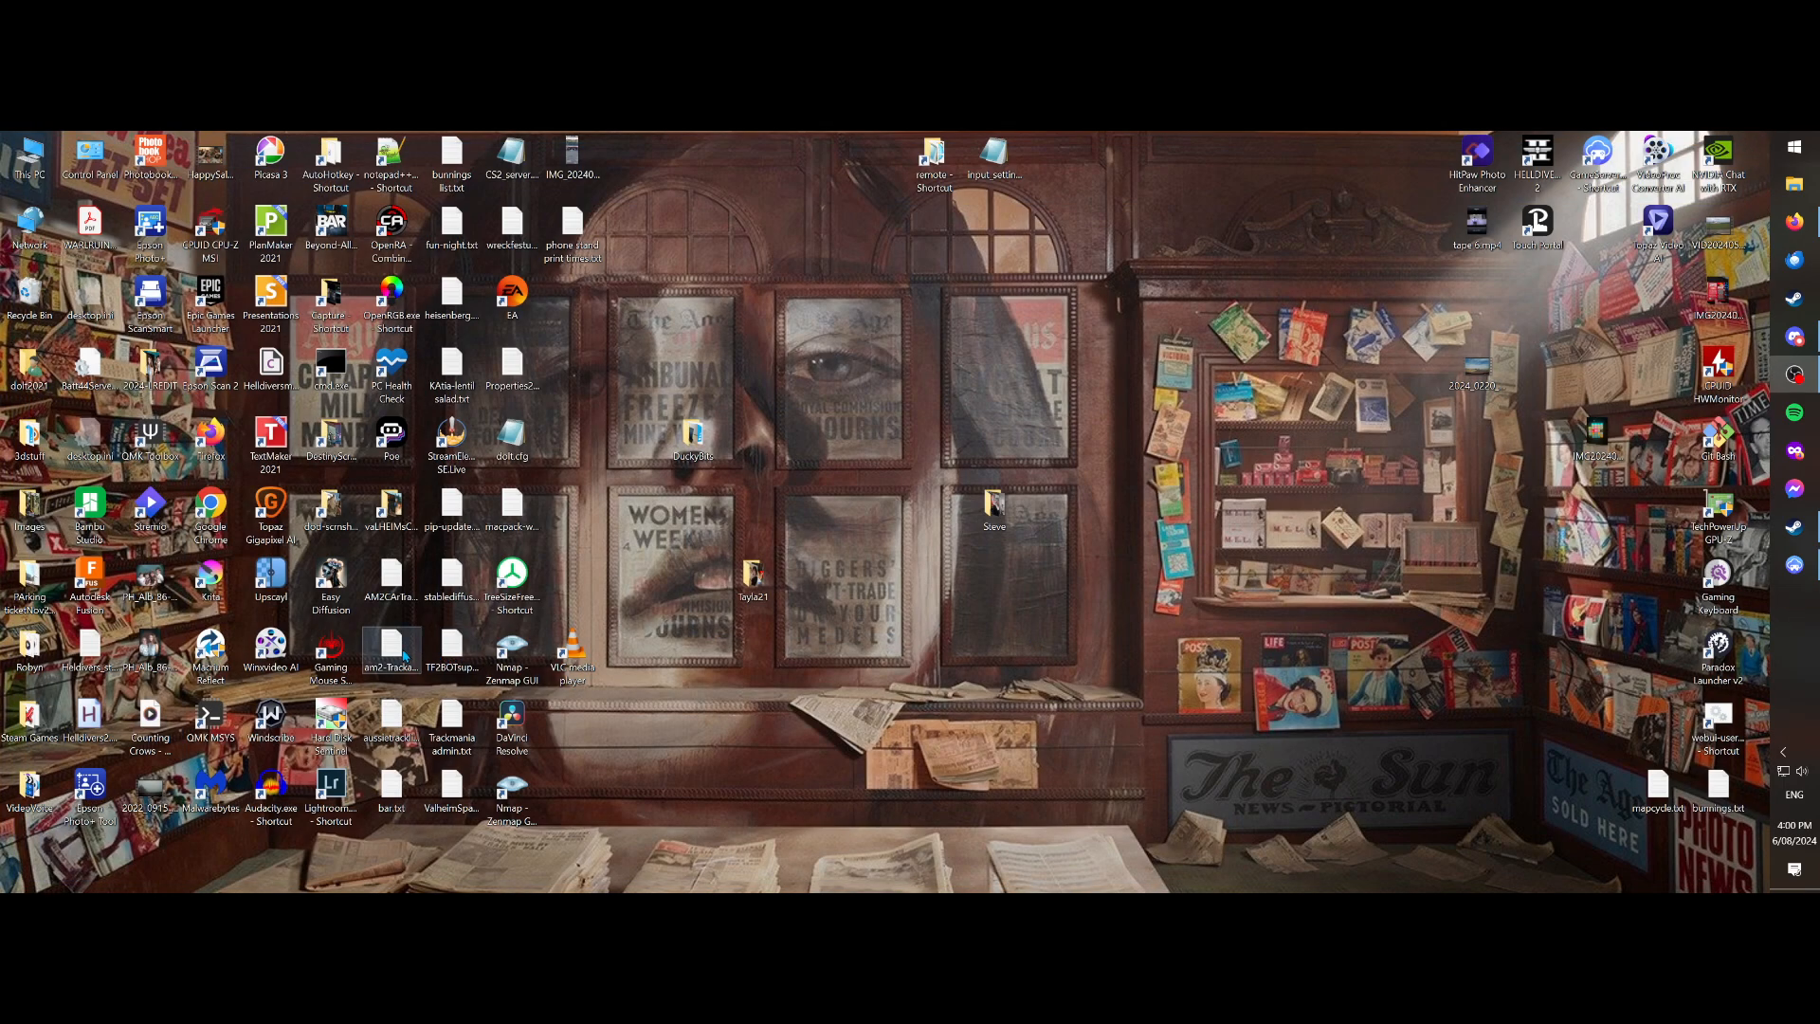
double_click(90, 512)
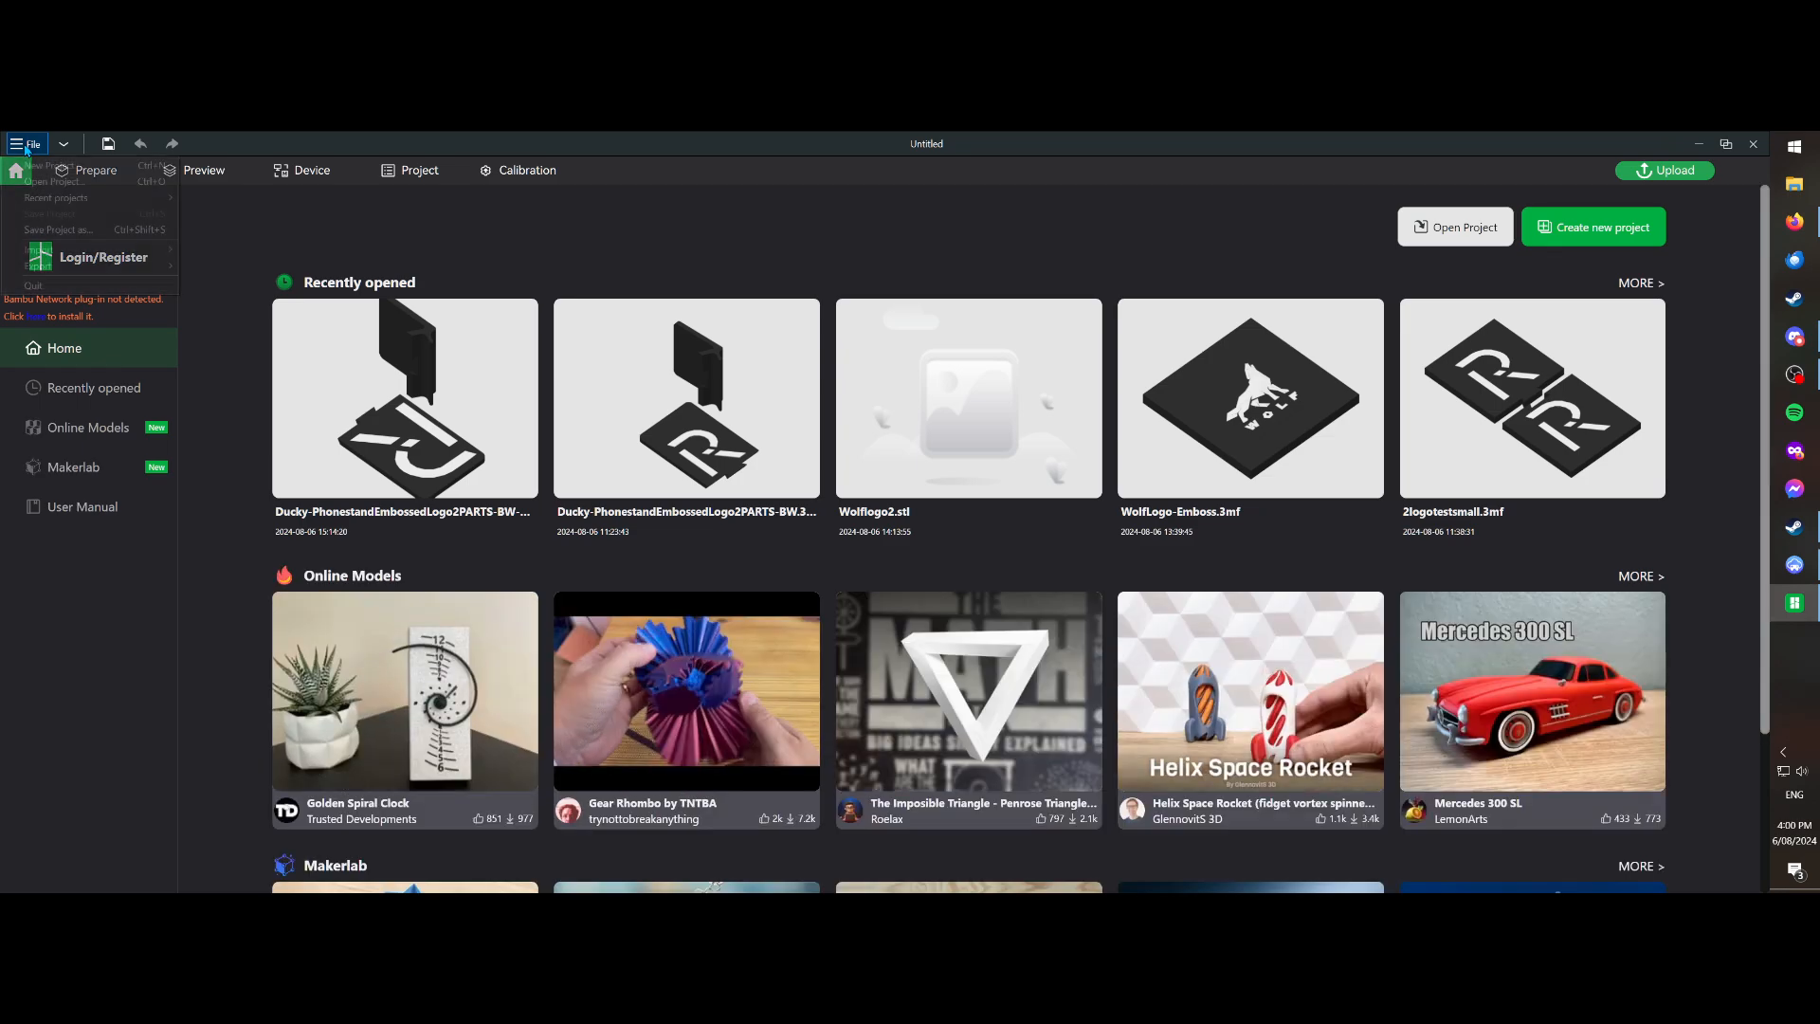
click(26, 143)
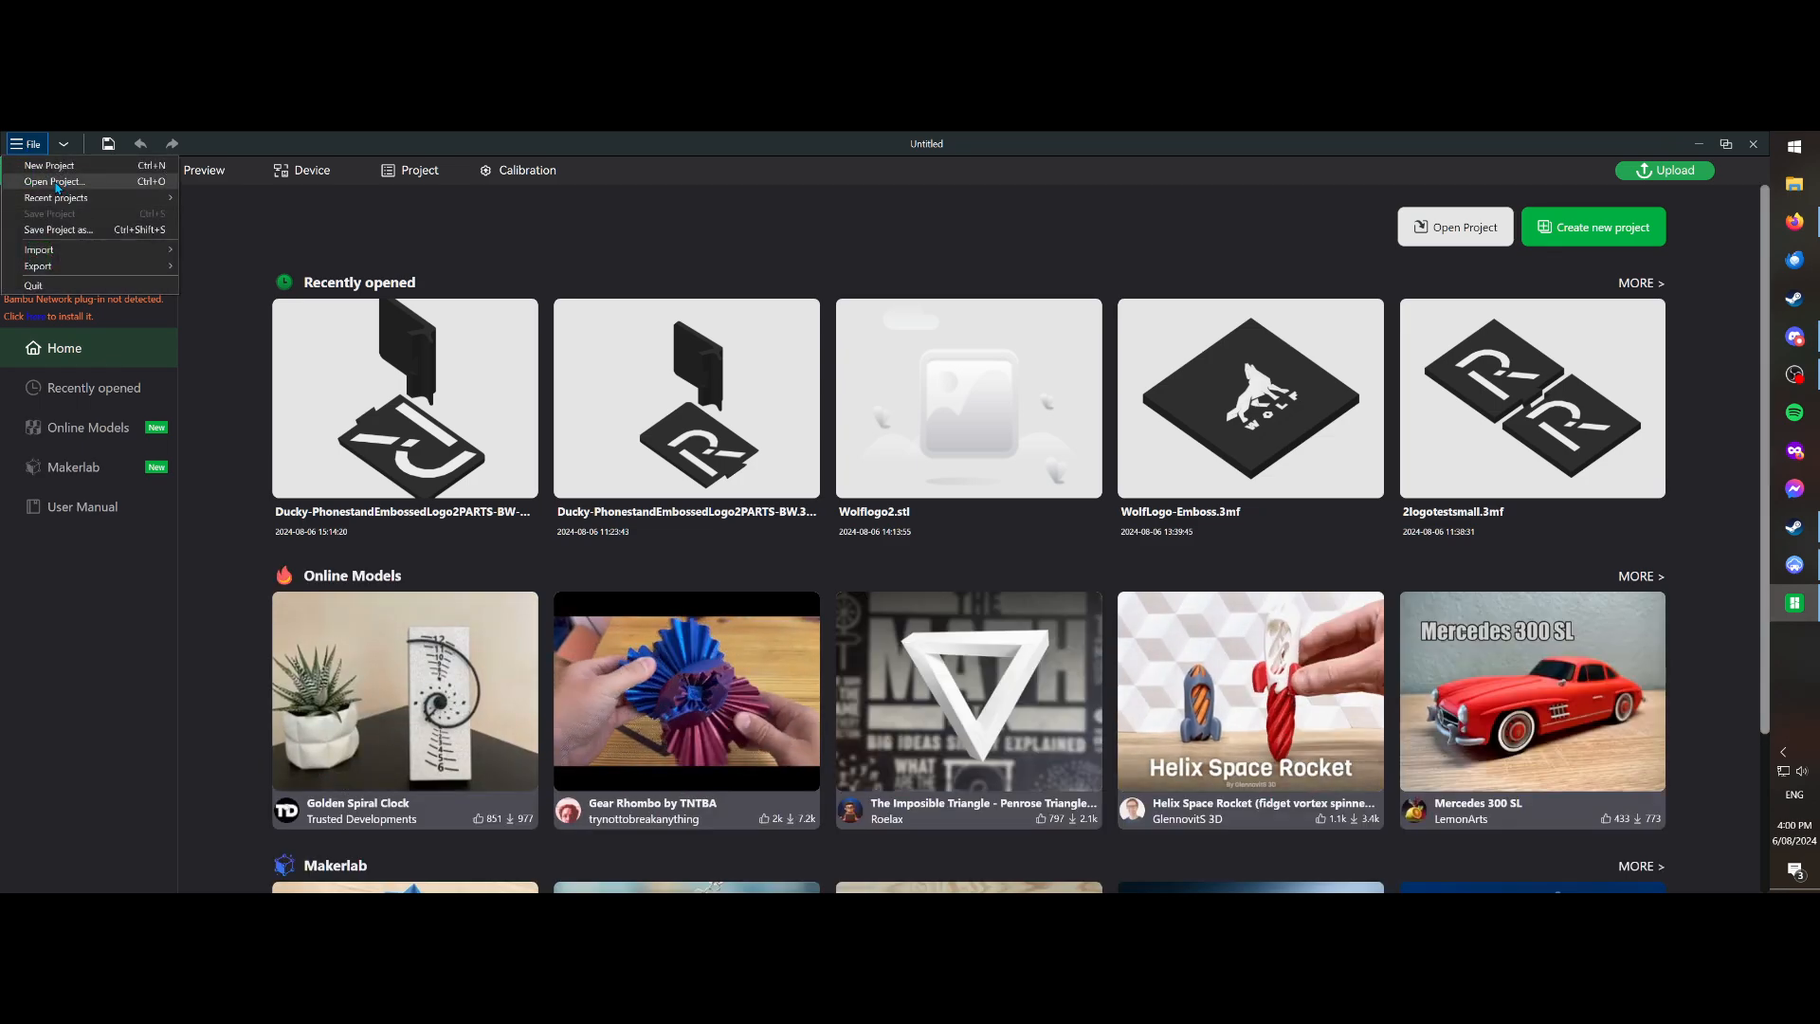
mouse_move(95, 250)
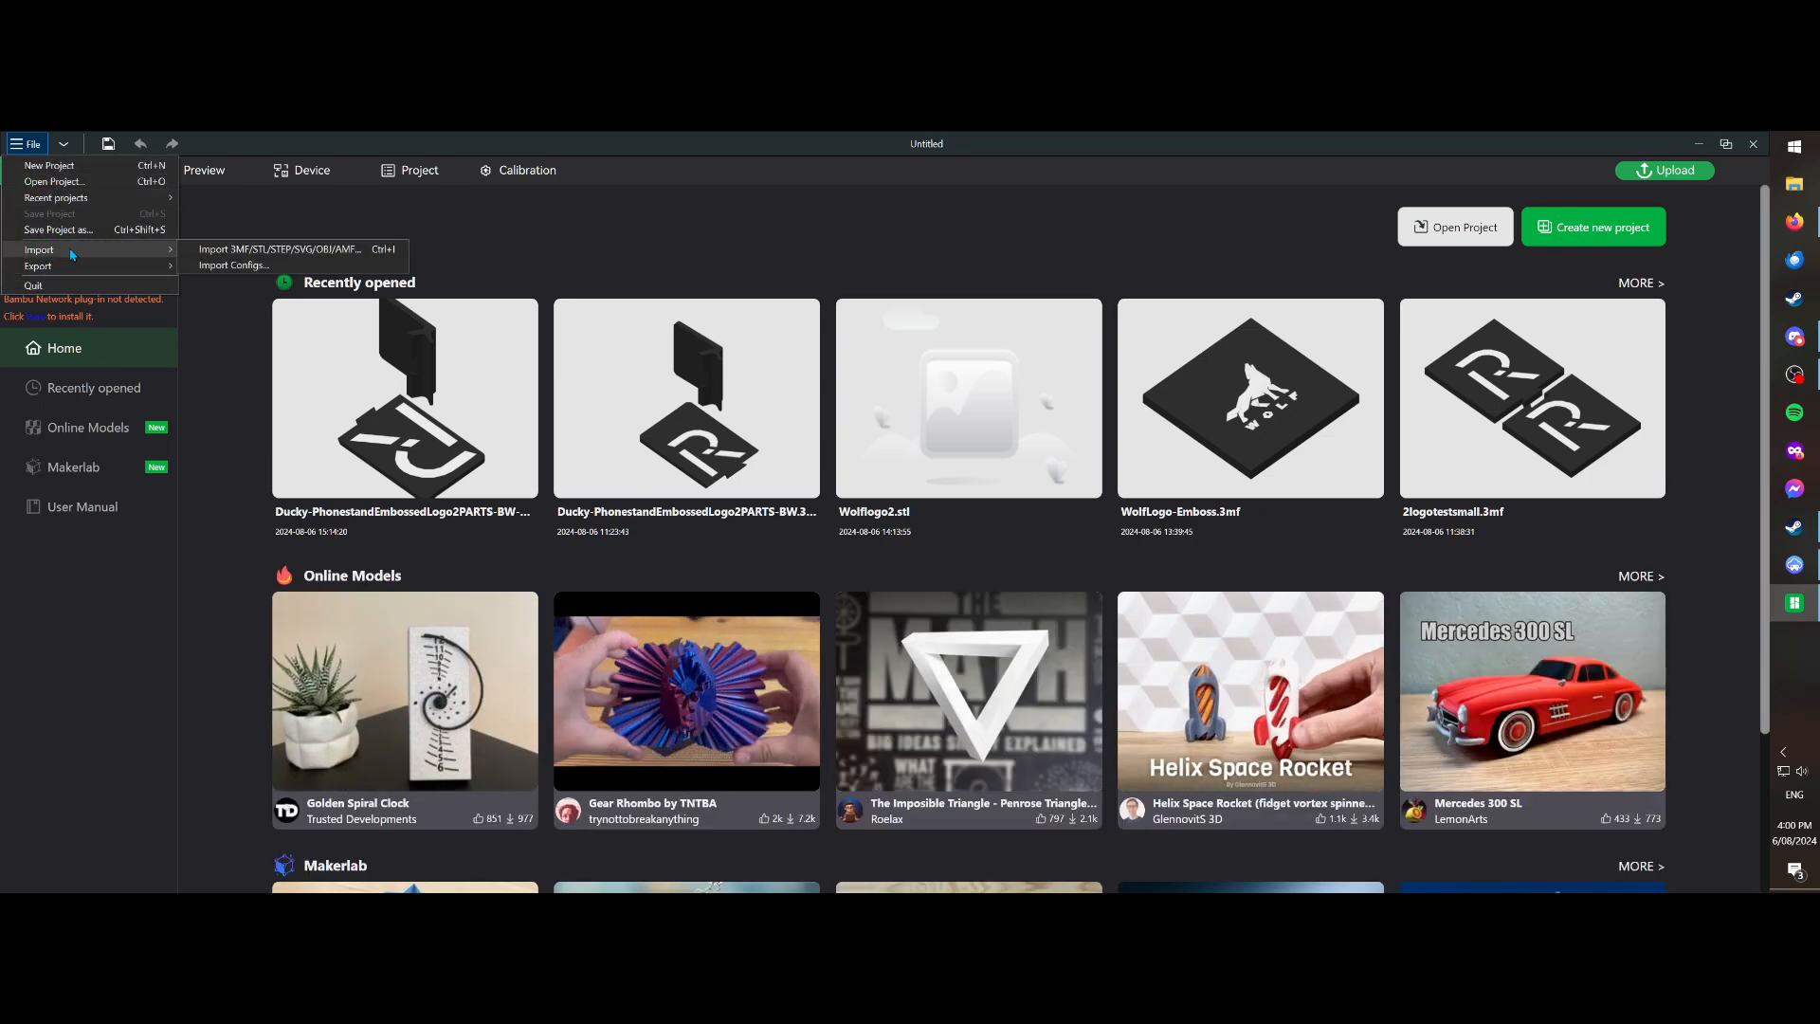
click(256, 250)
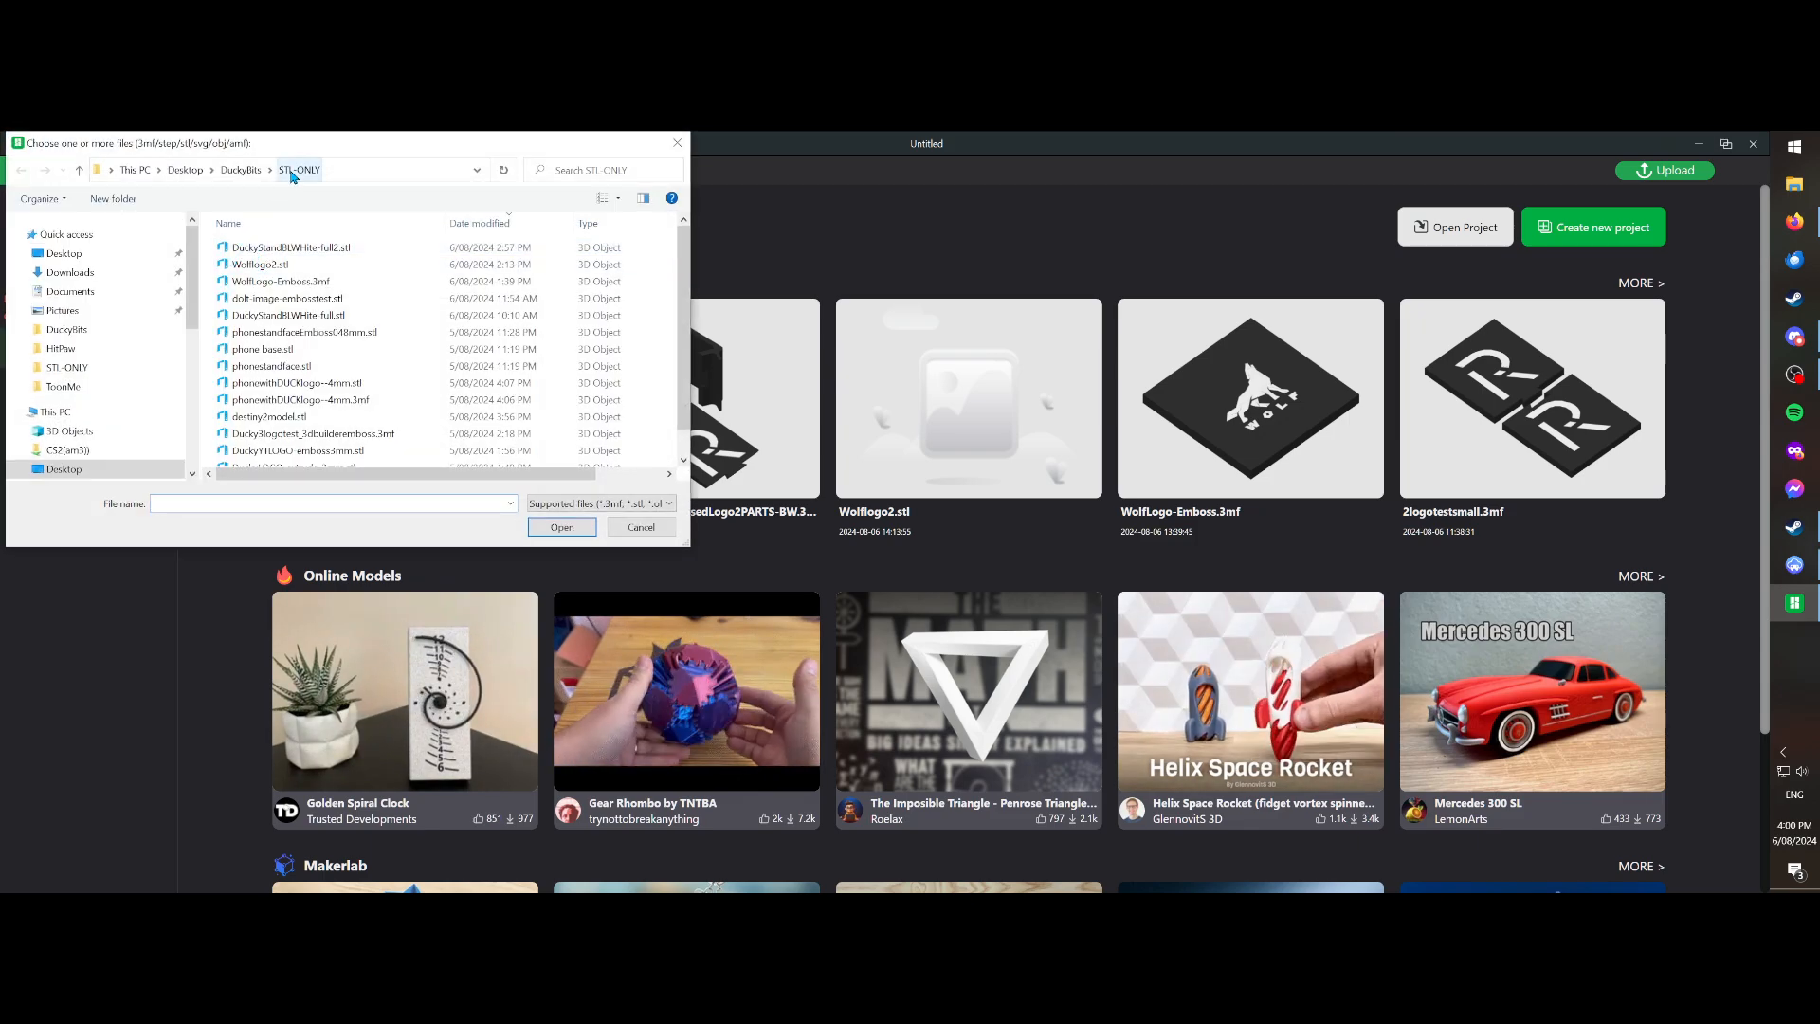
click(255, 226)
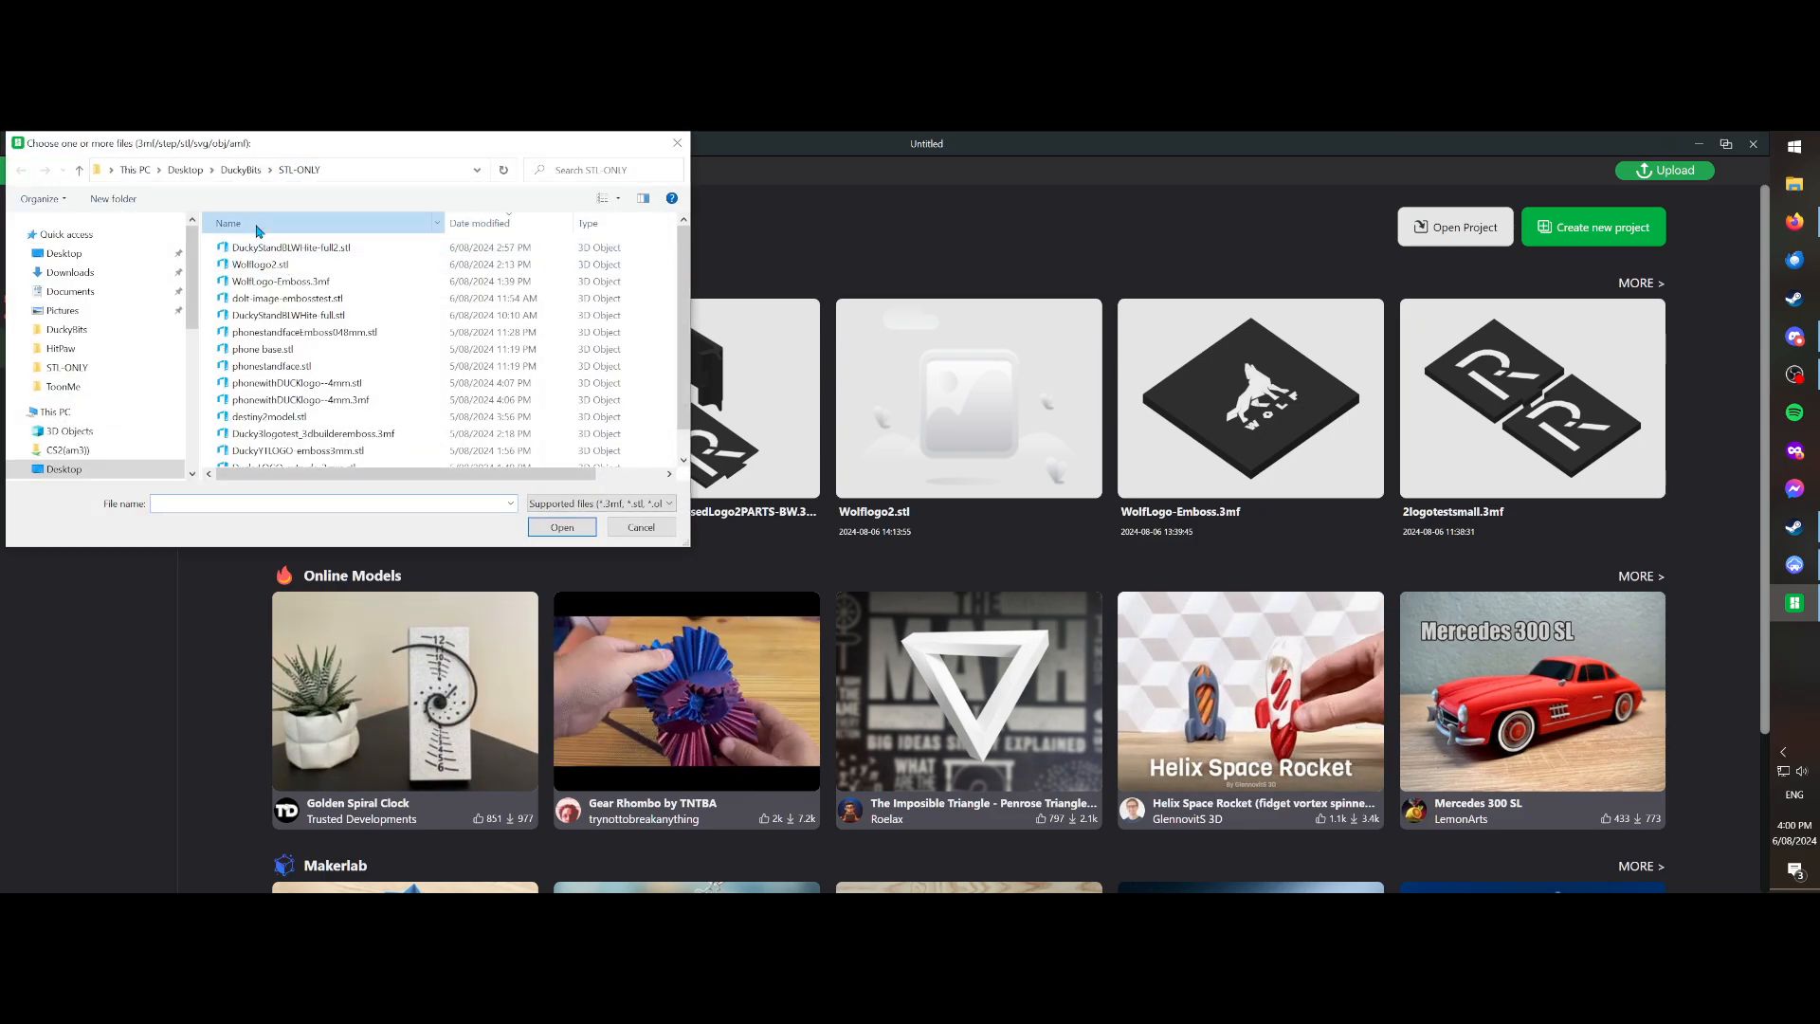
scroll(292, 341, down, 1)
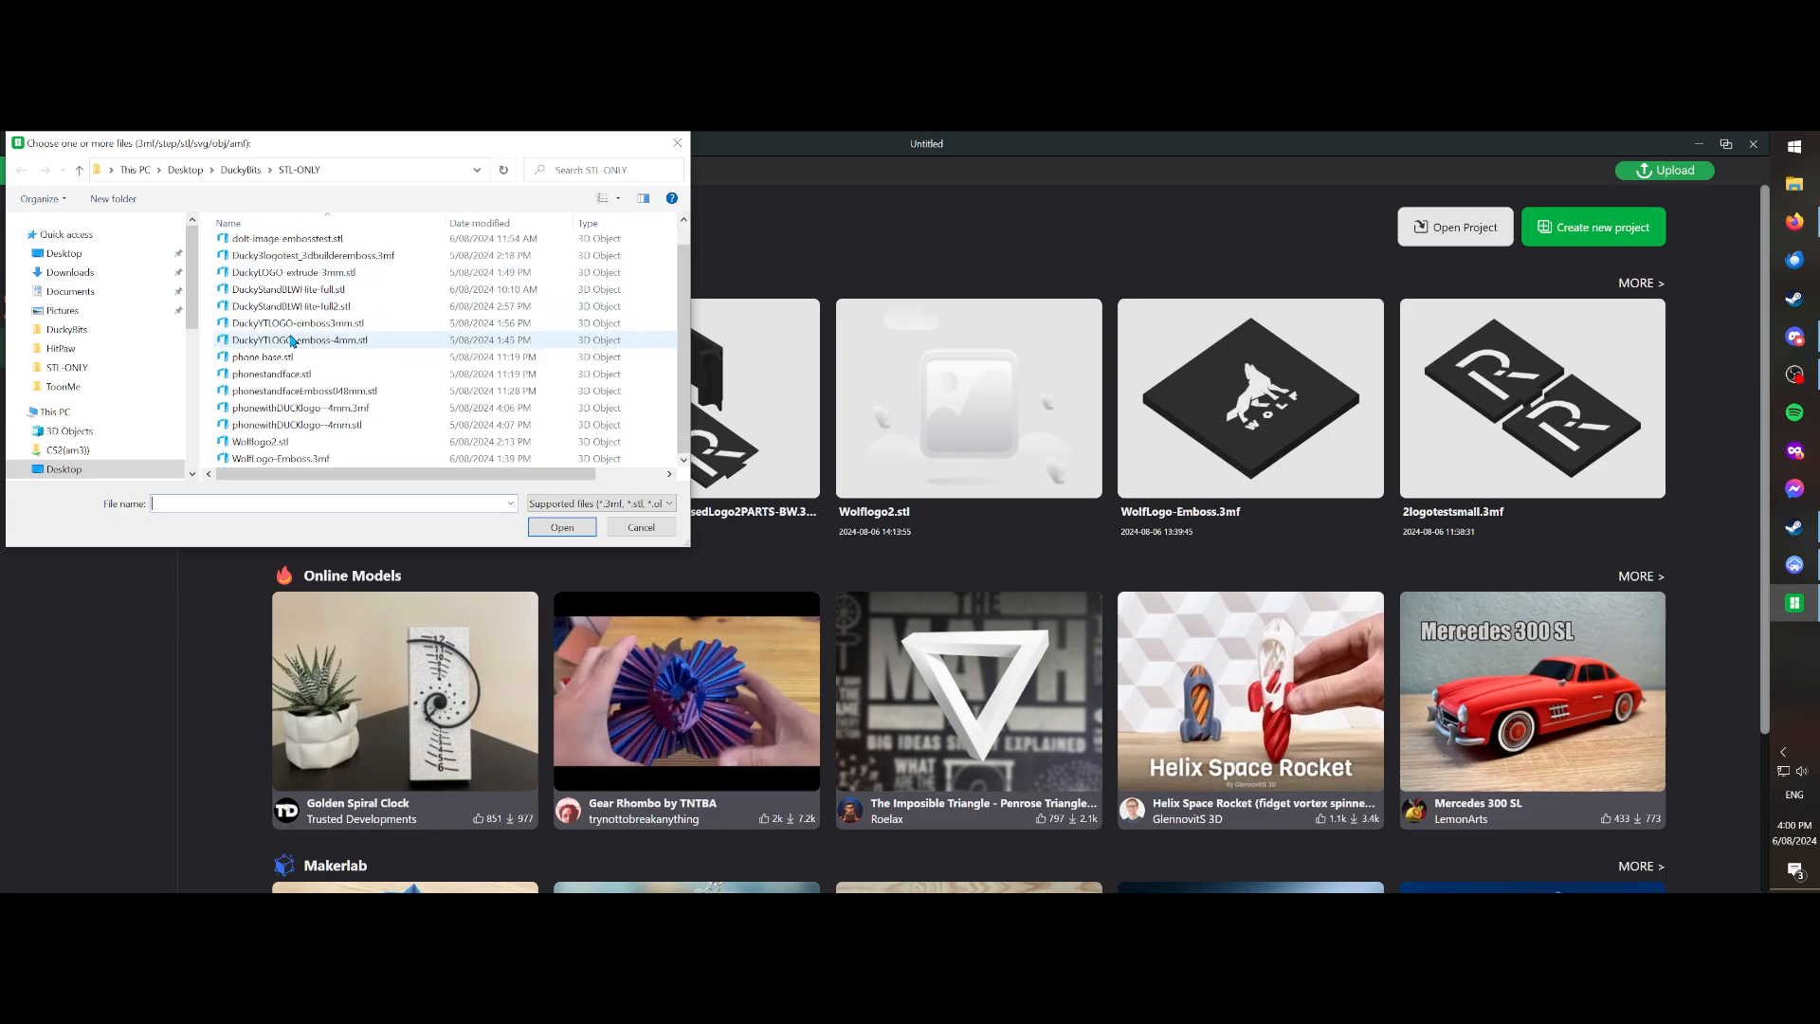
scroll(292, 341, up, 1)
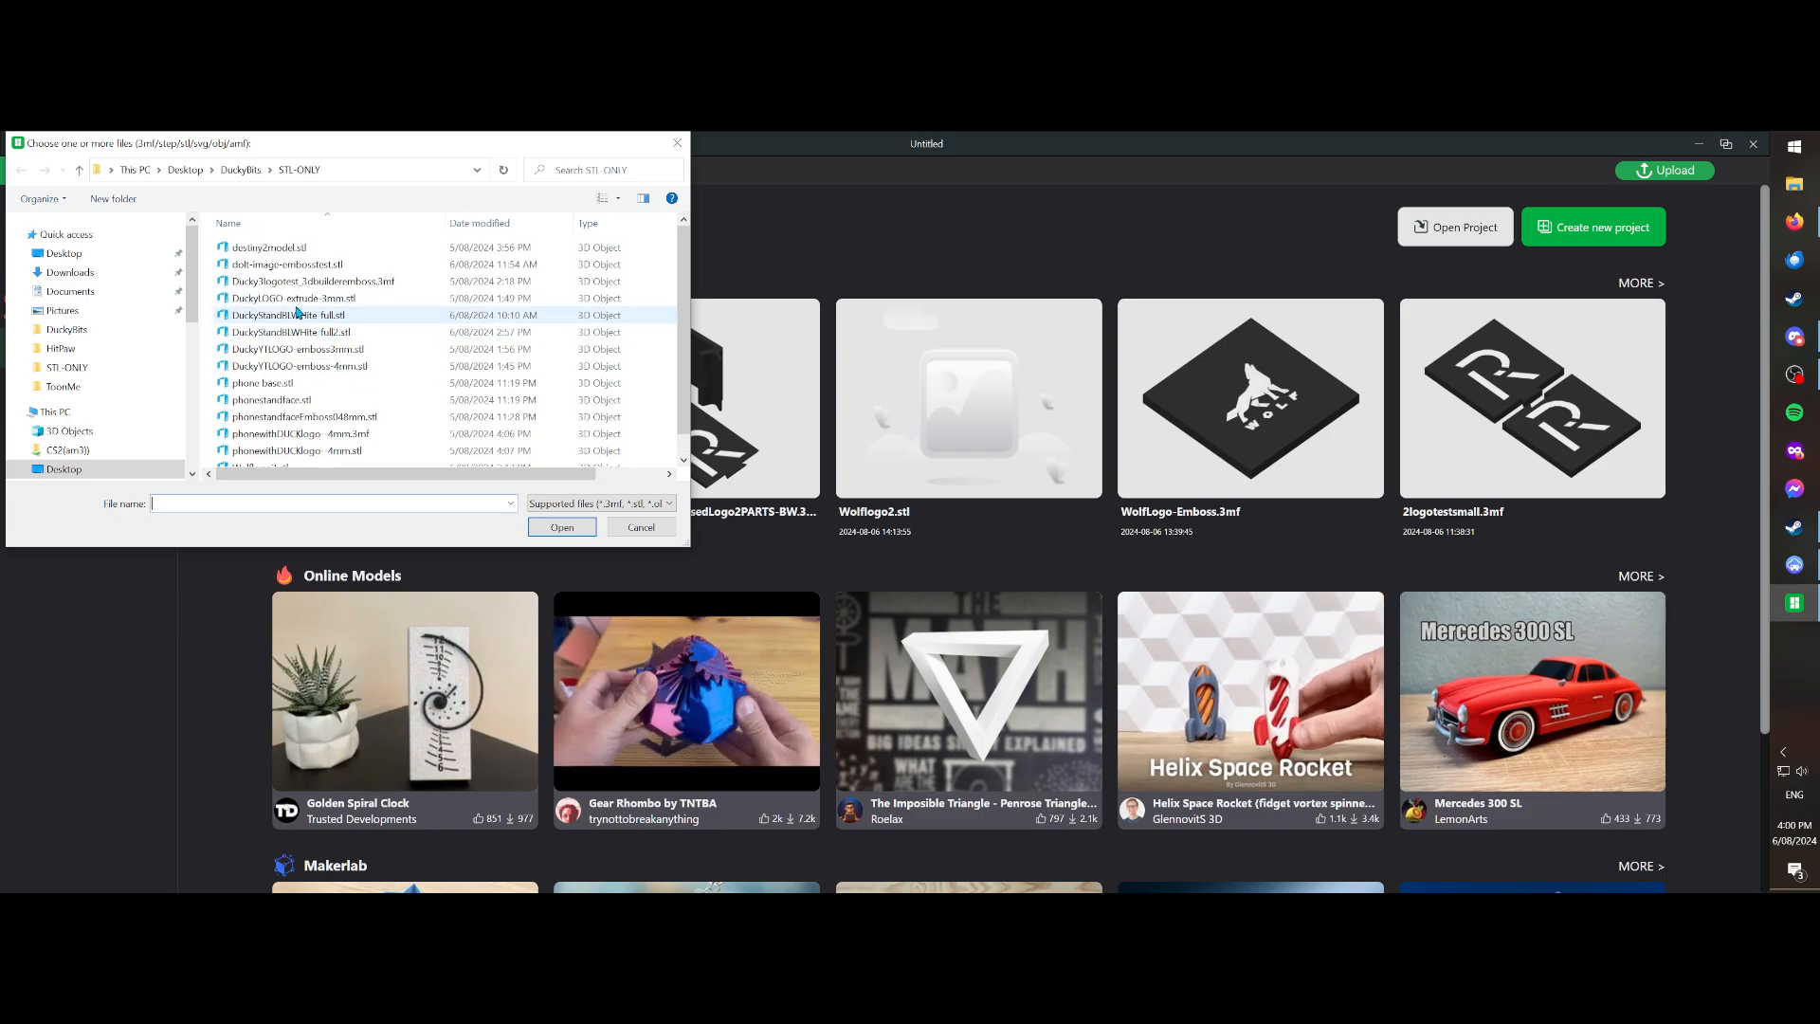
click(240, 170)
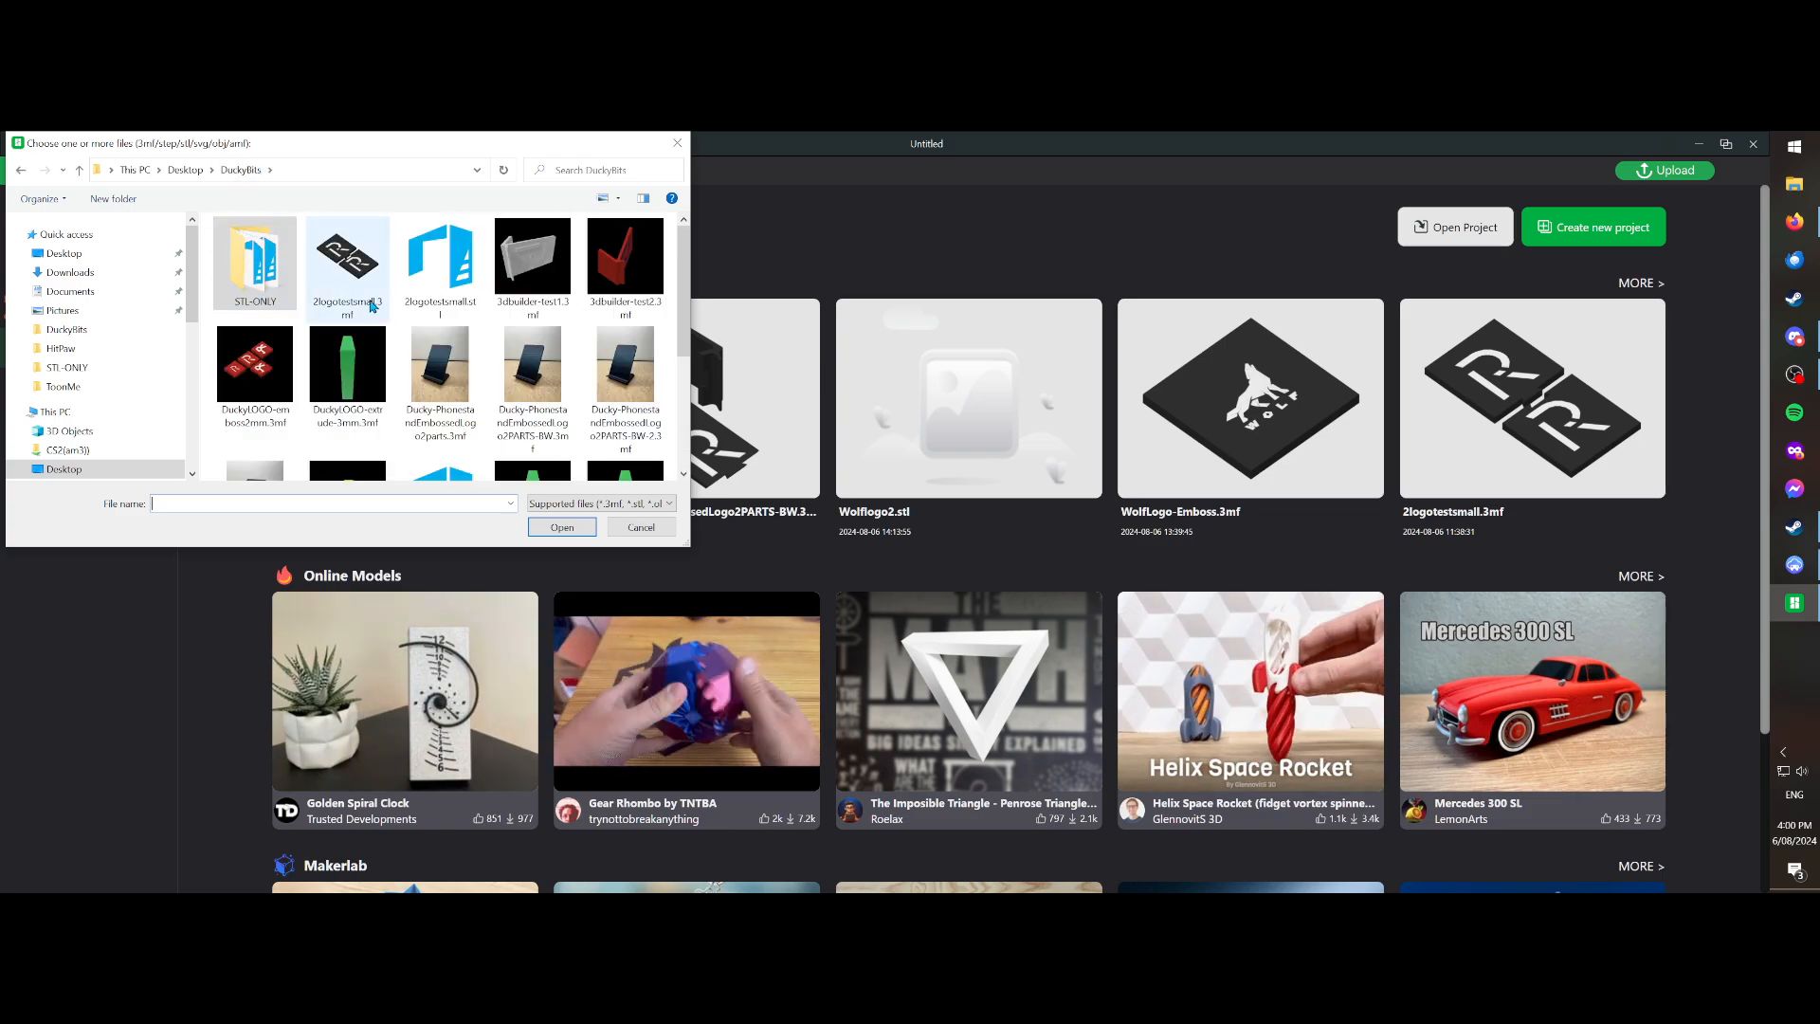
scroll(594, 372, down, 2)
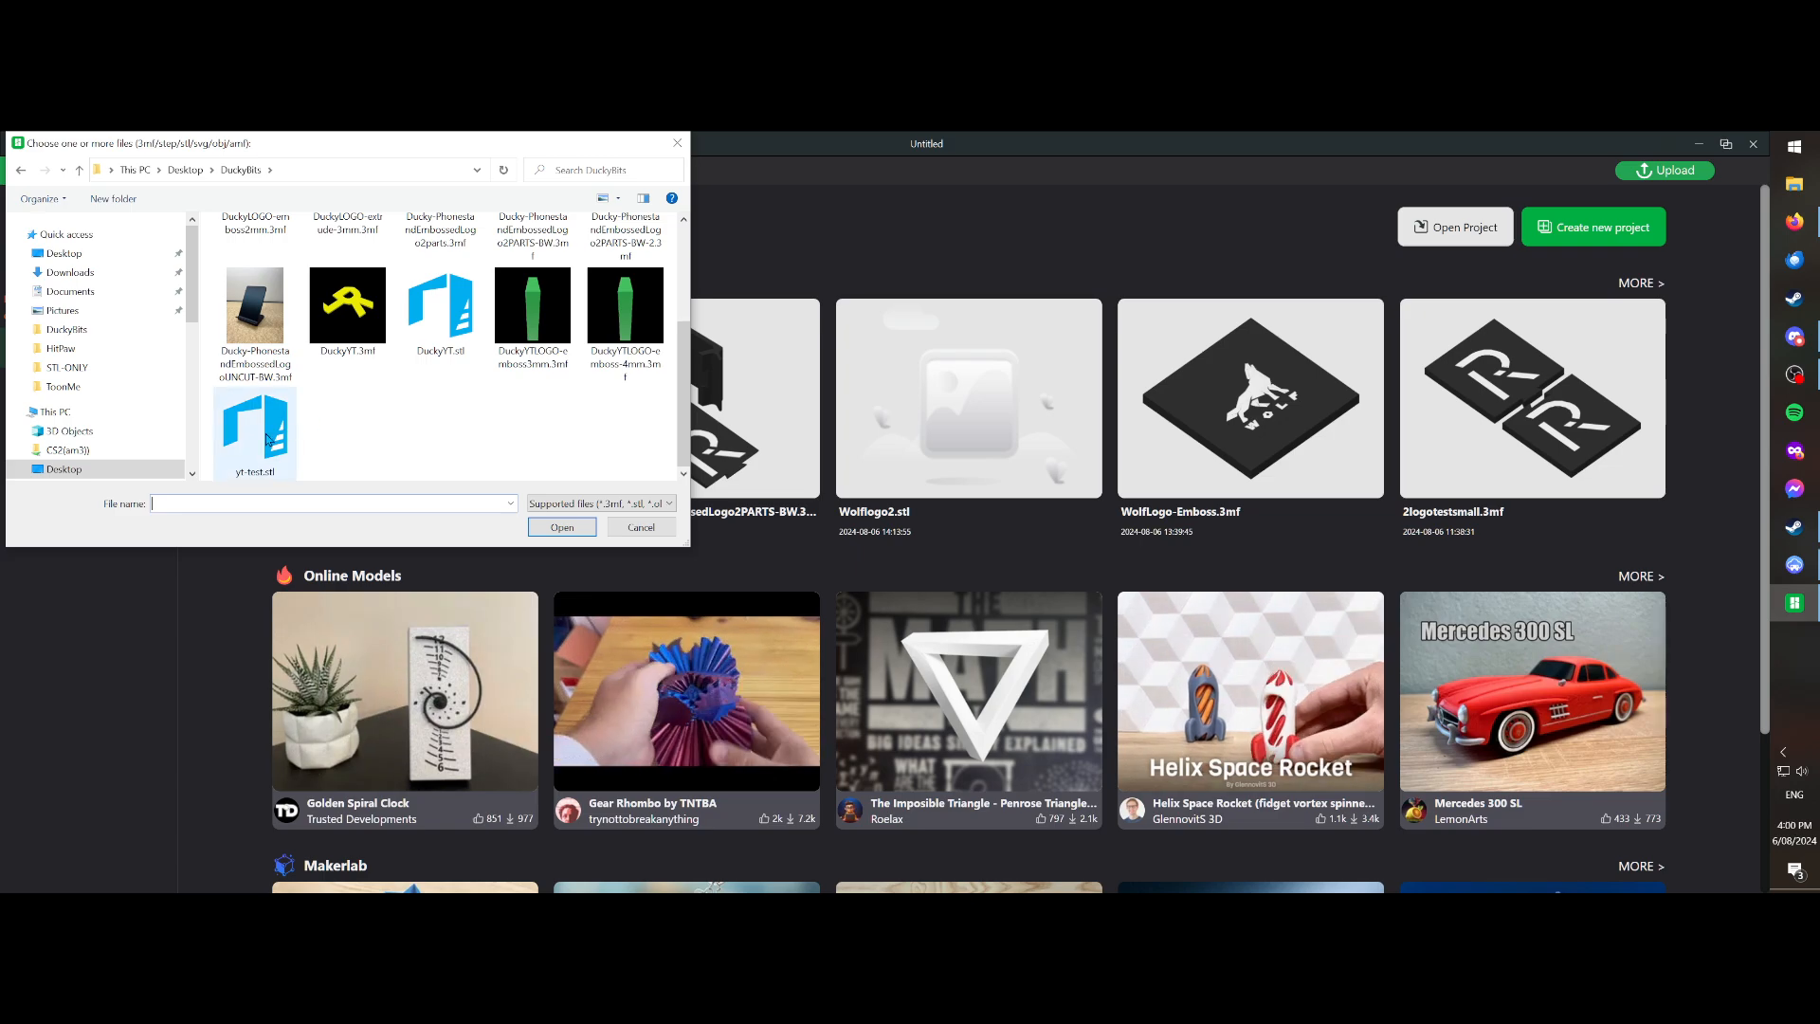
click(289, 453)
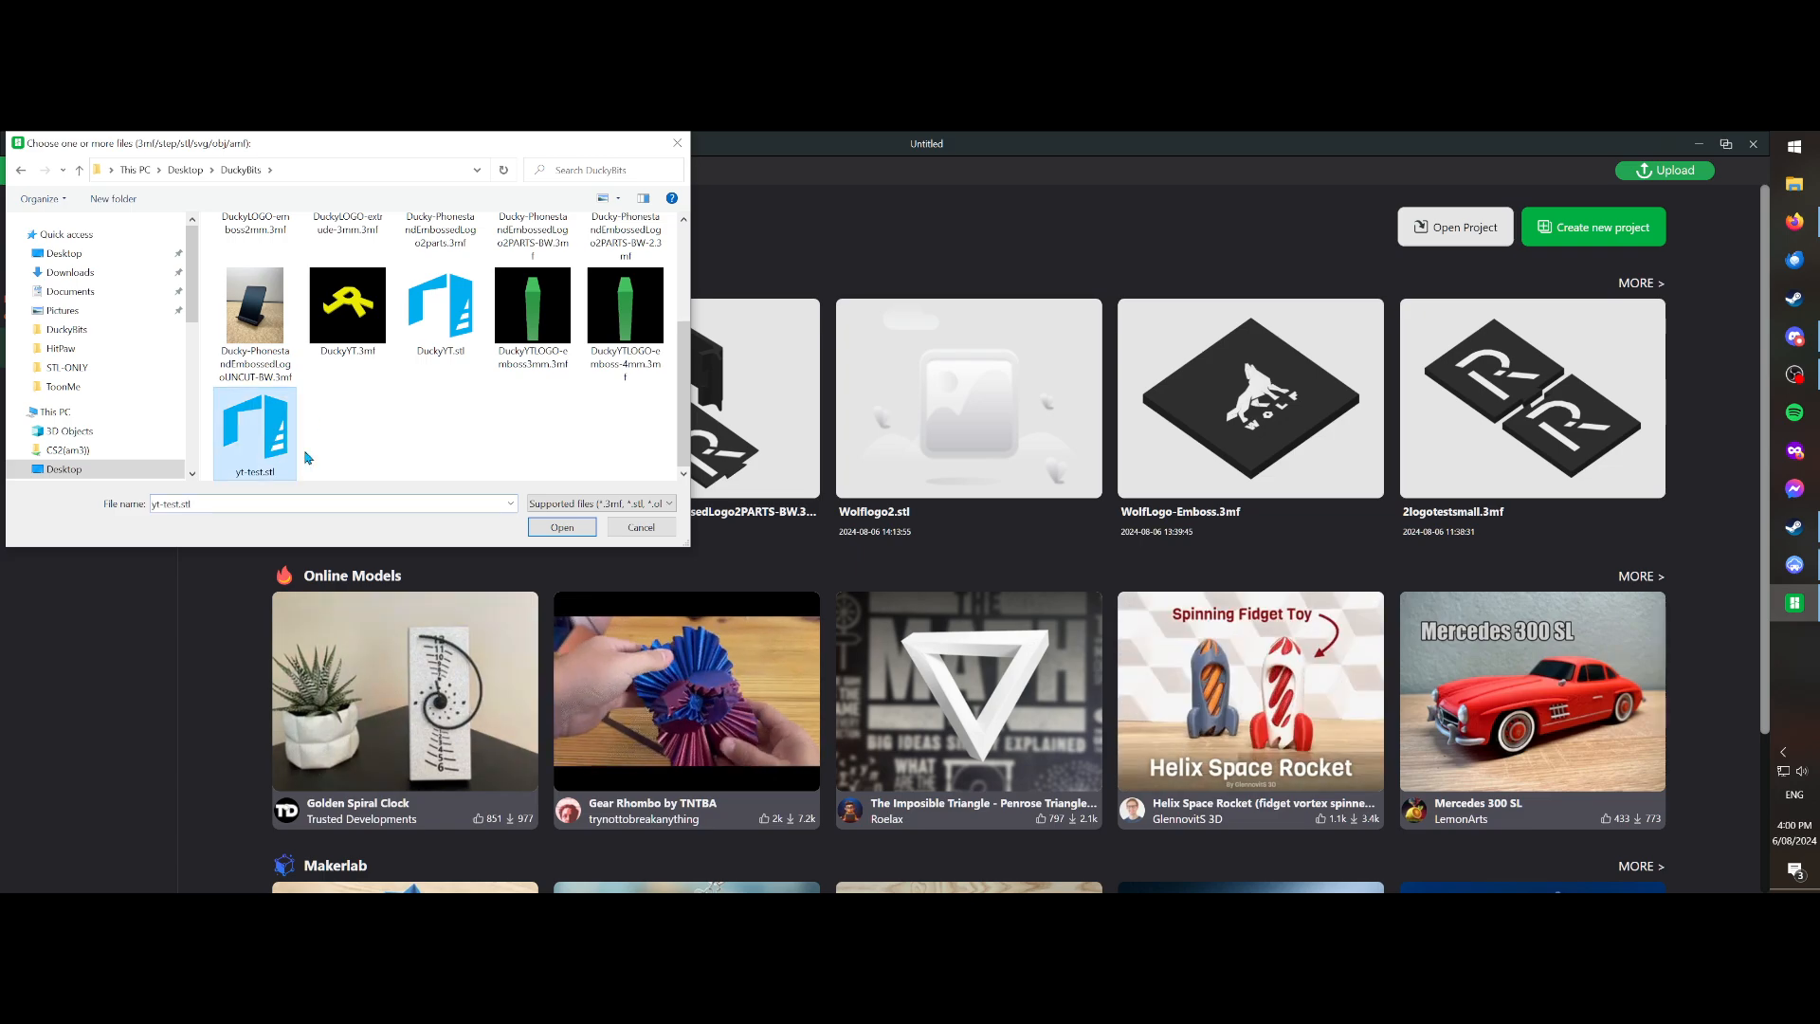
click(562, 528)
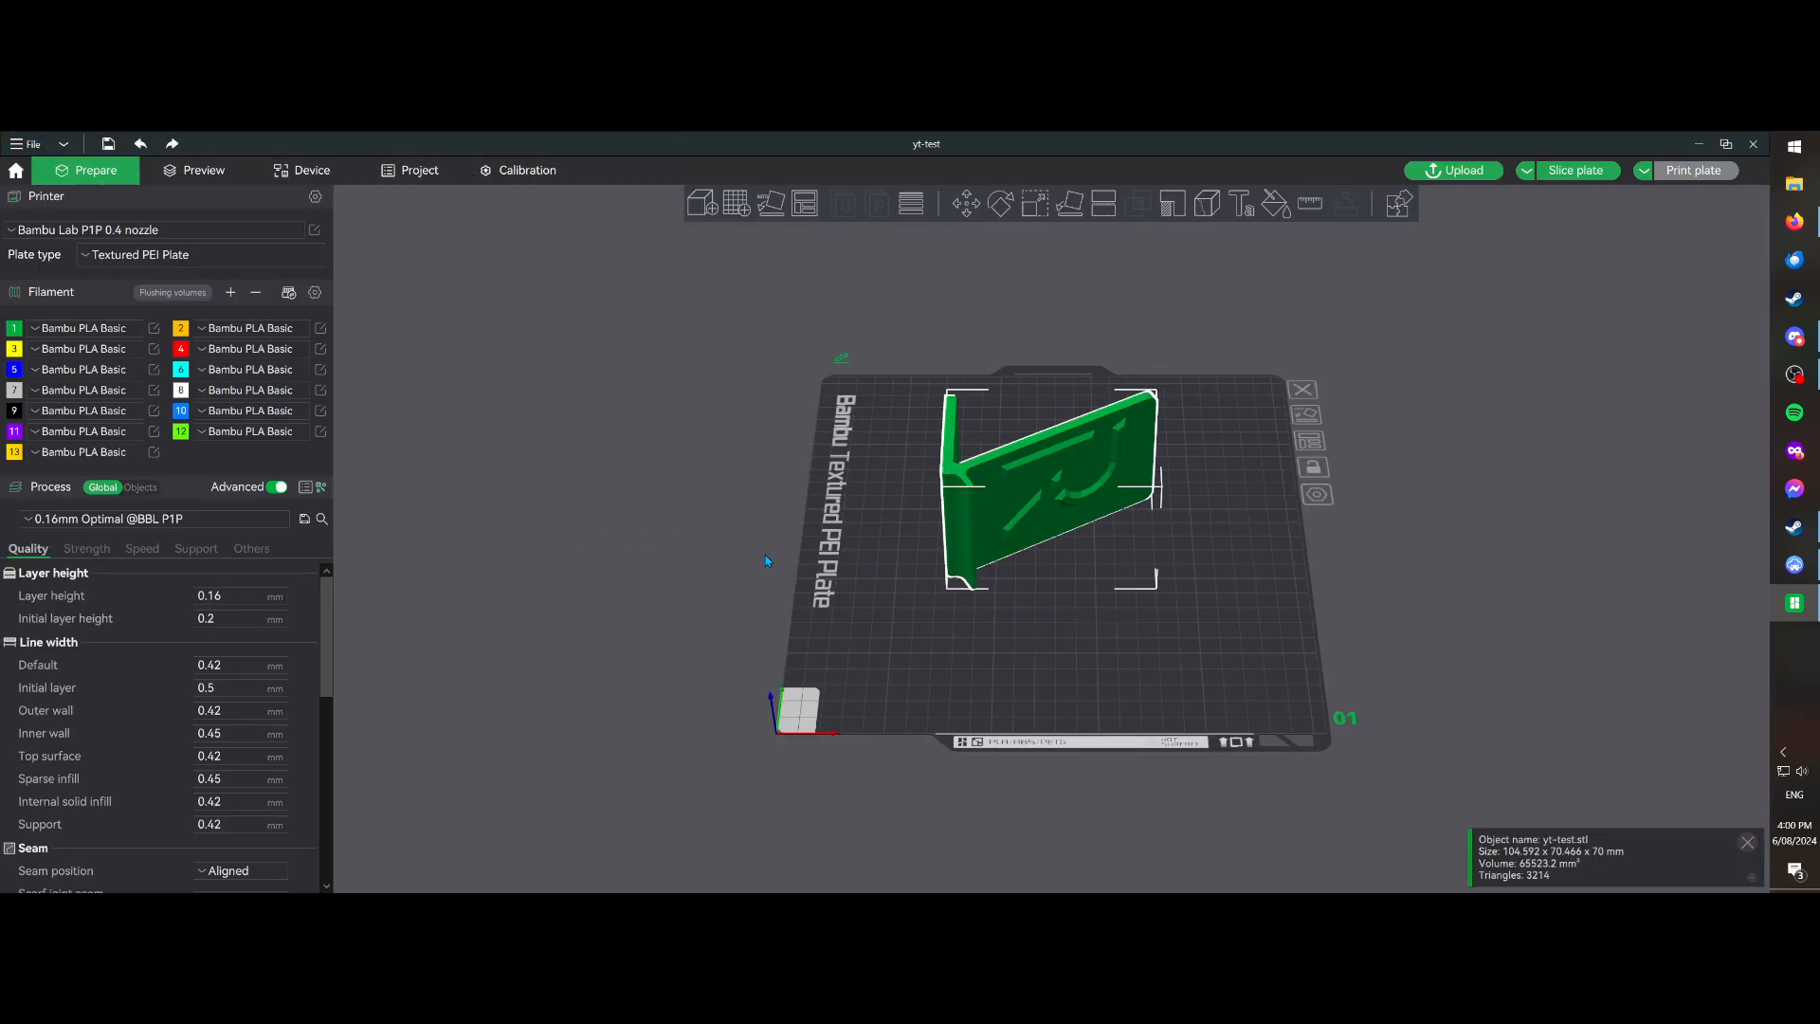
Change the imported stand's filament to the black Bambu PLA Basic in slot 9.
right_drag(1249, 686, 1233, 681)
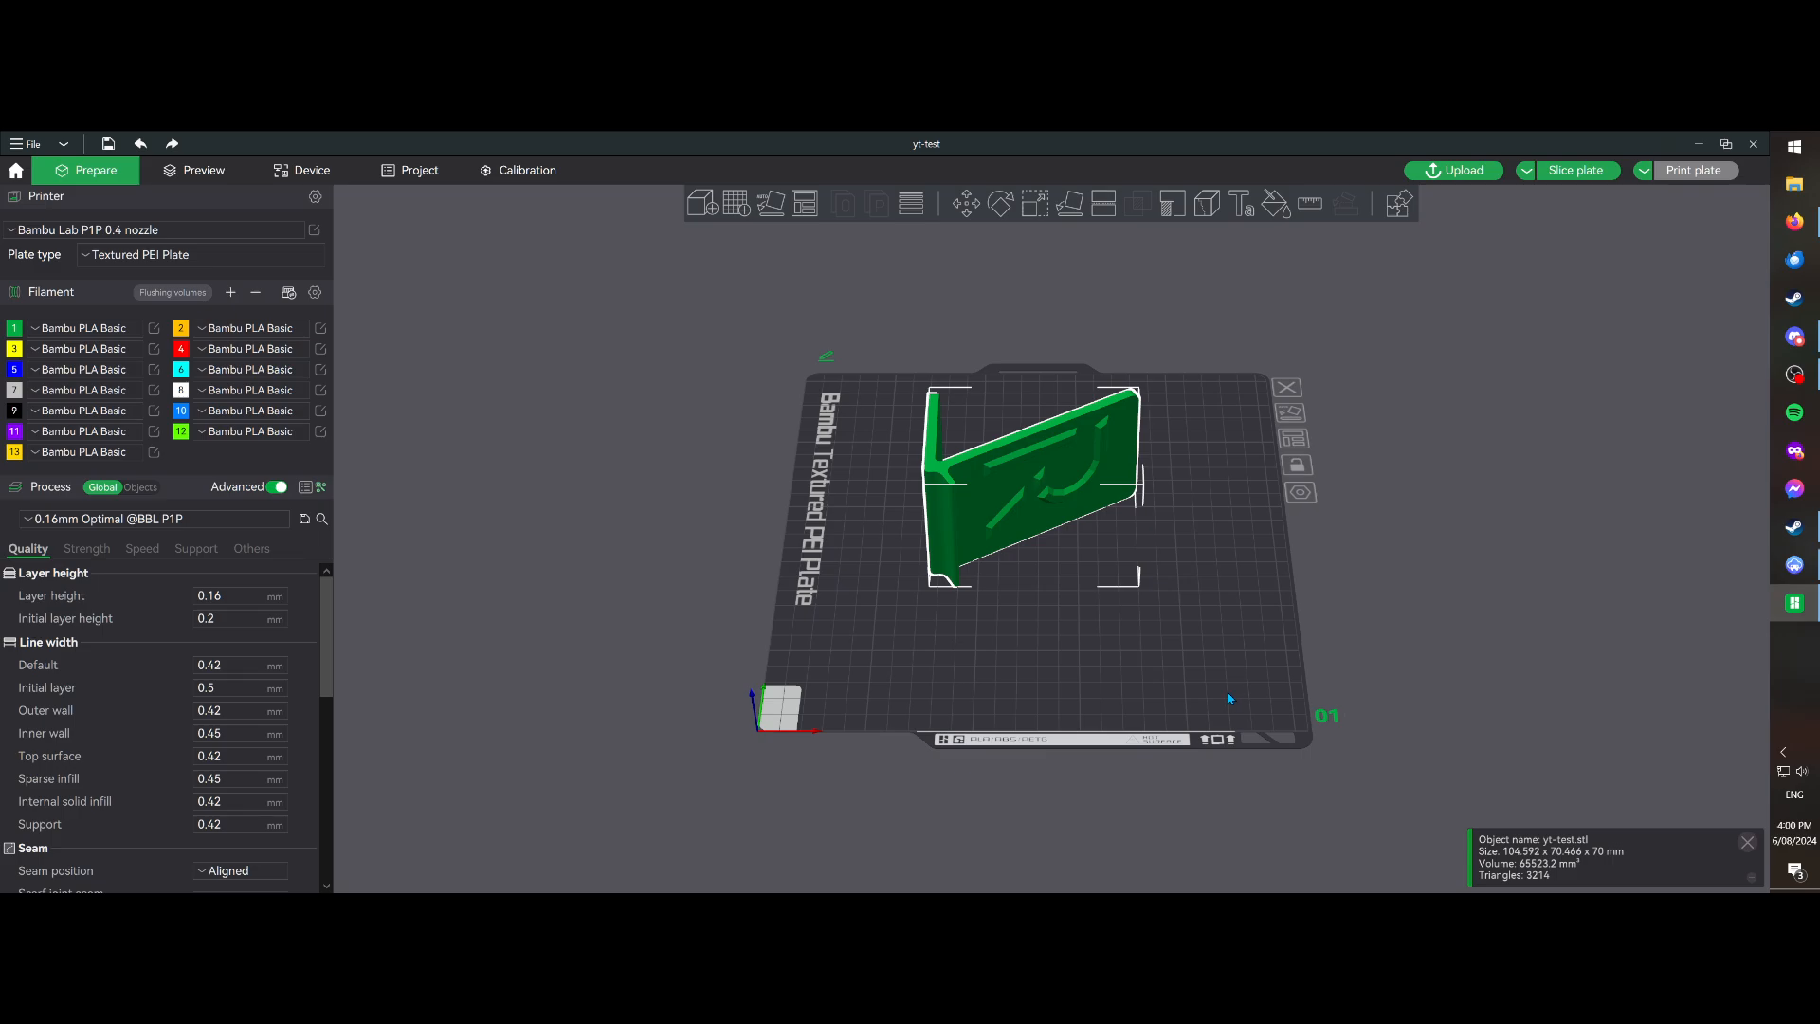
mouse_move(1229, 699)
mouse_down()
mouse_move(1200, 663)
mouse_move(1213, 704)
mouse_move(1192, 688)
mouse_move(1218, 682)
mouse_up()
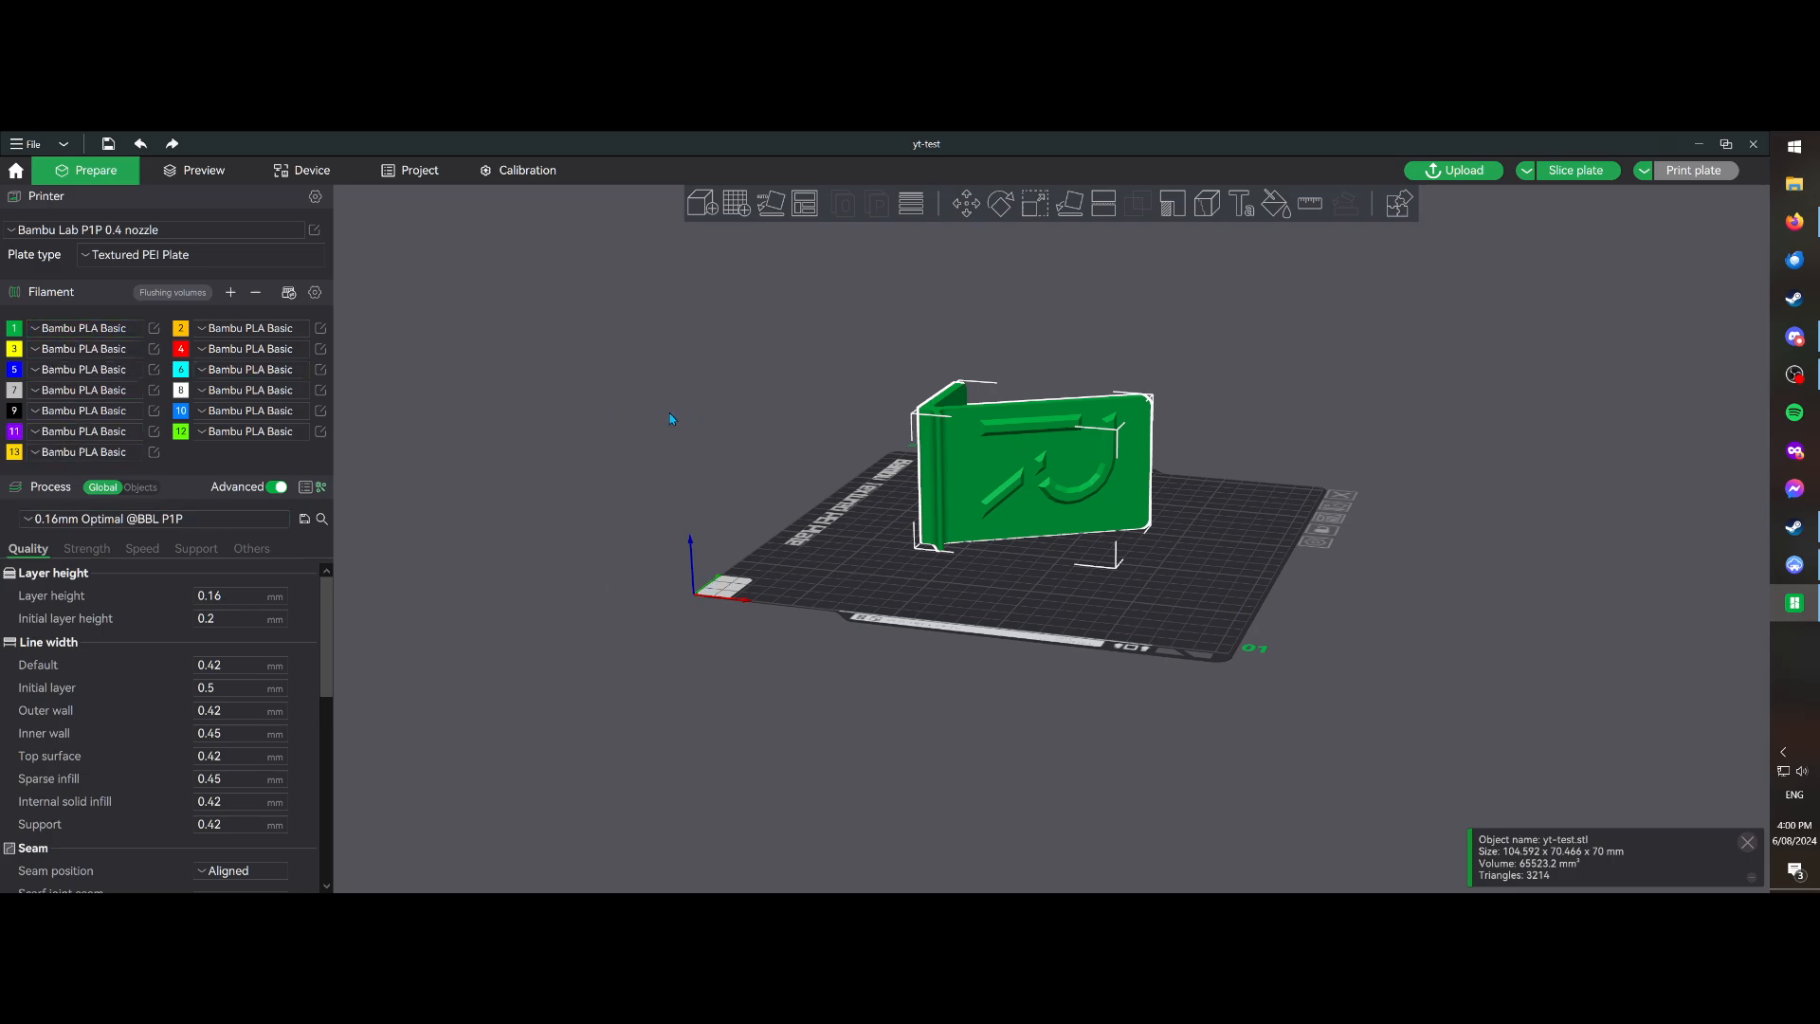
right_click(982, 469)
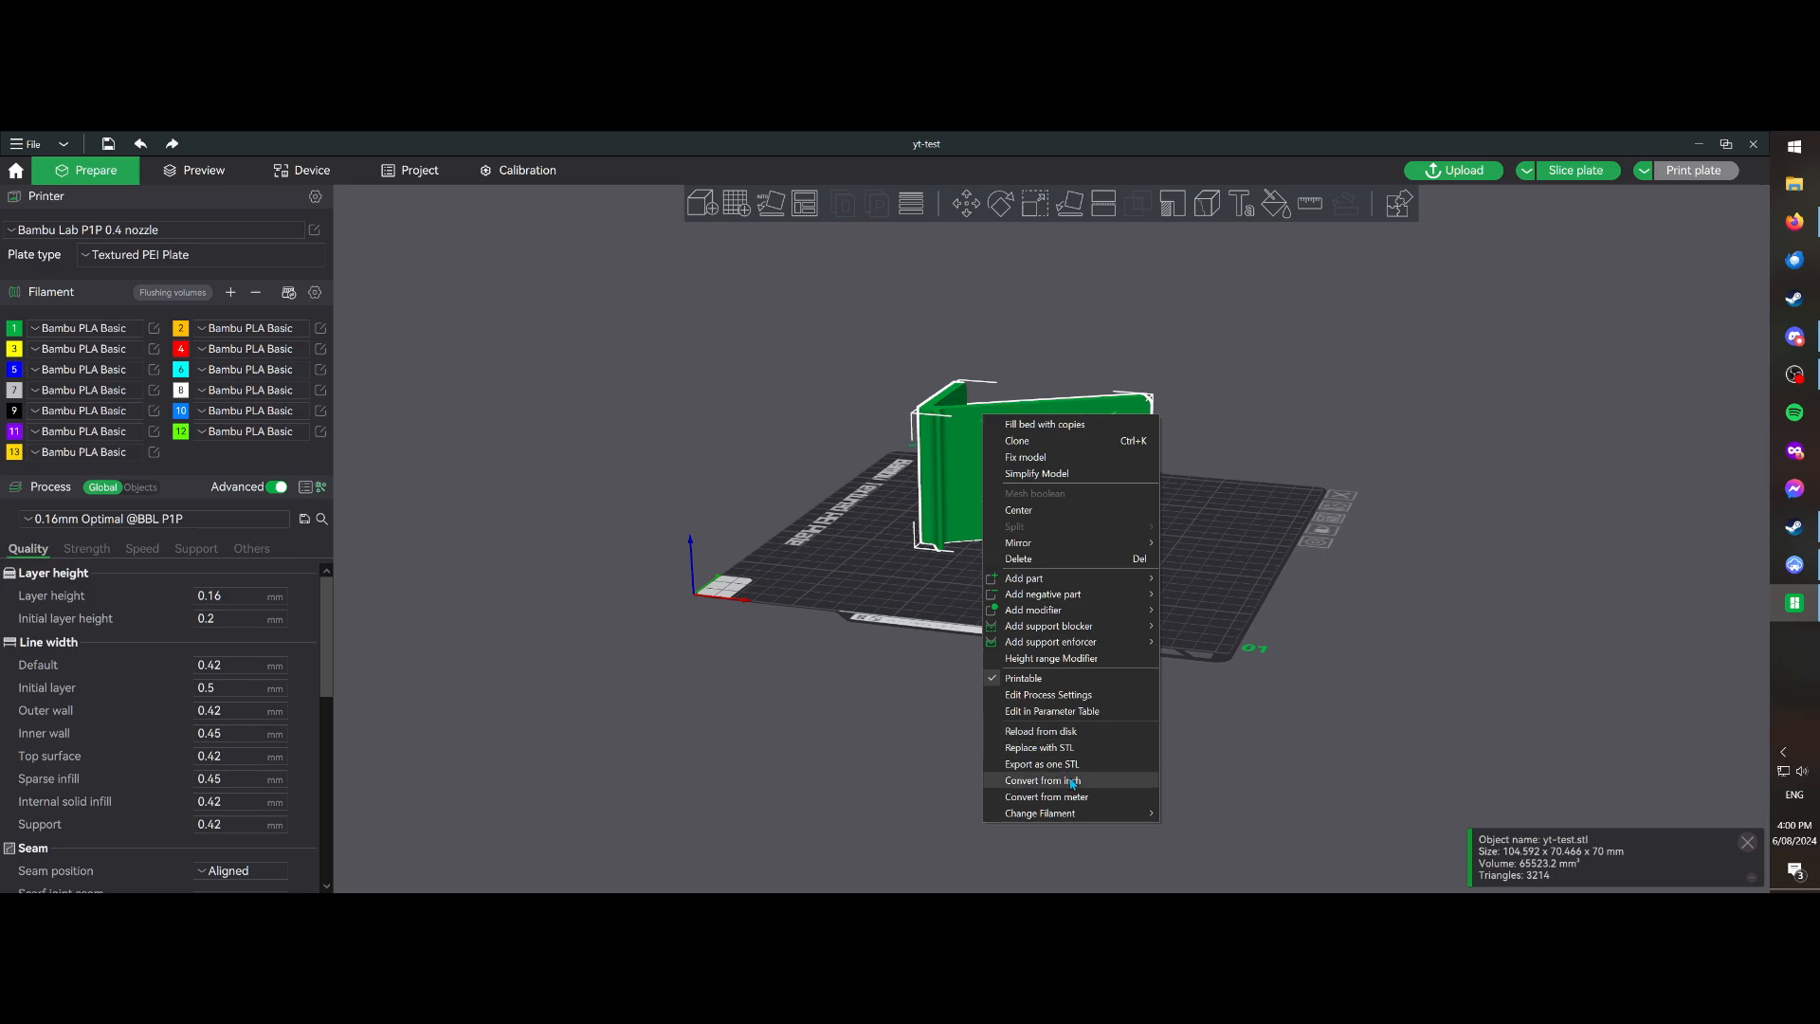
mouse_move(1081, 814)
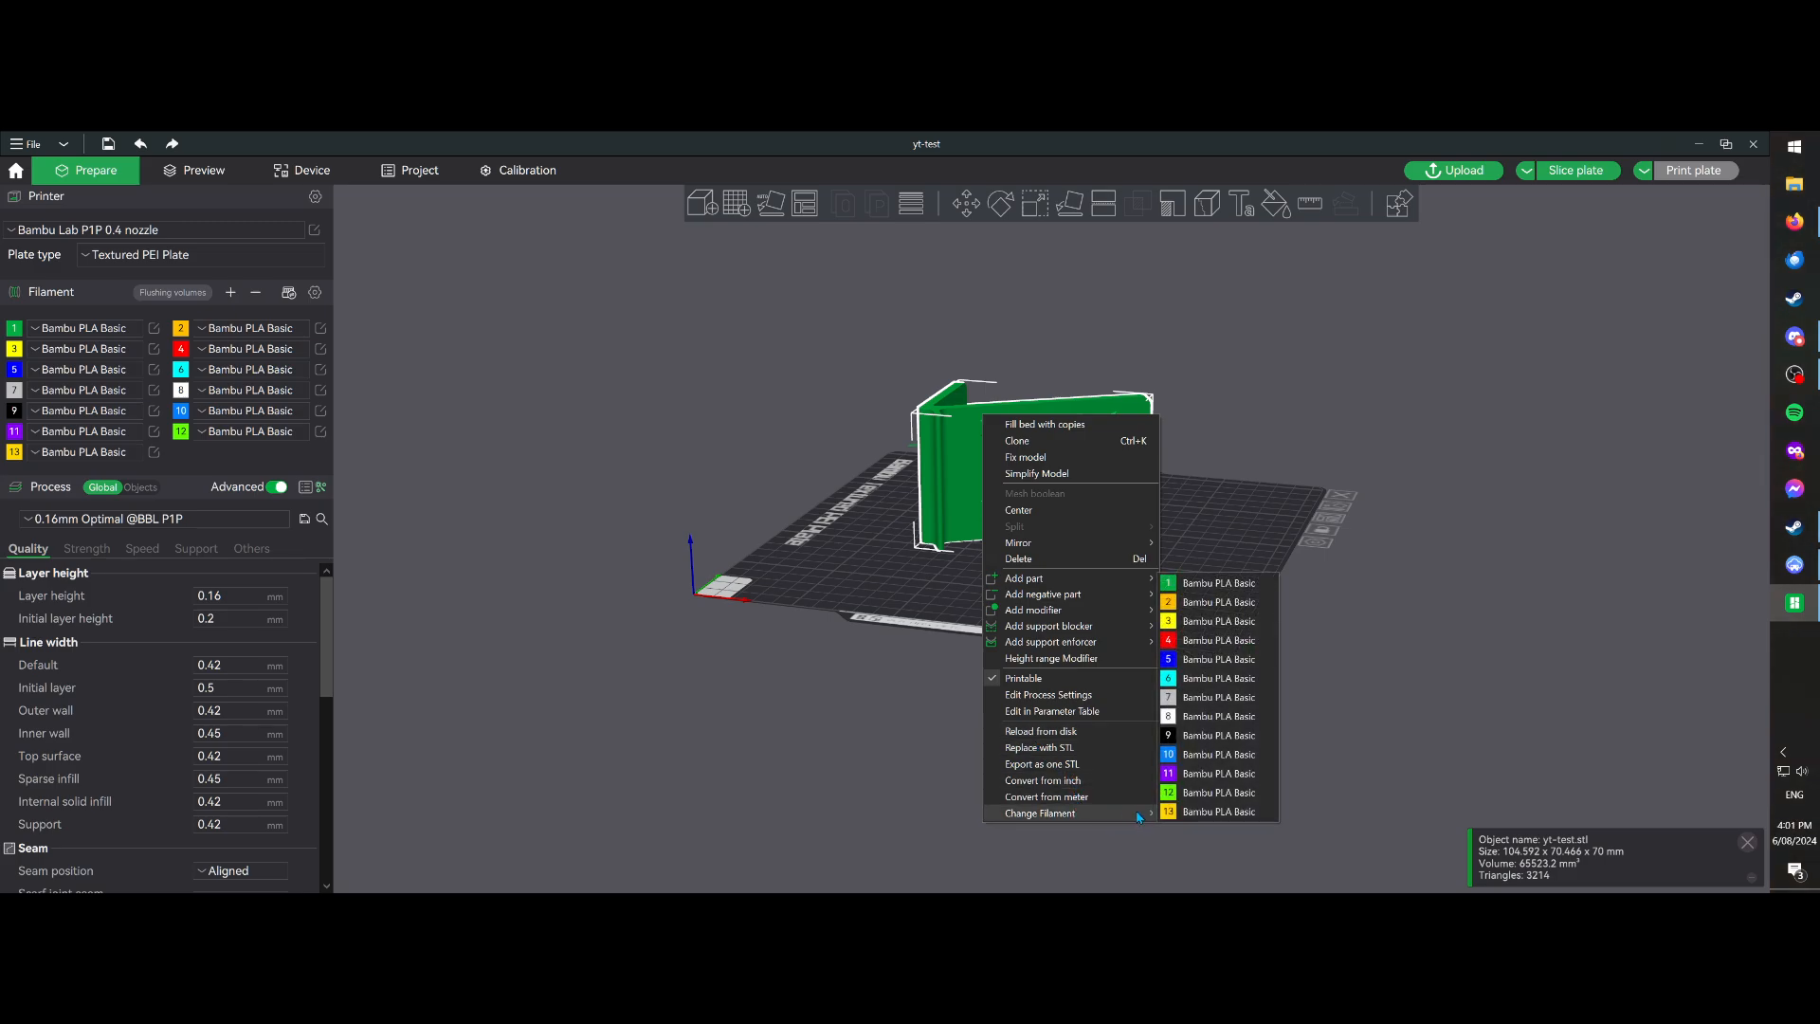
click(1201, 736)
Start color painting with white filament 8 and the Fill tool, and fill the faces of the logo's straight horizontal bar.
scroll(1292, 451, up, 3)
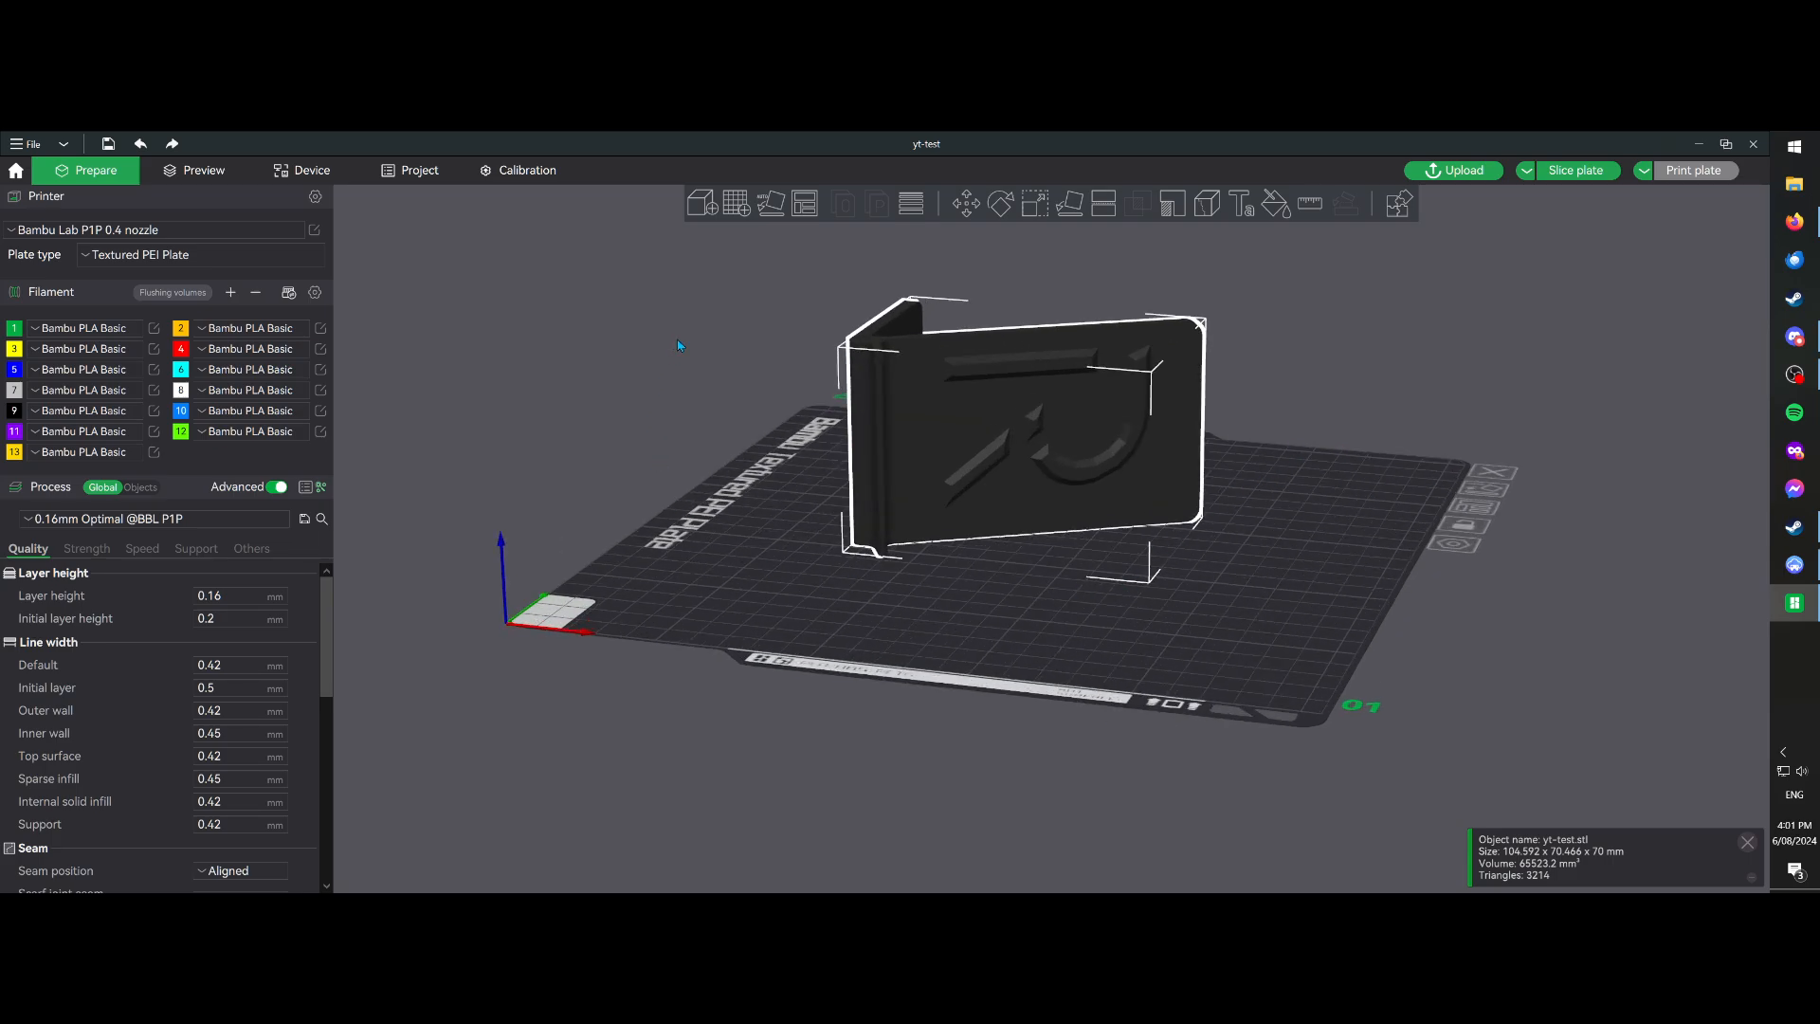
right_drag(679, 345, 648, 426)
drag(1278, 411, 1238, 420)
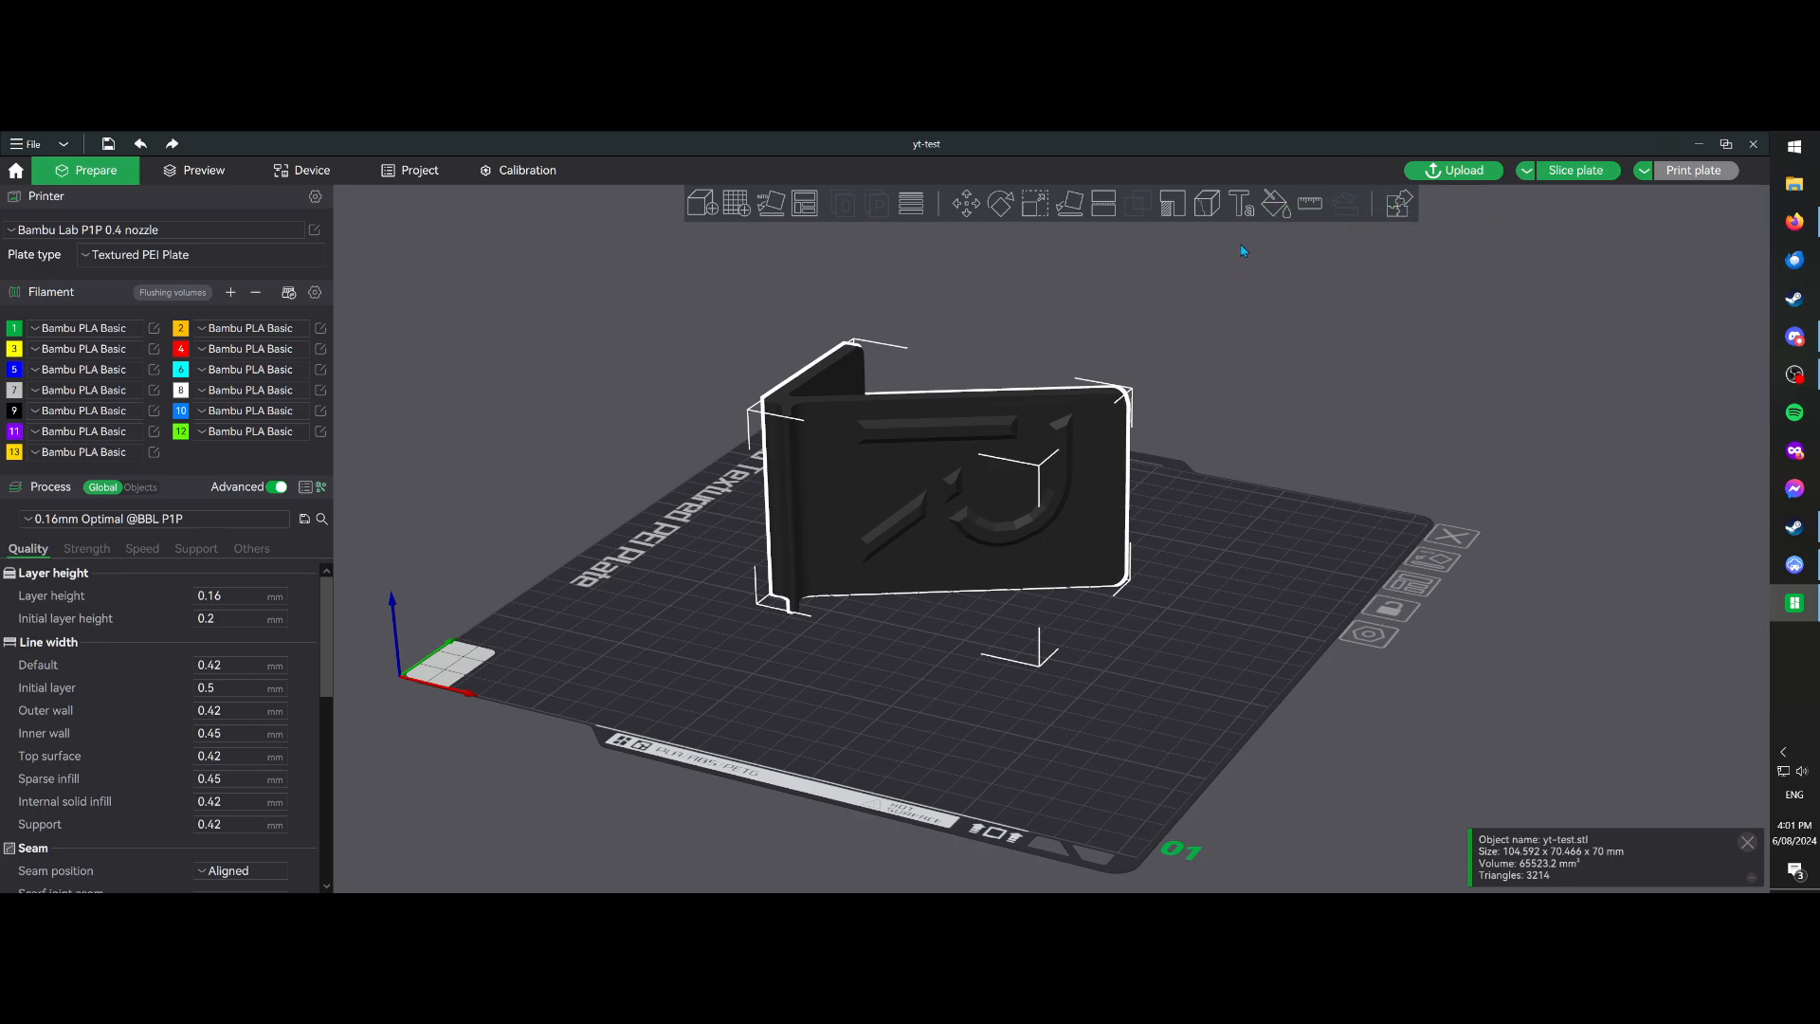
click(1276, 210)
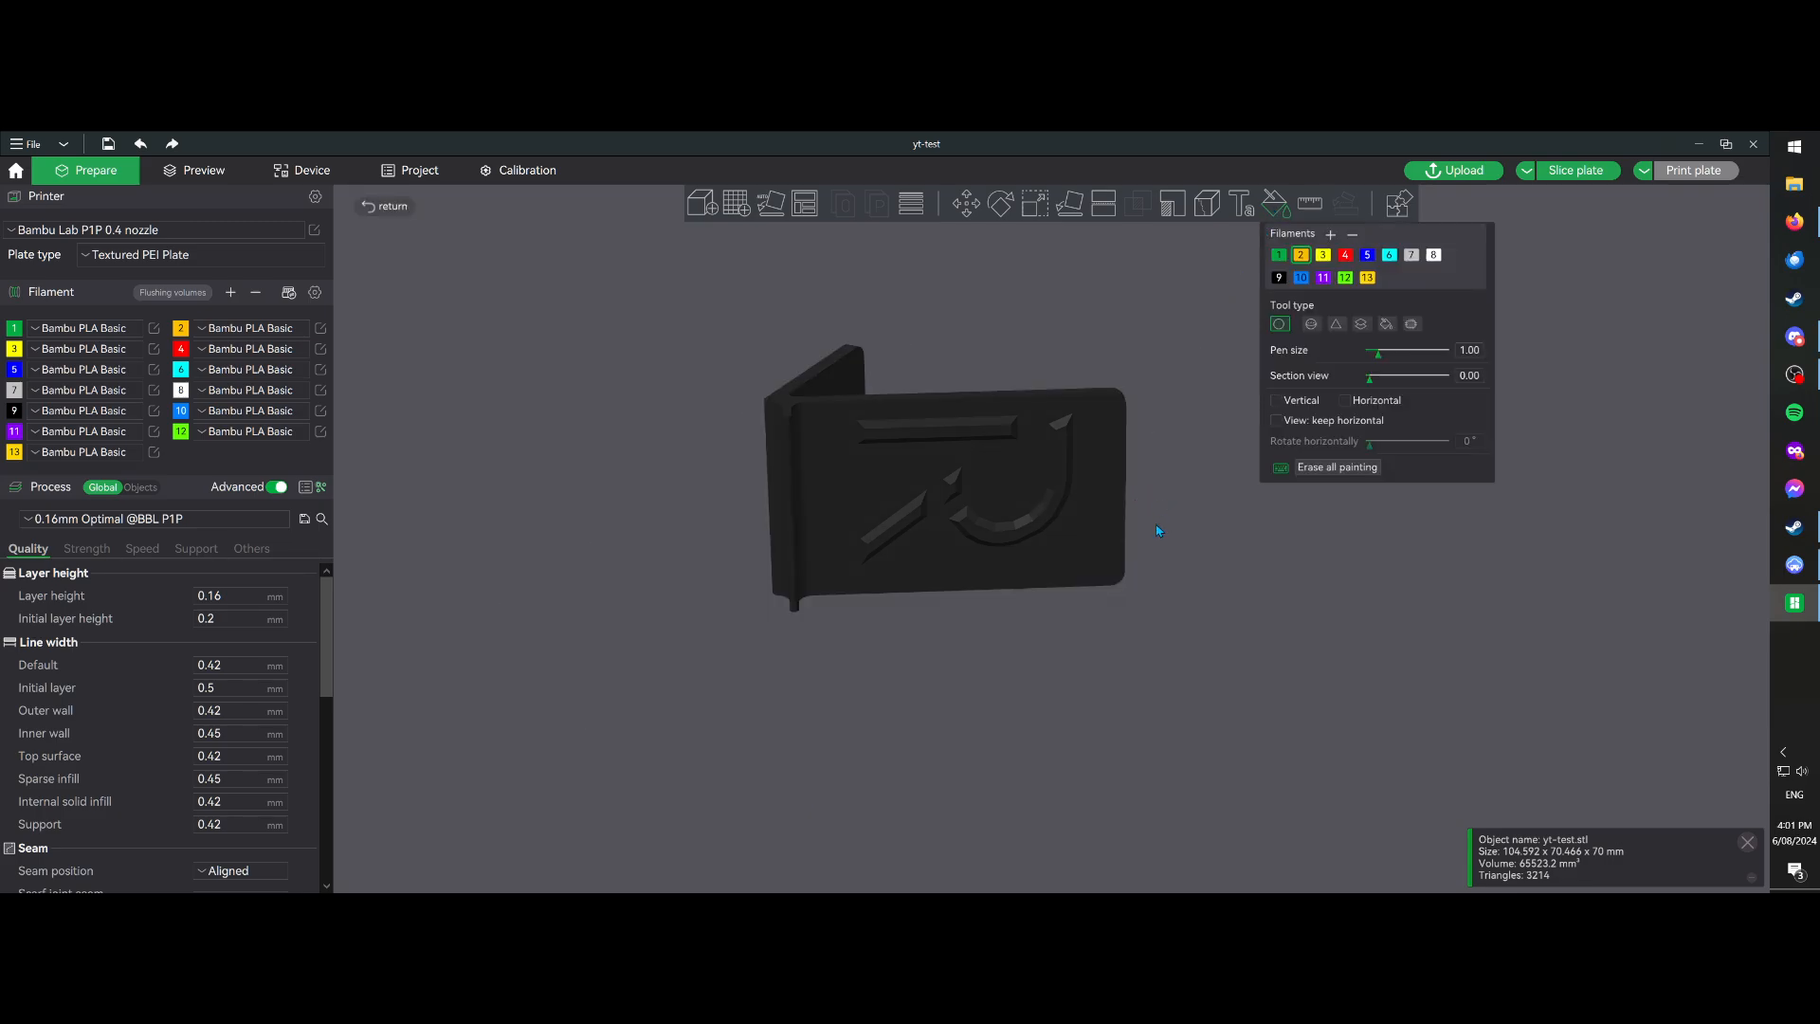
scroll(1194, 515, up, 3)
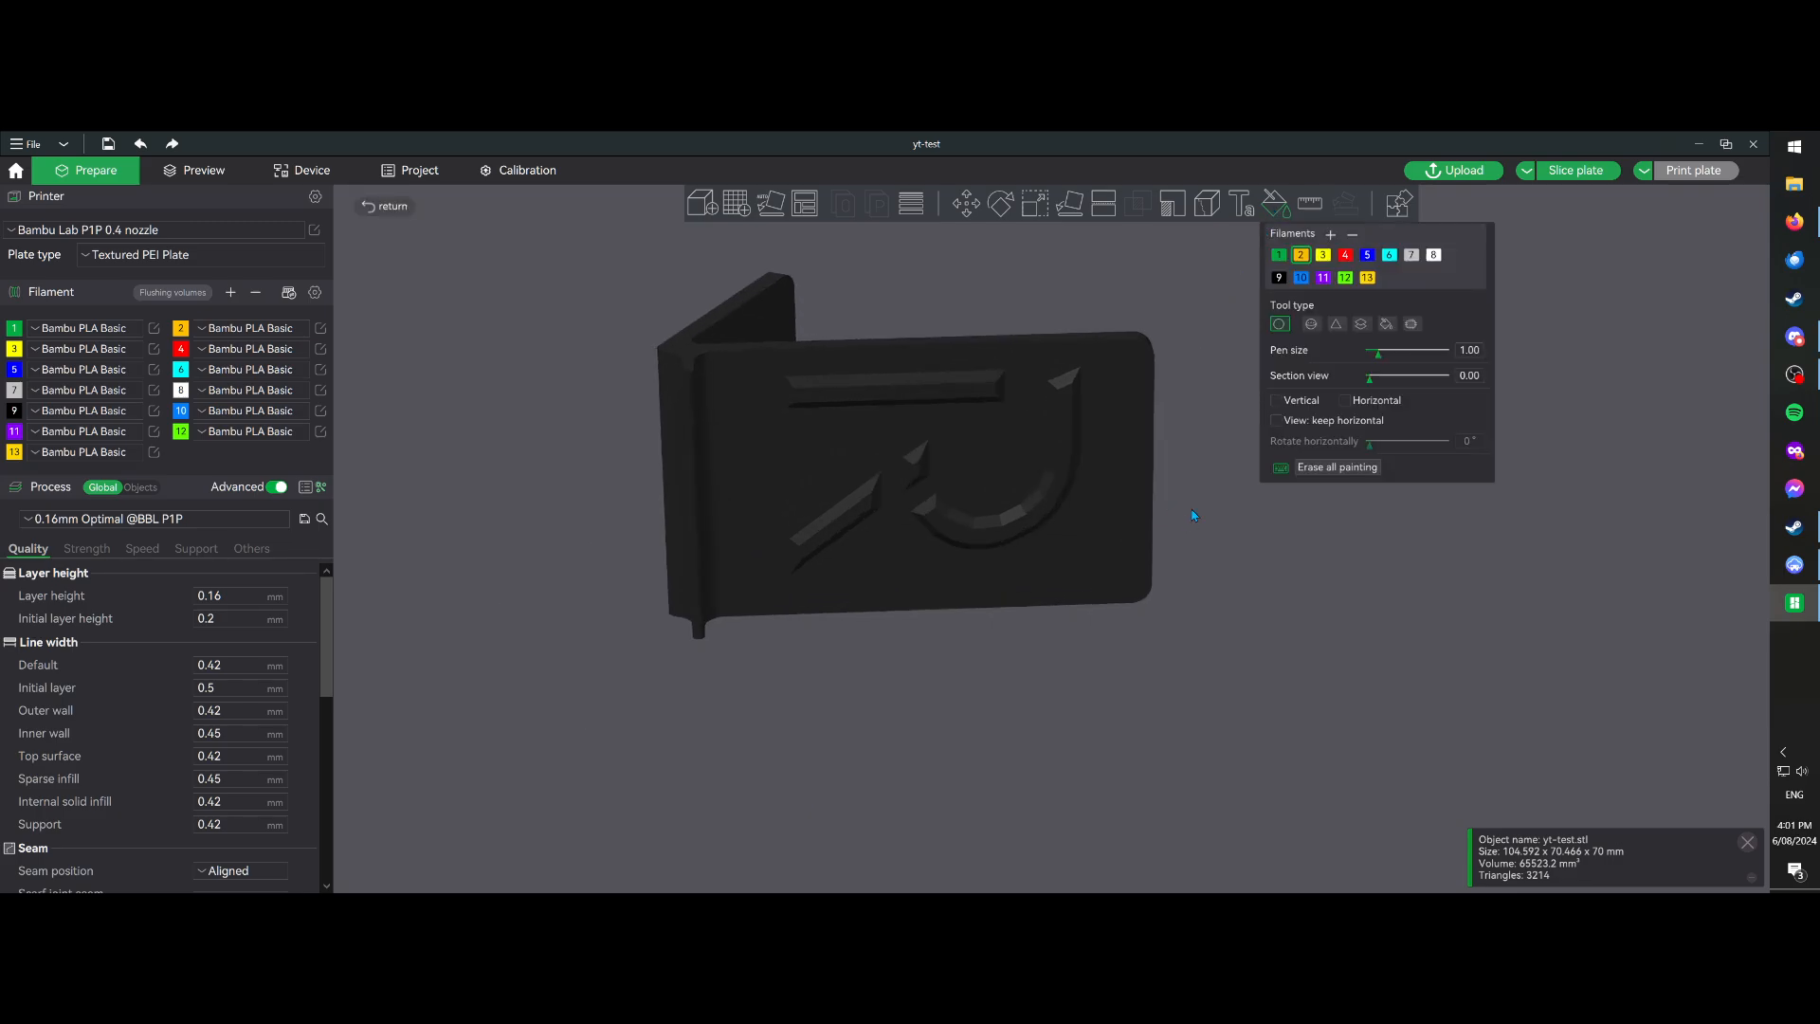
scroll(1192, 515, up, 1)
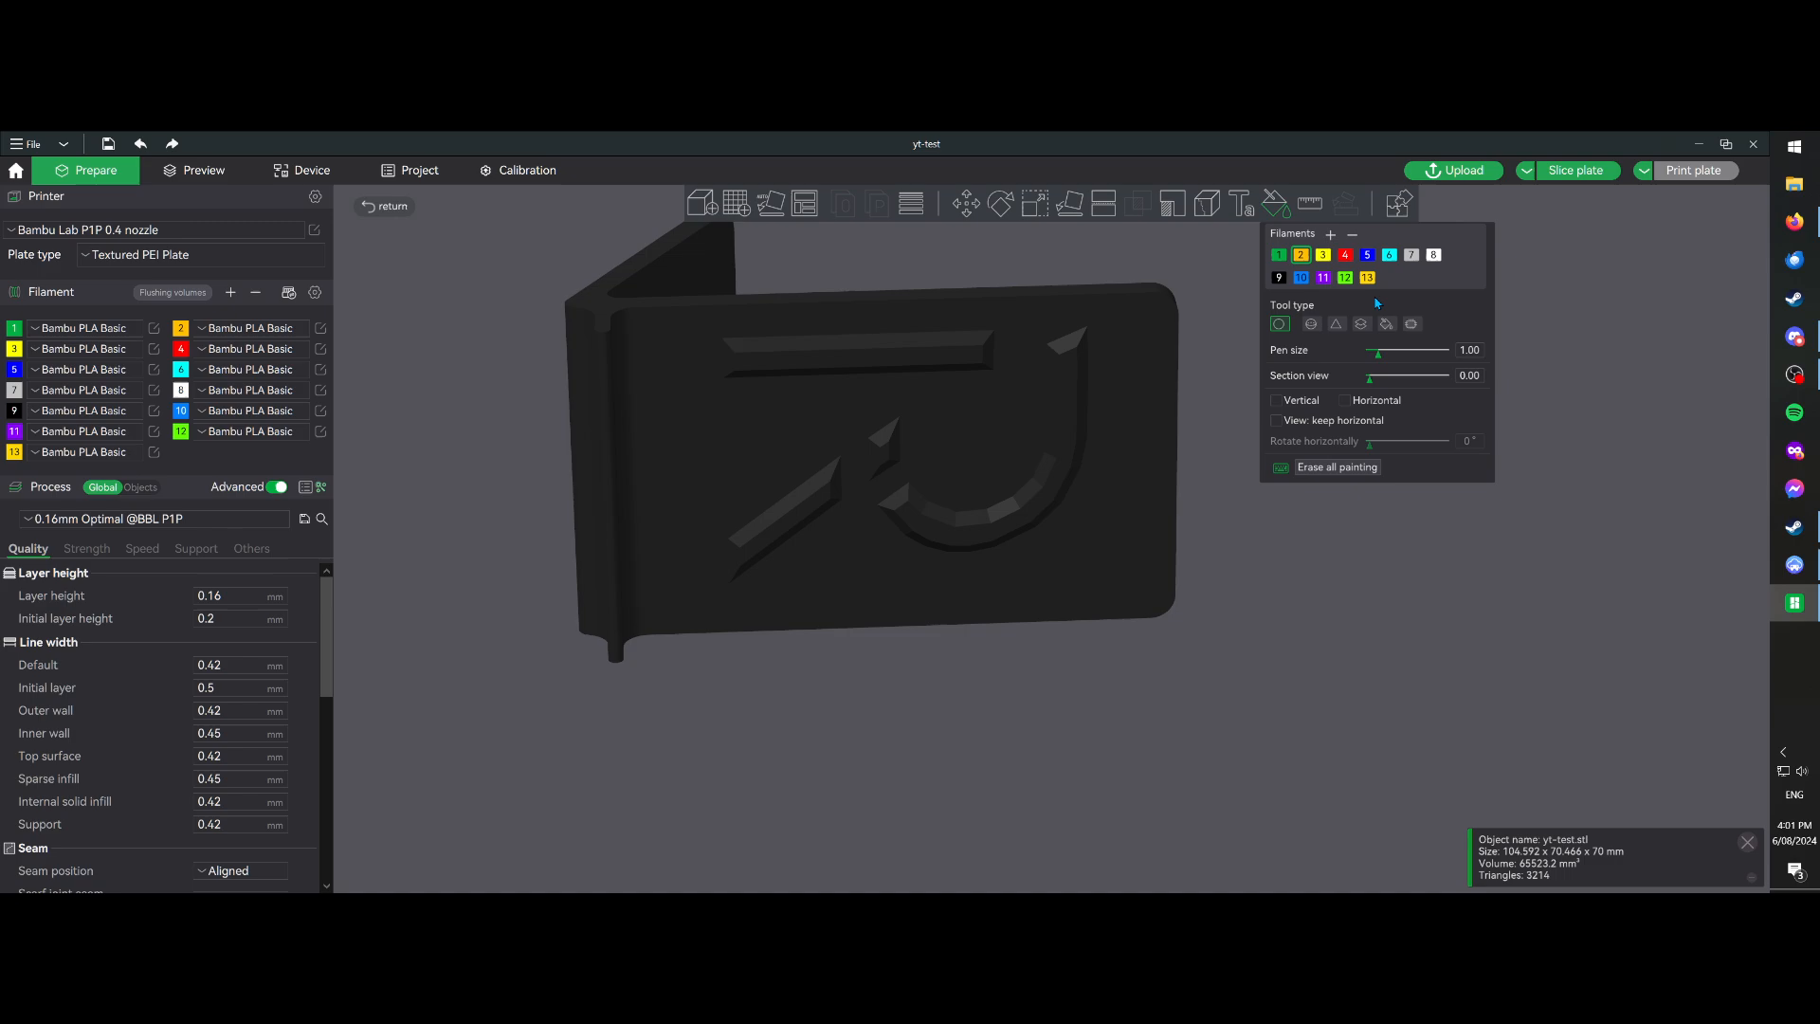
click(1432, 257)
click(1386, 323)
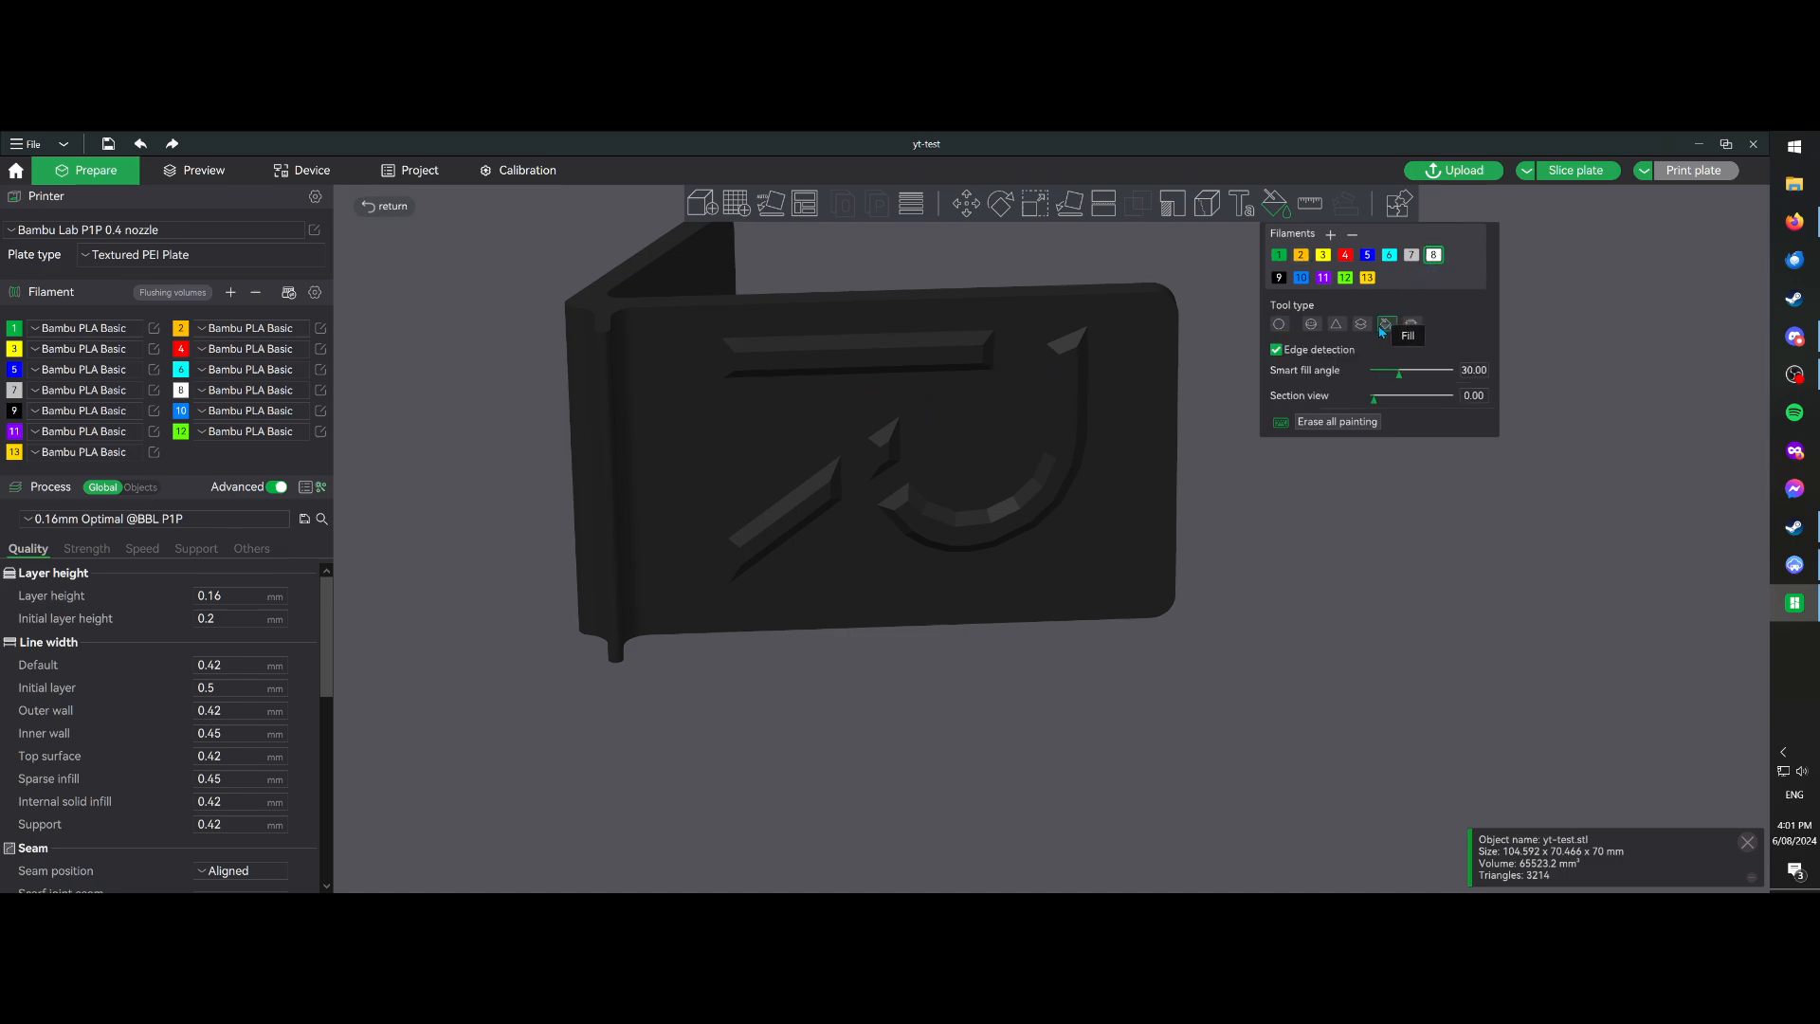
click(813, 369)
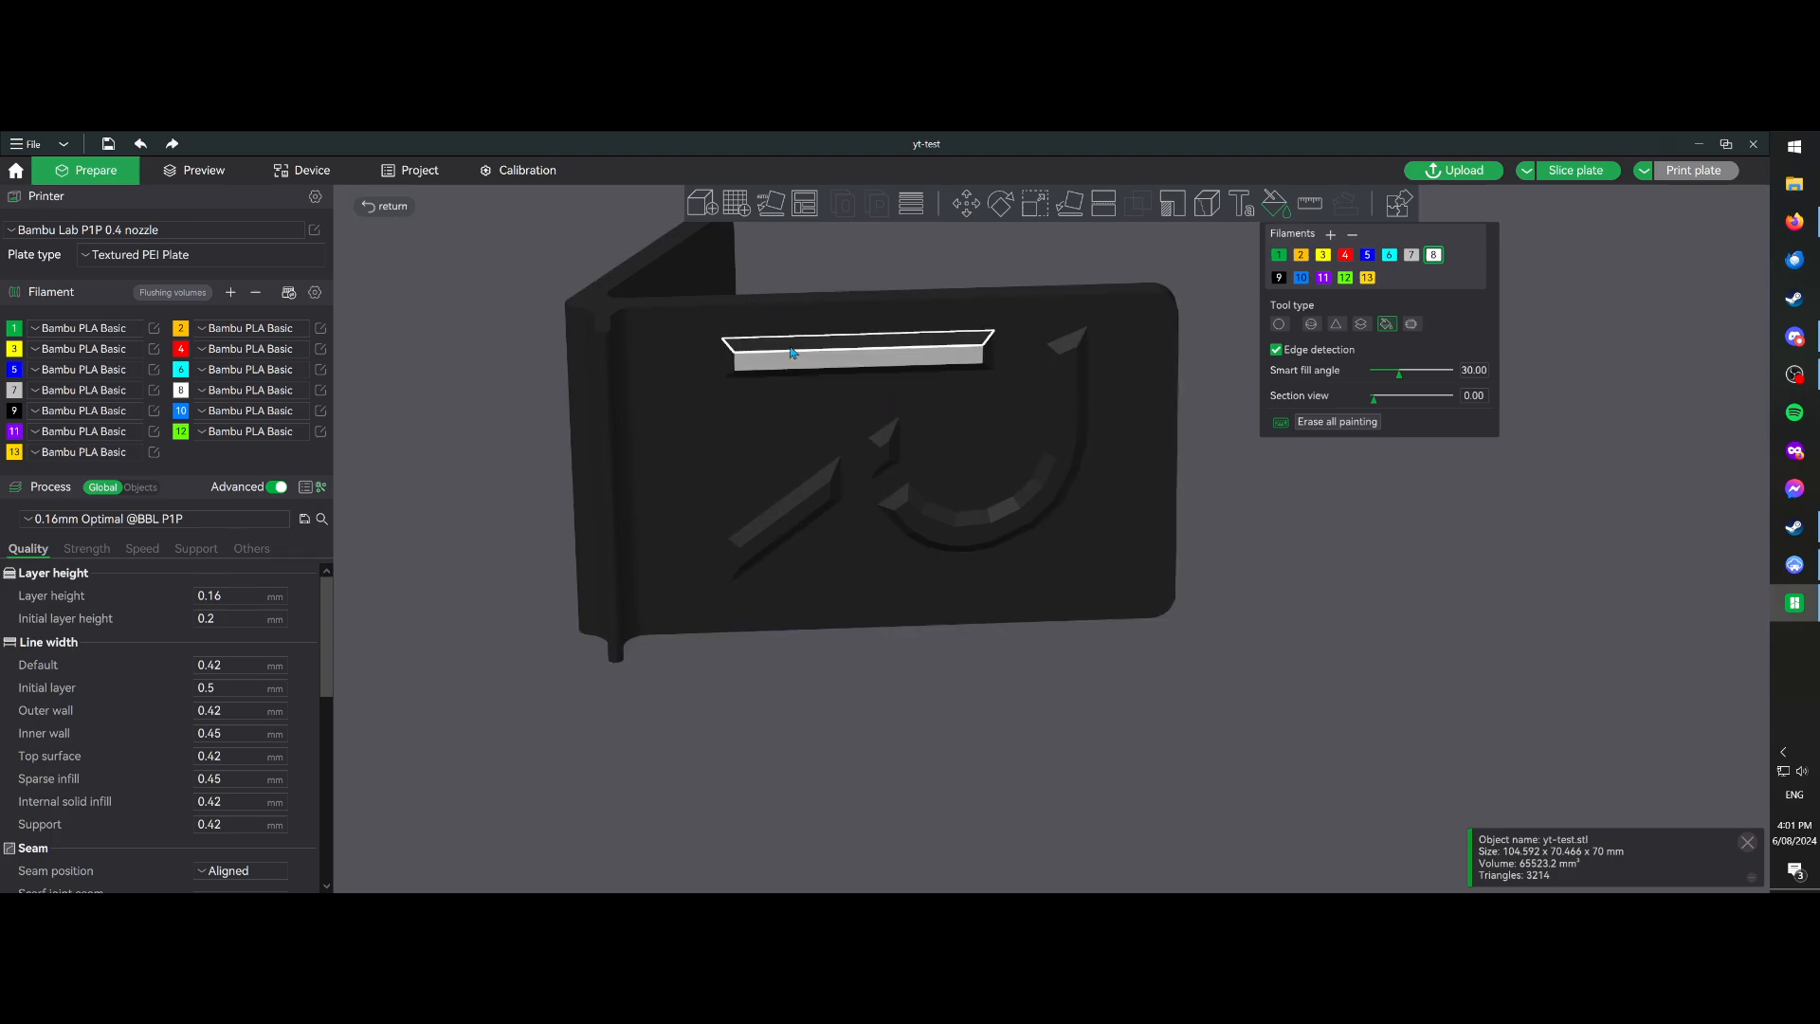
click(792, 351)
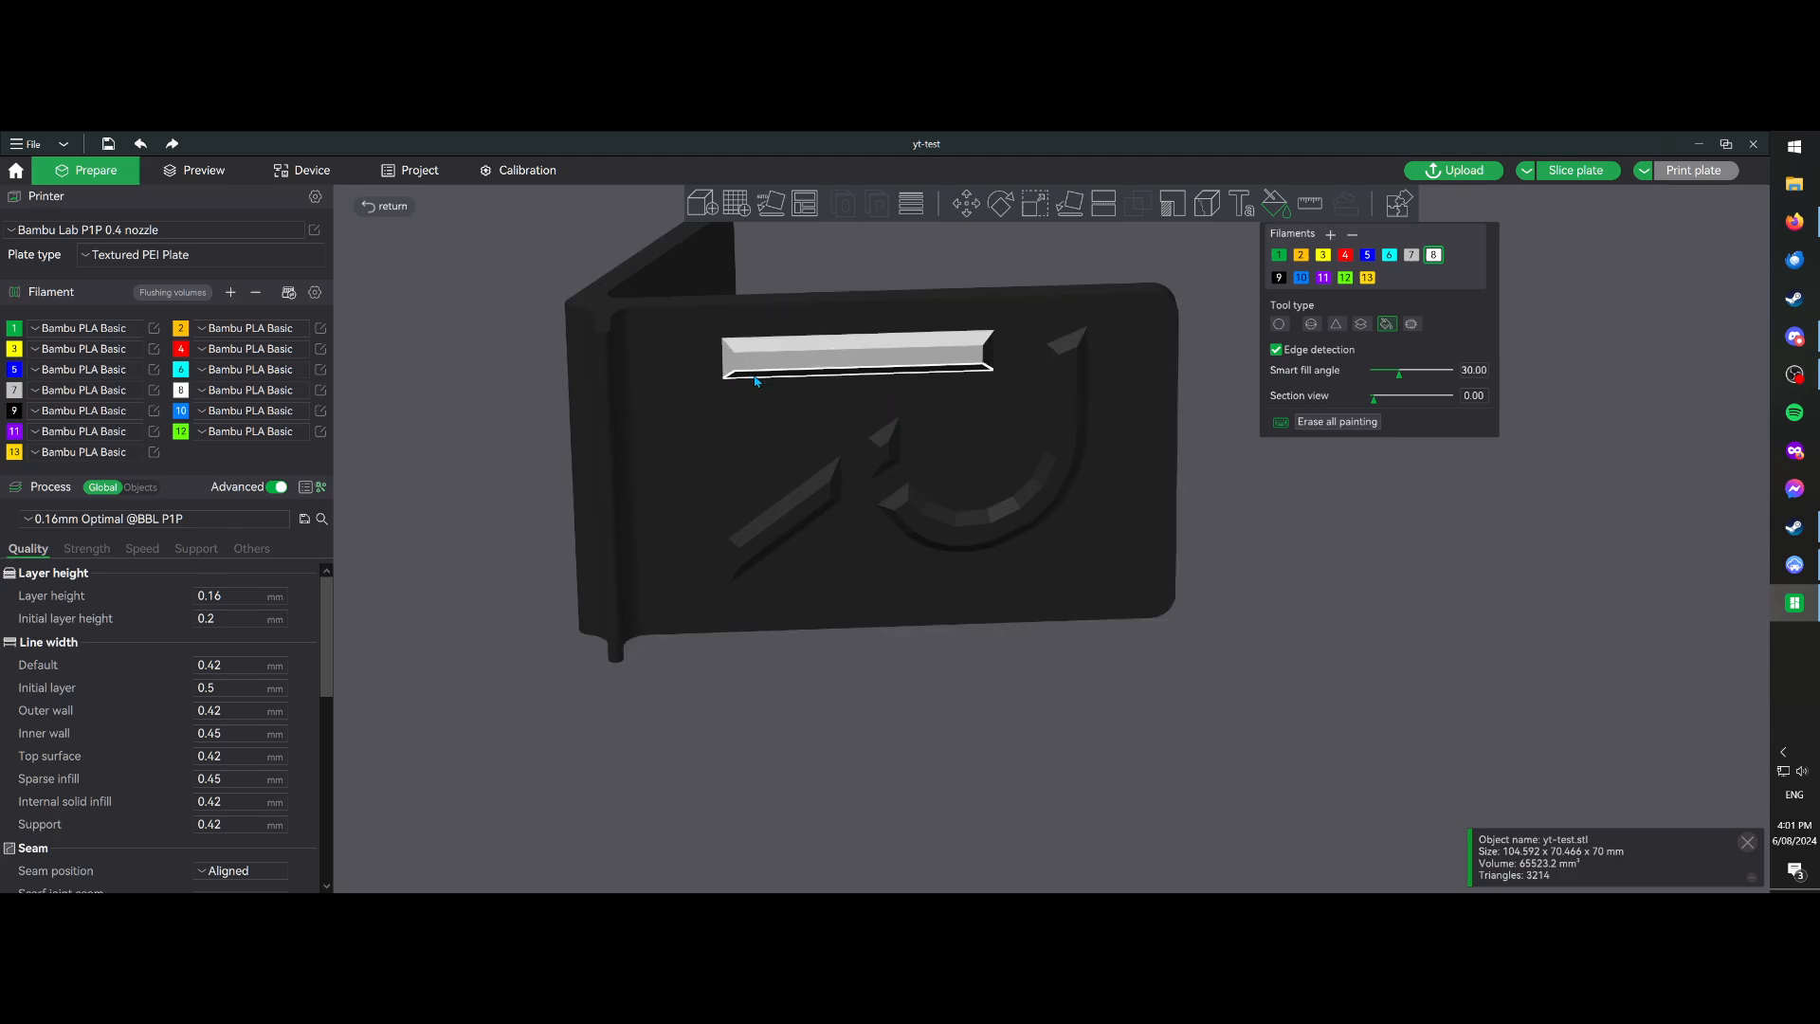
click(758, 380)
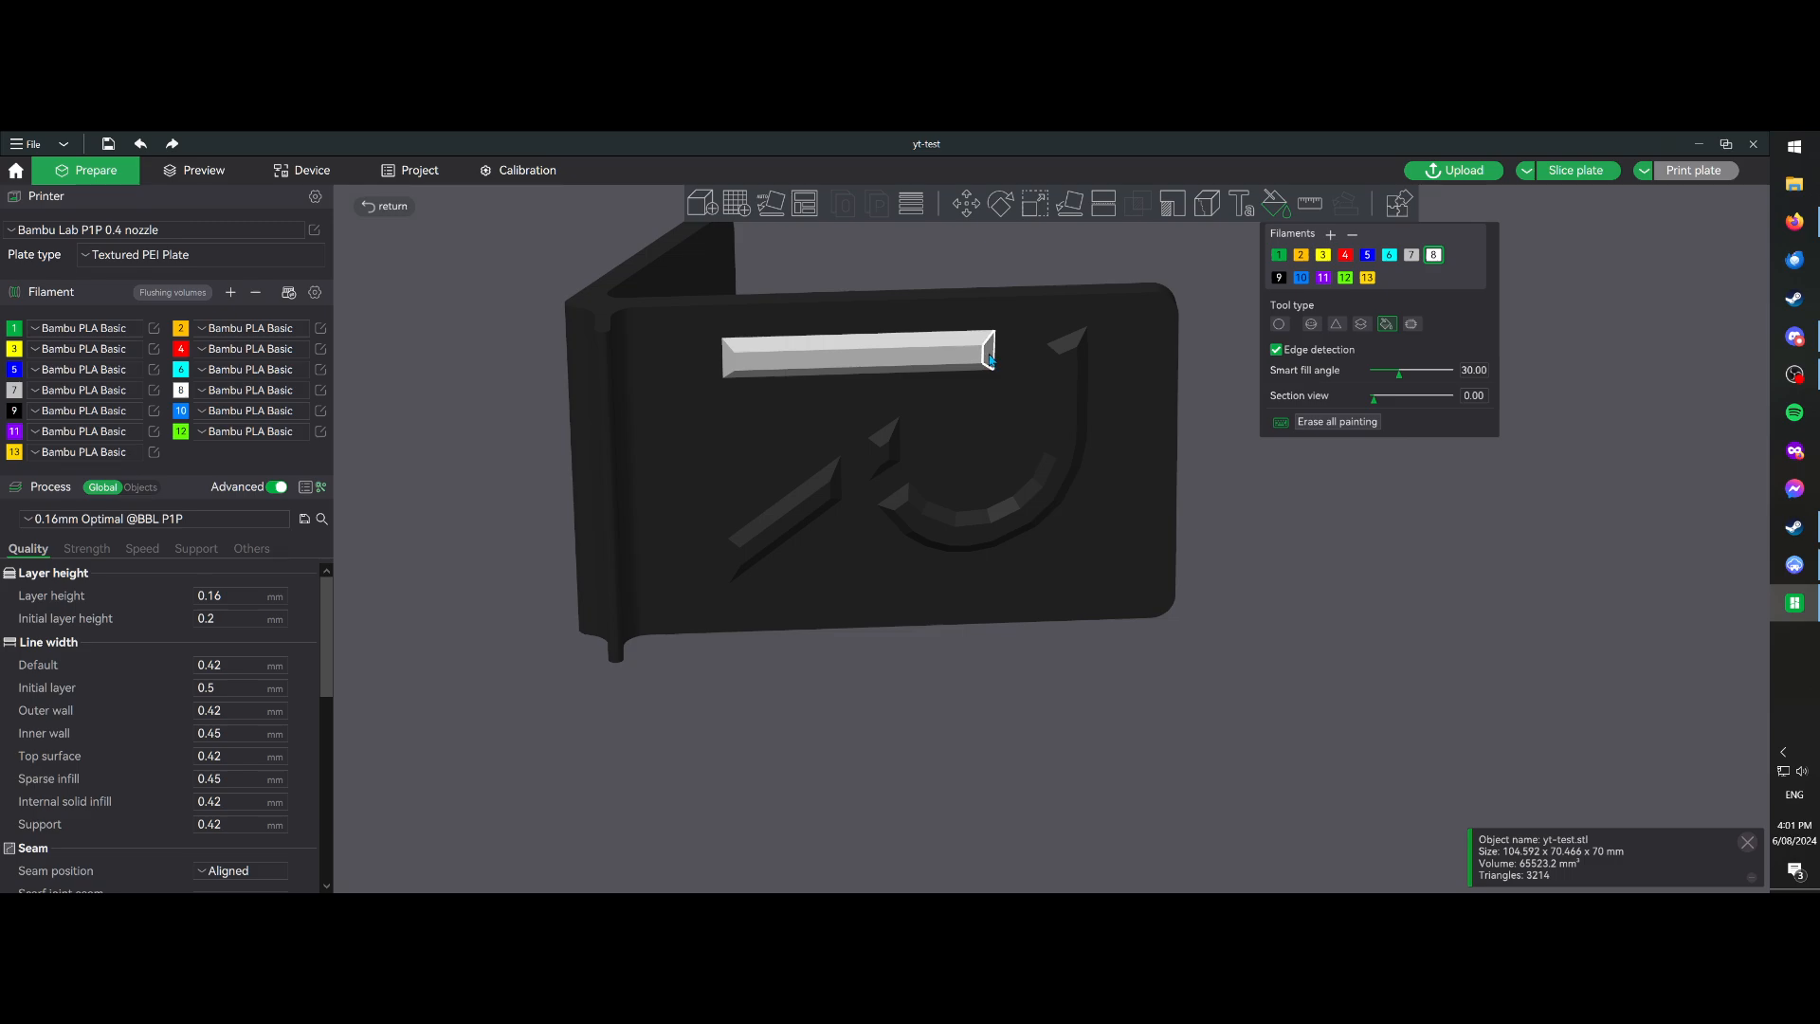
Fill the top, outer, inner and end faces of the logo's curved stroke with white filament 8.
click(1069, 351)
click(1081, 389)
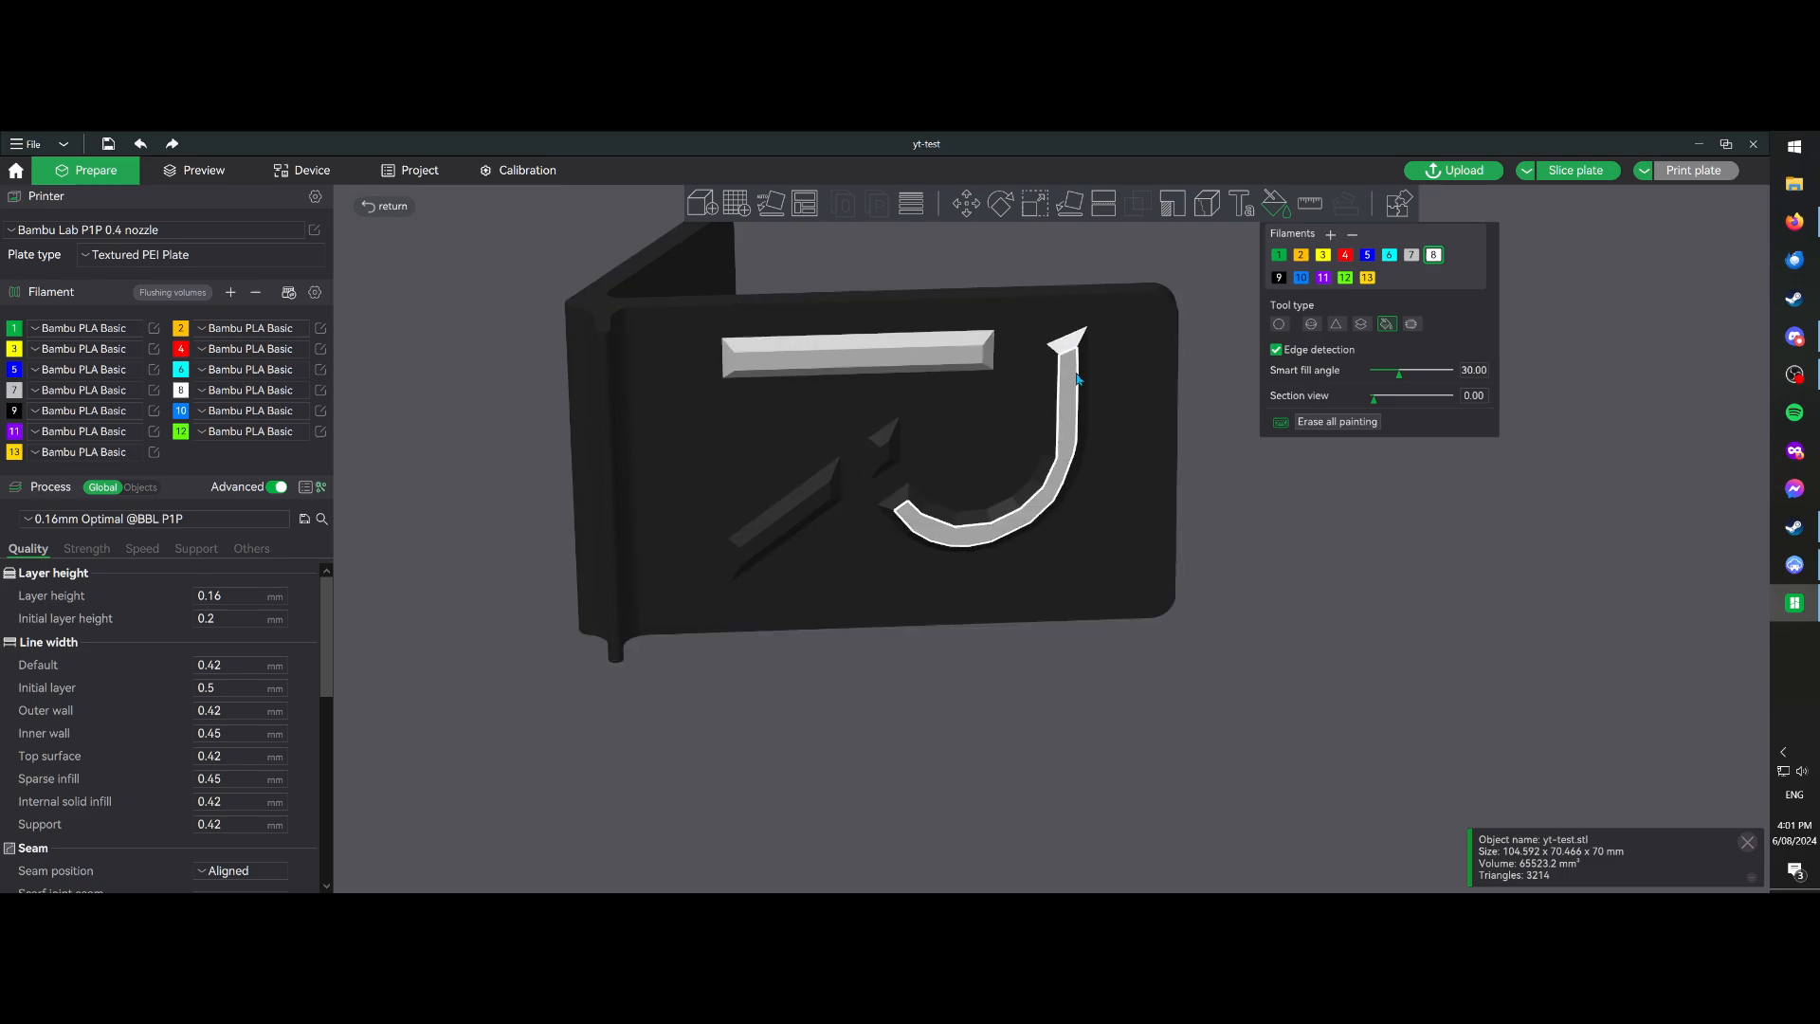
click(1086, 390)
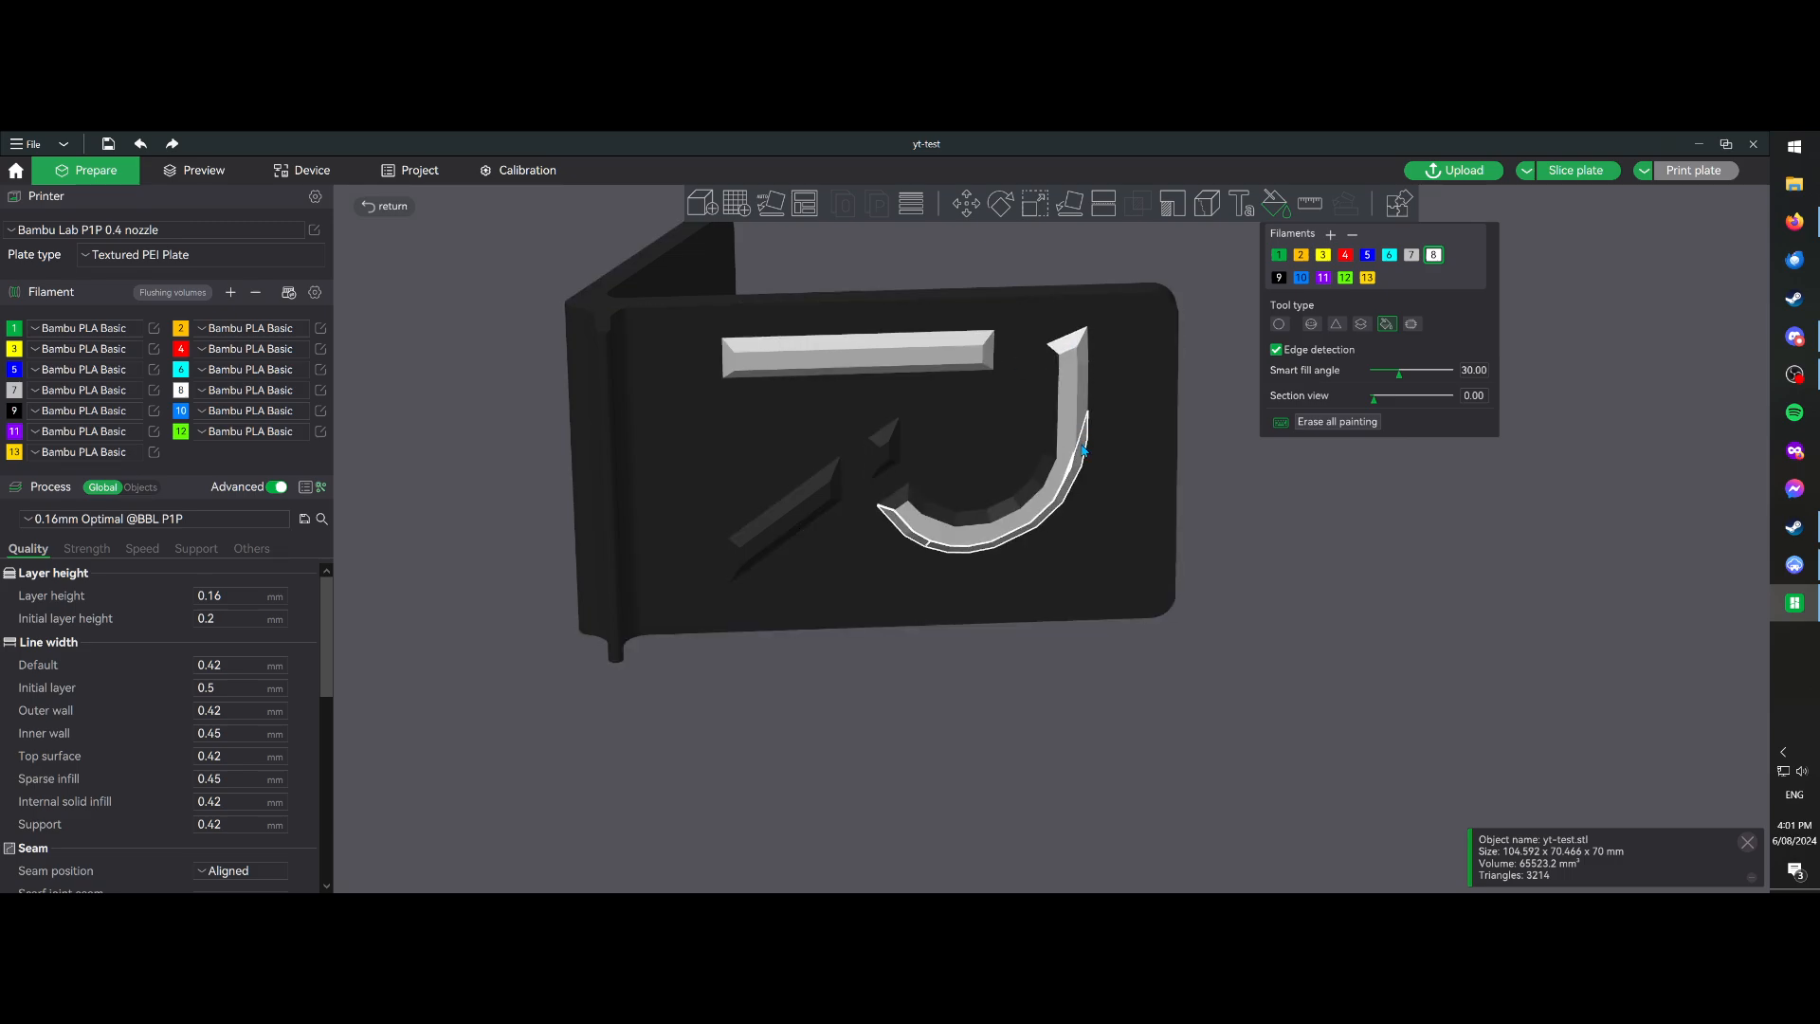
click(1049, 461)
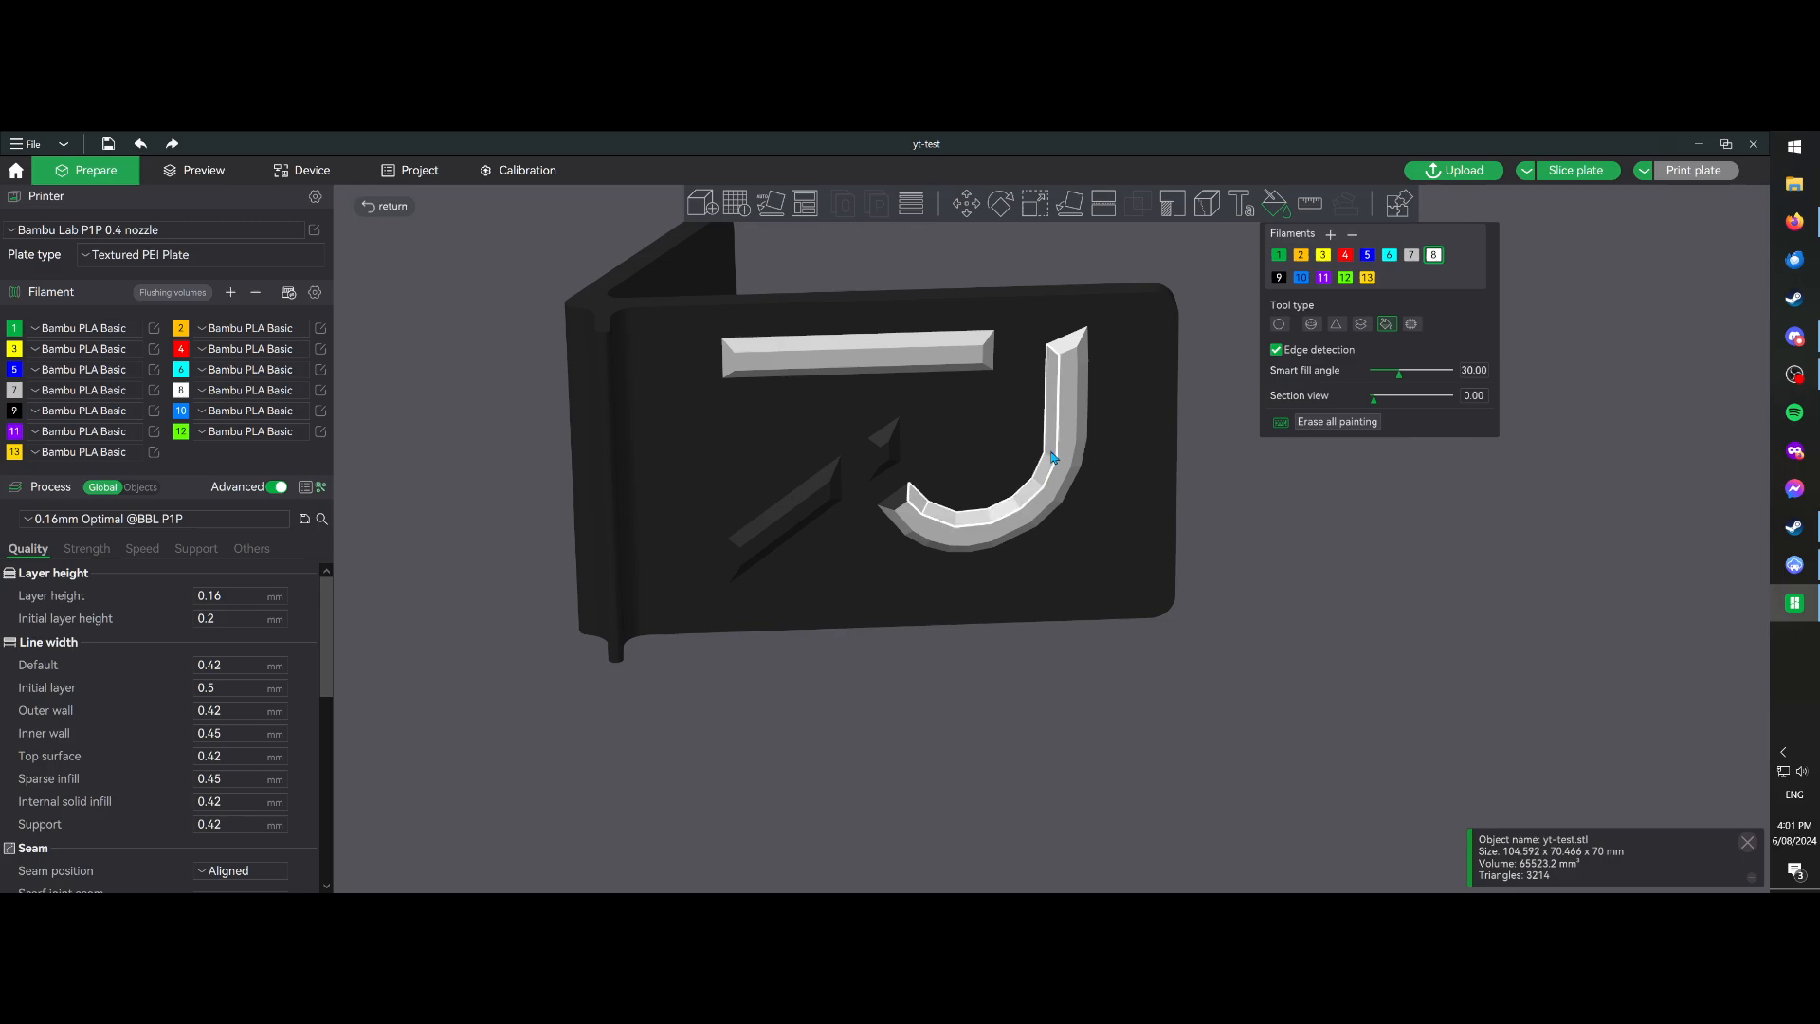
click(900, 502)
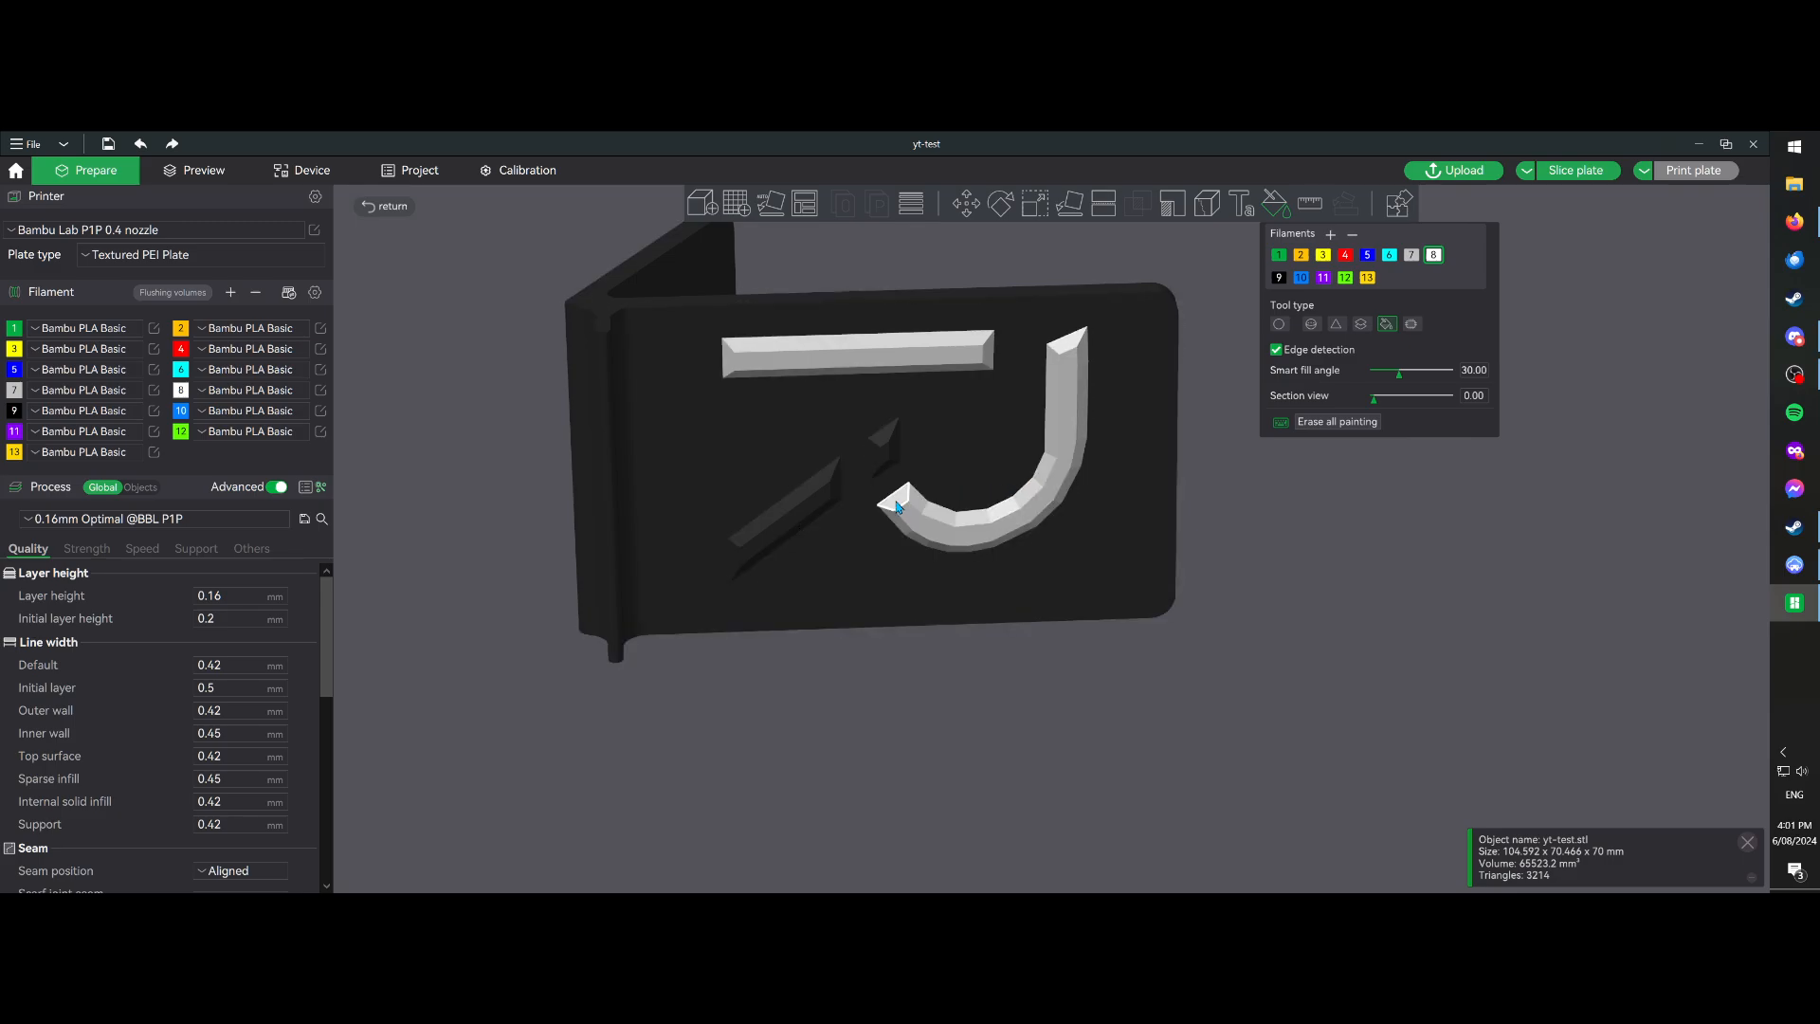
Fill the faces of the logo's small middle piece and its diagonal bar with white filament 8.
click(885, 451)
click(877, 462)
click(837, 485)
click(811, 495)
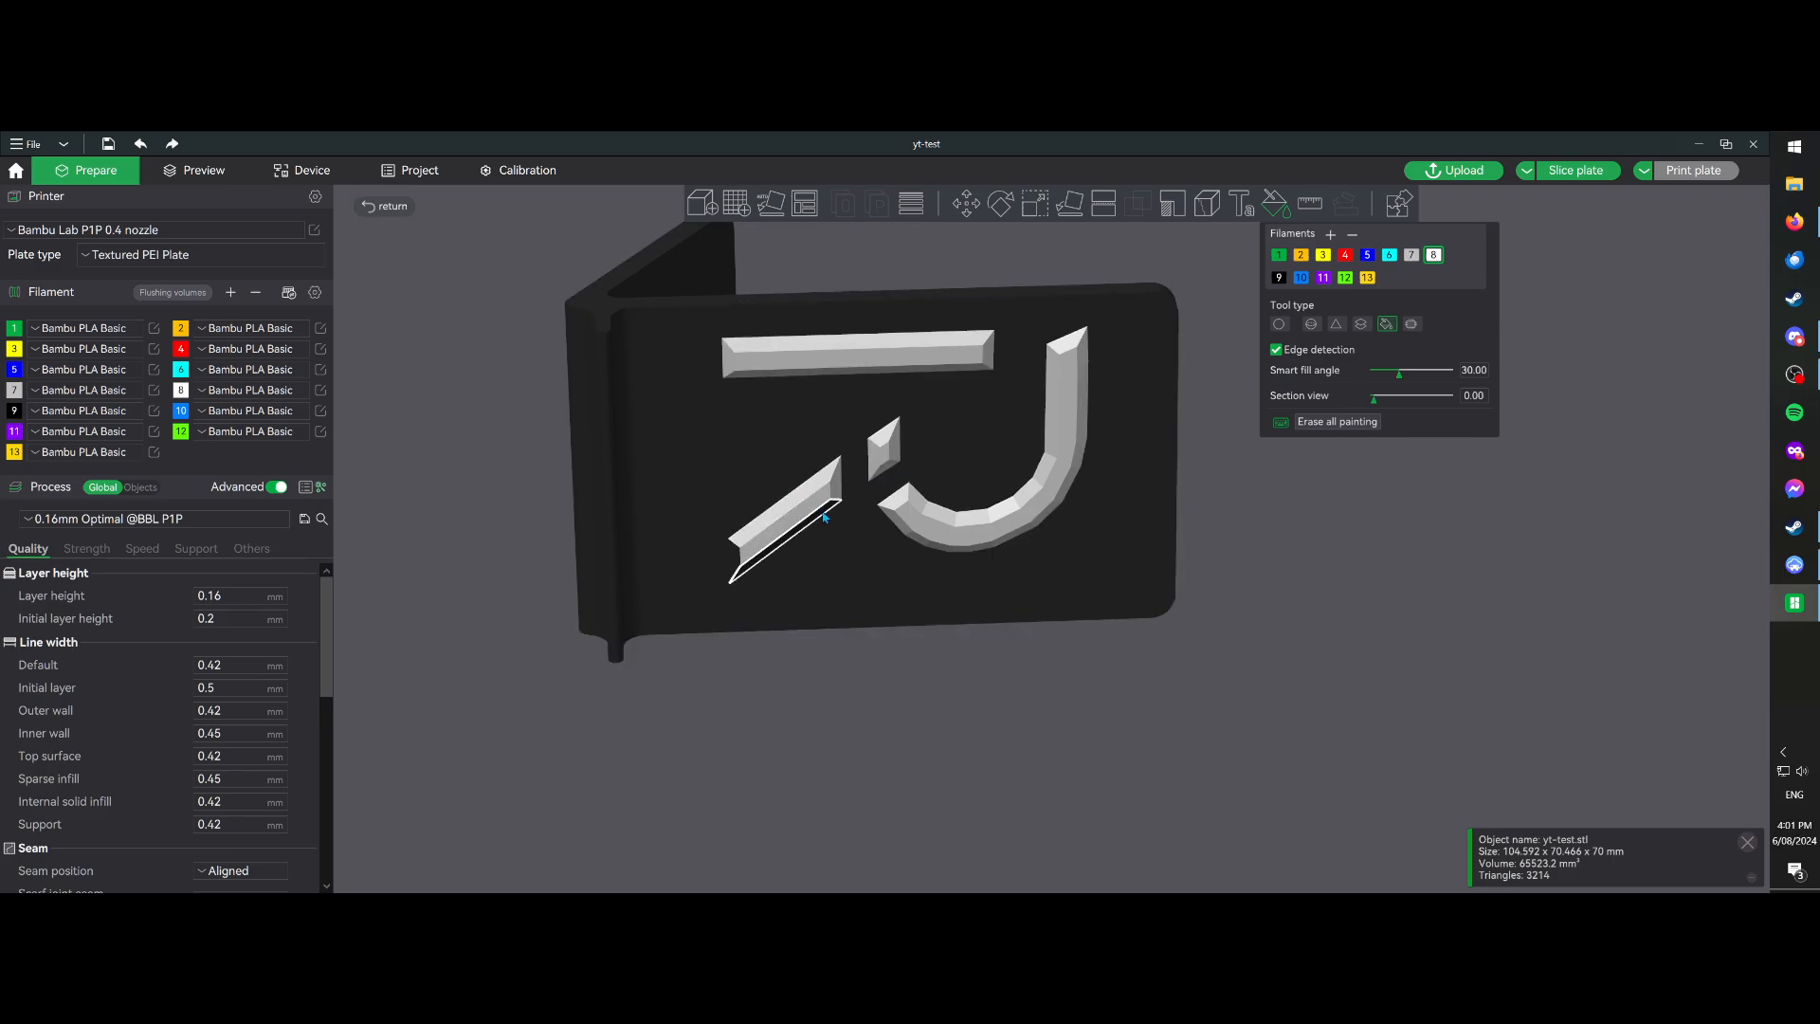
click(822, 516)
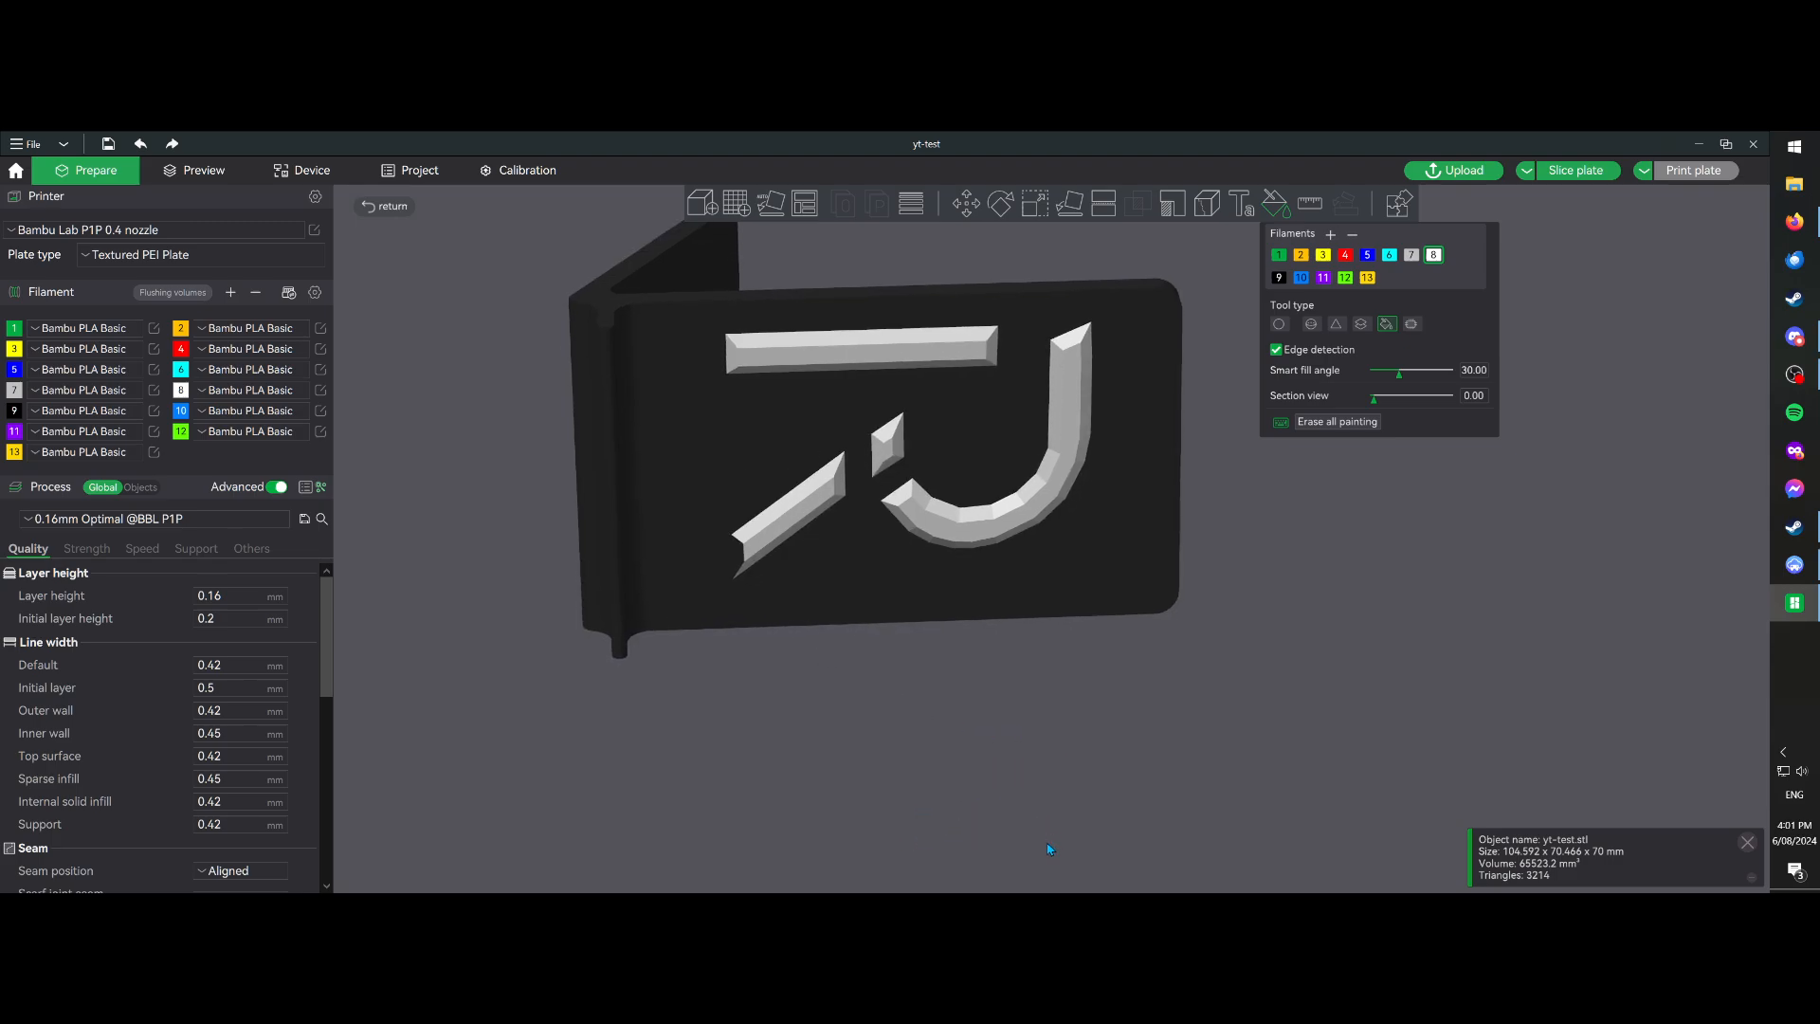
Examine the painted logo from several angles for missed faces, leave color painting and view the stand on the build plate.
drag(1048, 836, 1077, 823)
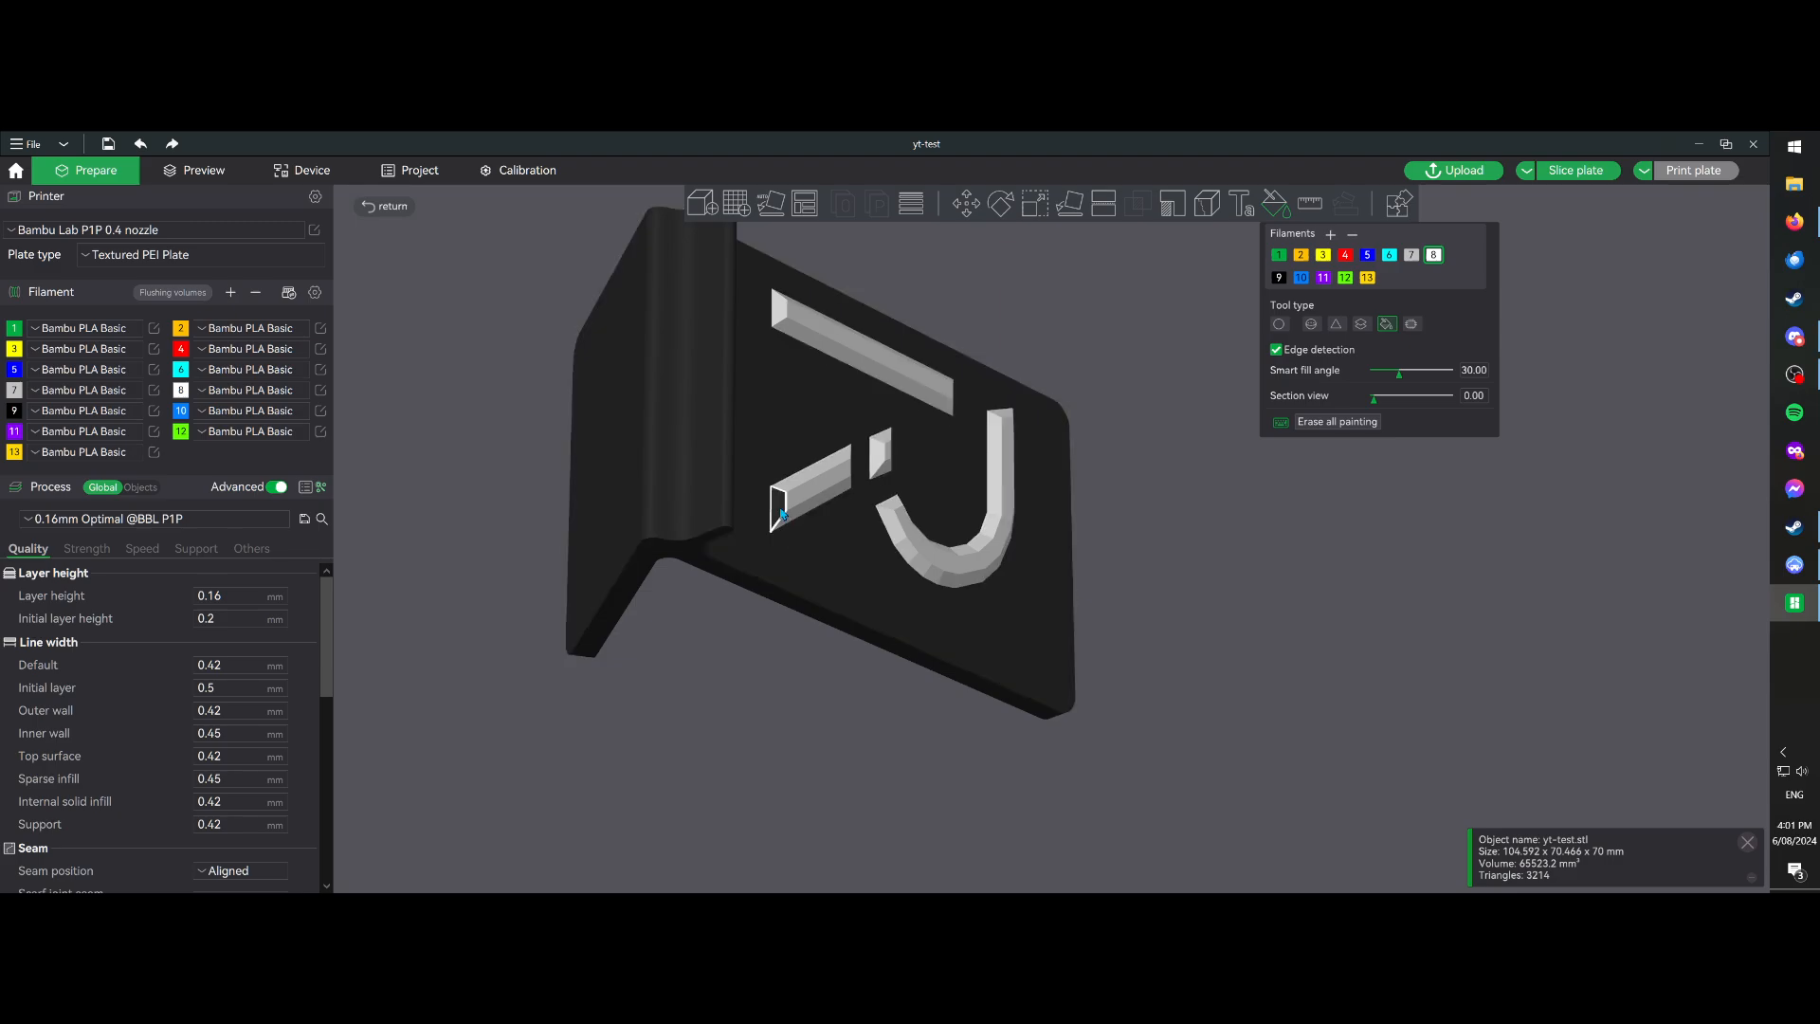
drag(708, 707, 716, 719)
drag(1107, 712, 912, 627)
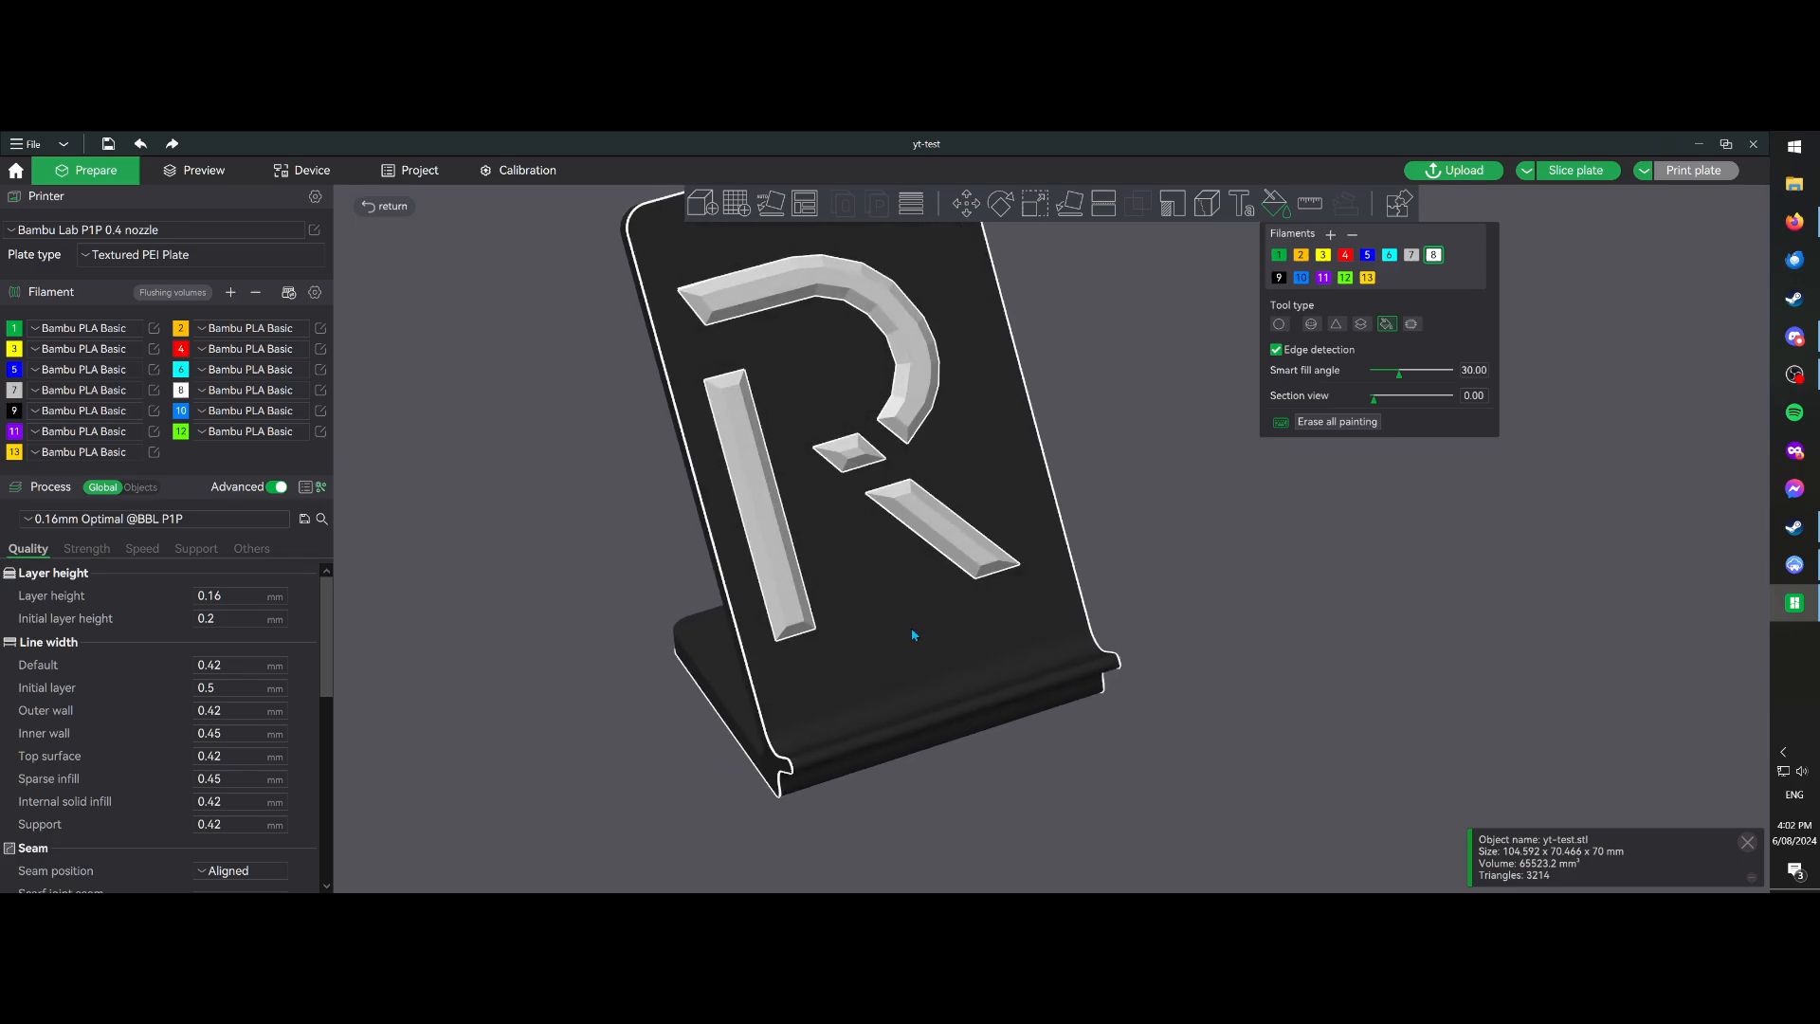
scroll(601, 527, down, 3)
drag(608, 538, 807, 541)
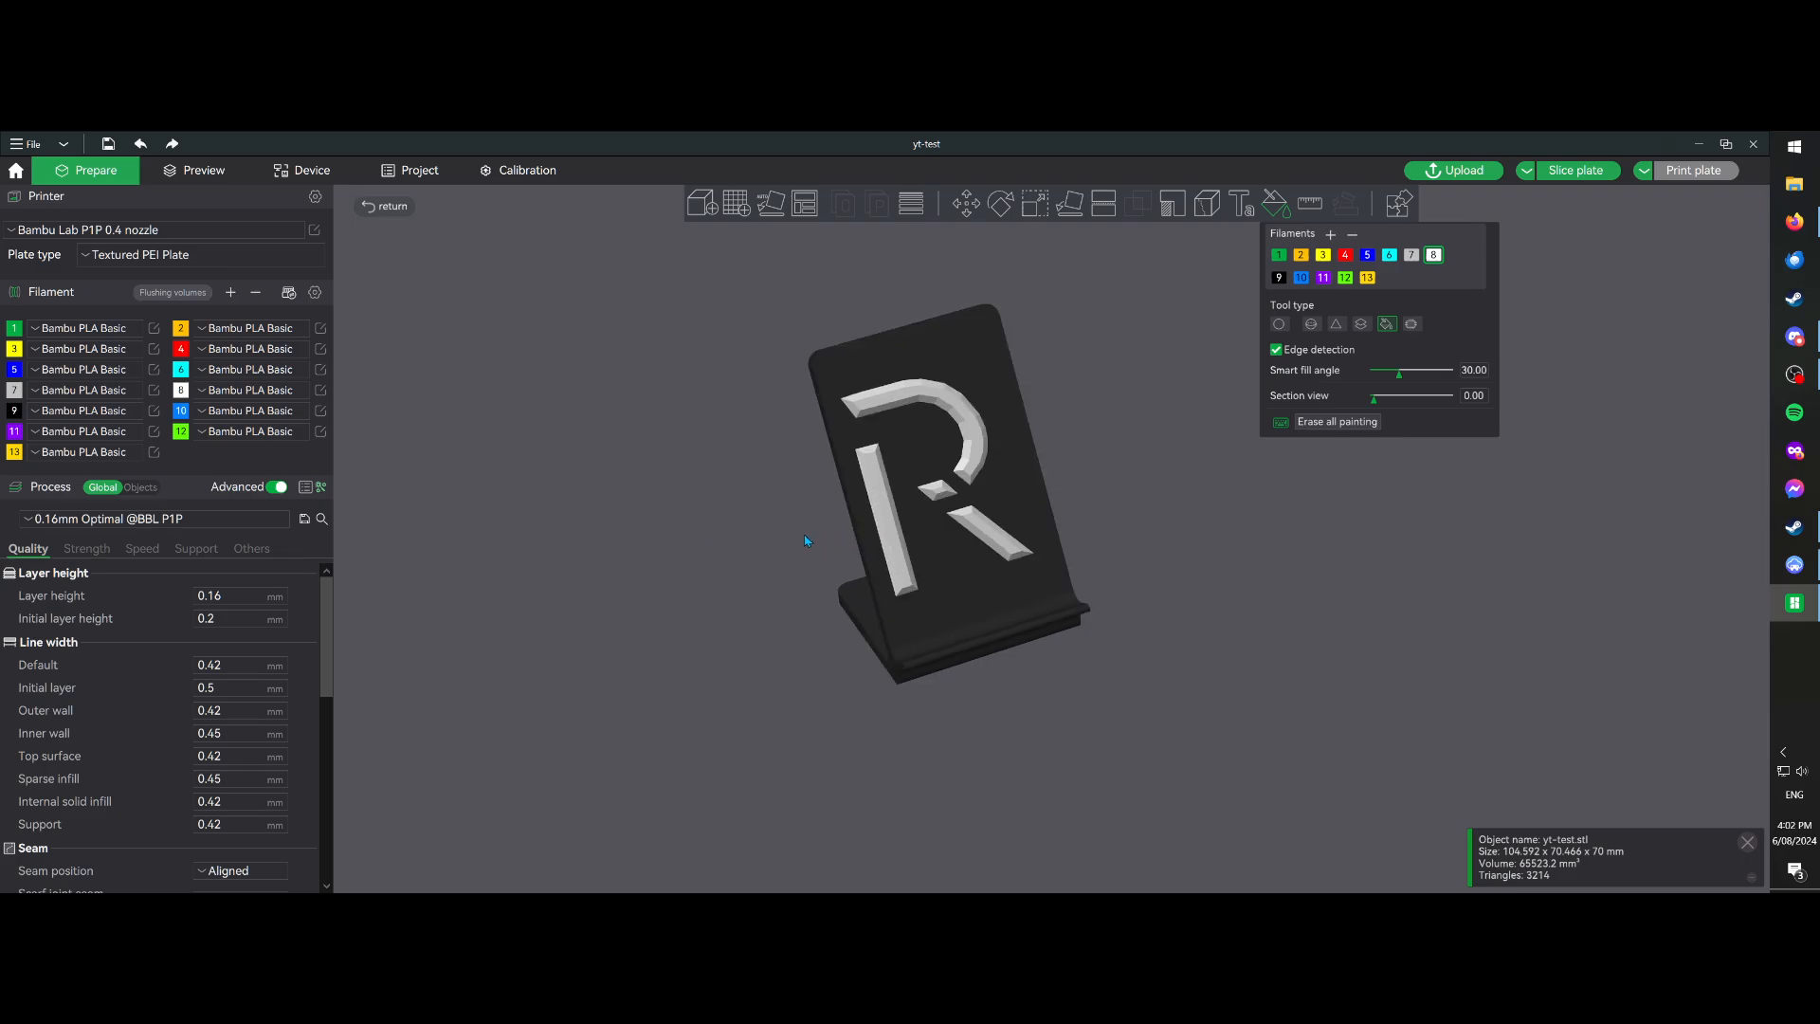
key(Escape)
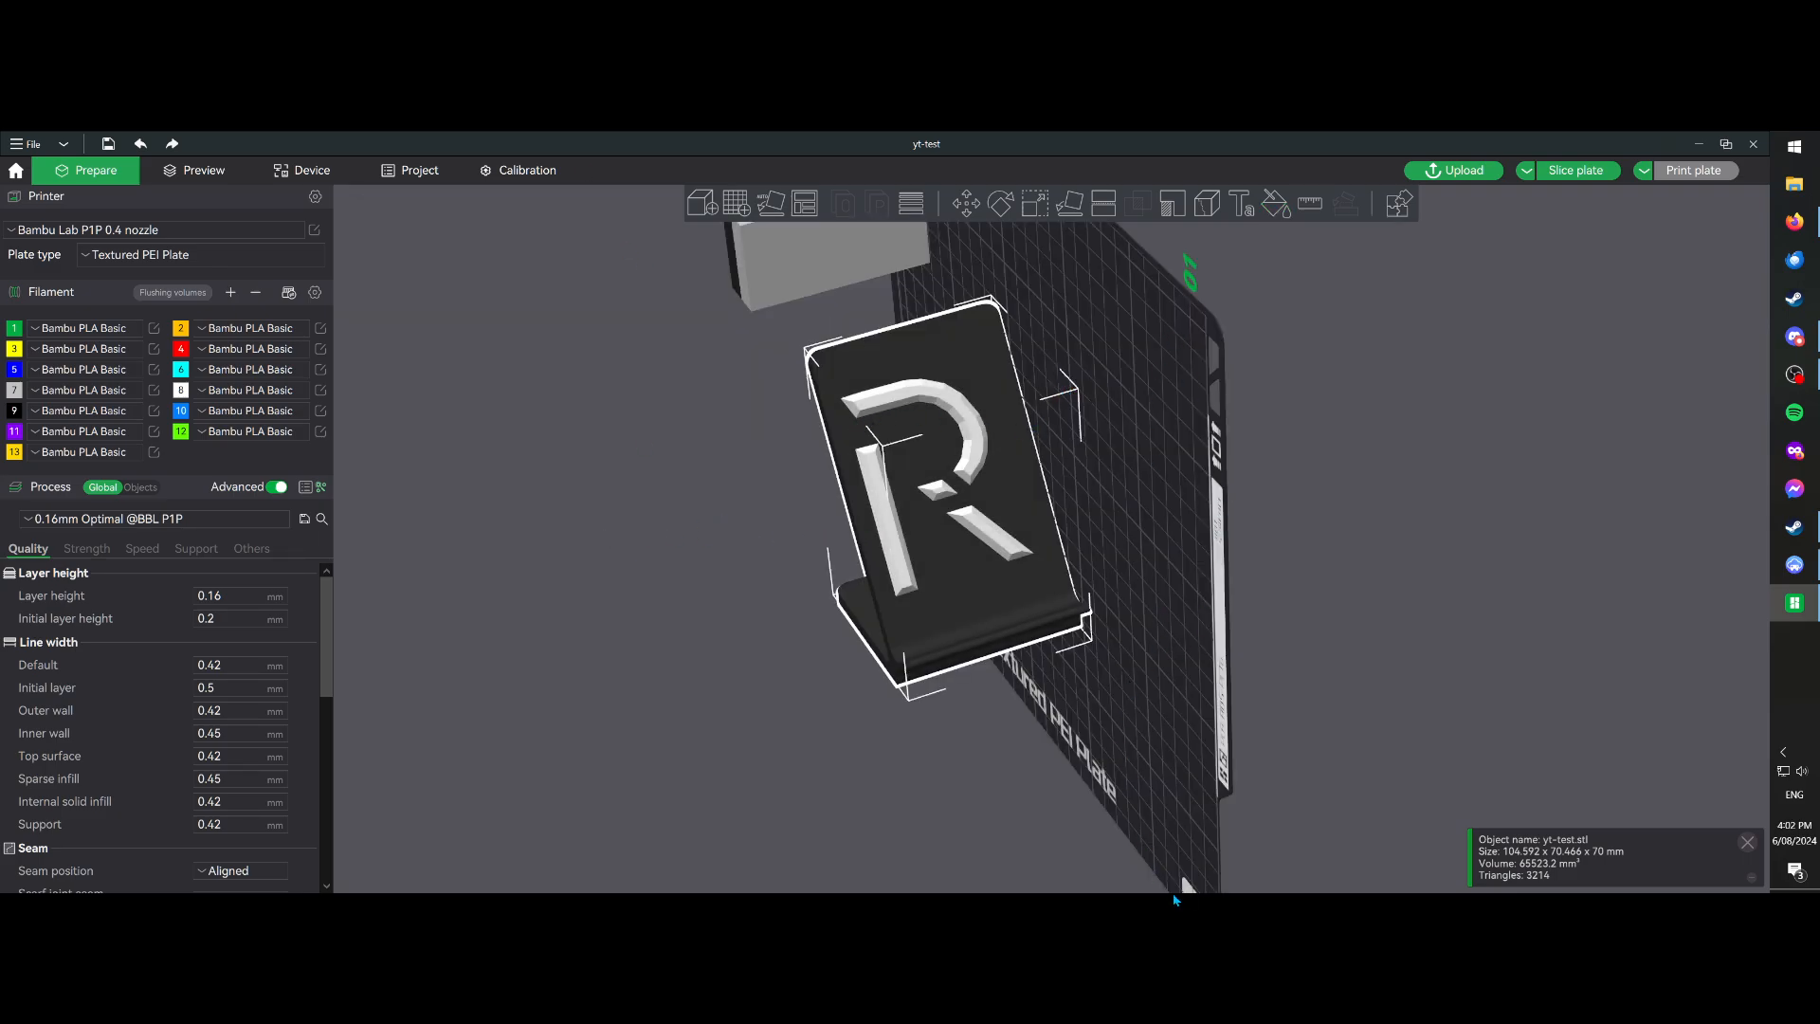
drag(1204, 857, 1156, 839)
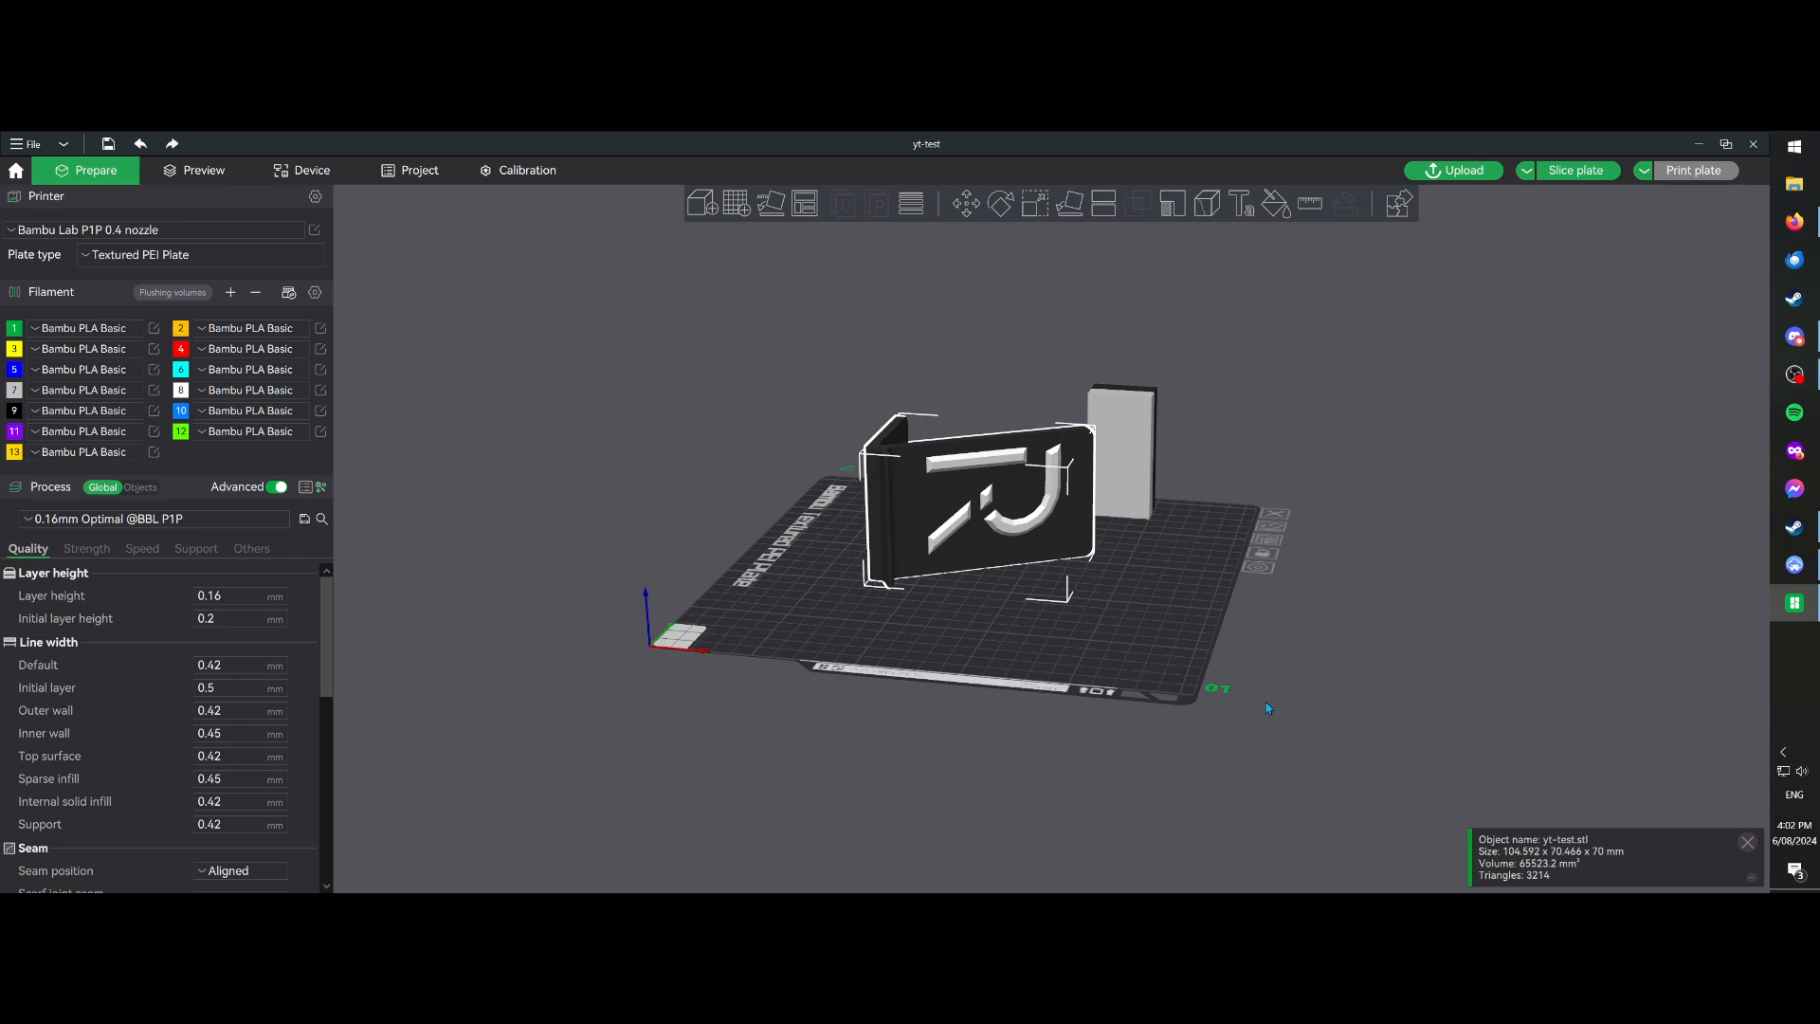
mouse_move(1267, 706)
mouse_down()
mouse_move(1172, 696)
mouse_move(1271, 702)
mouse_up()
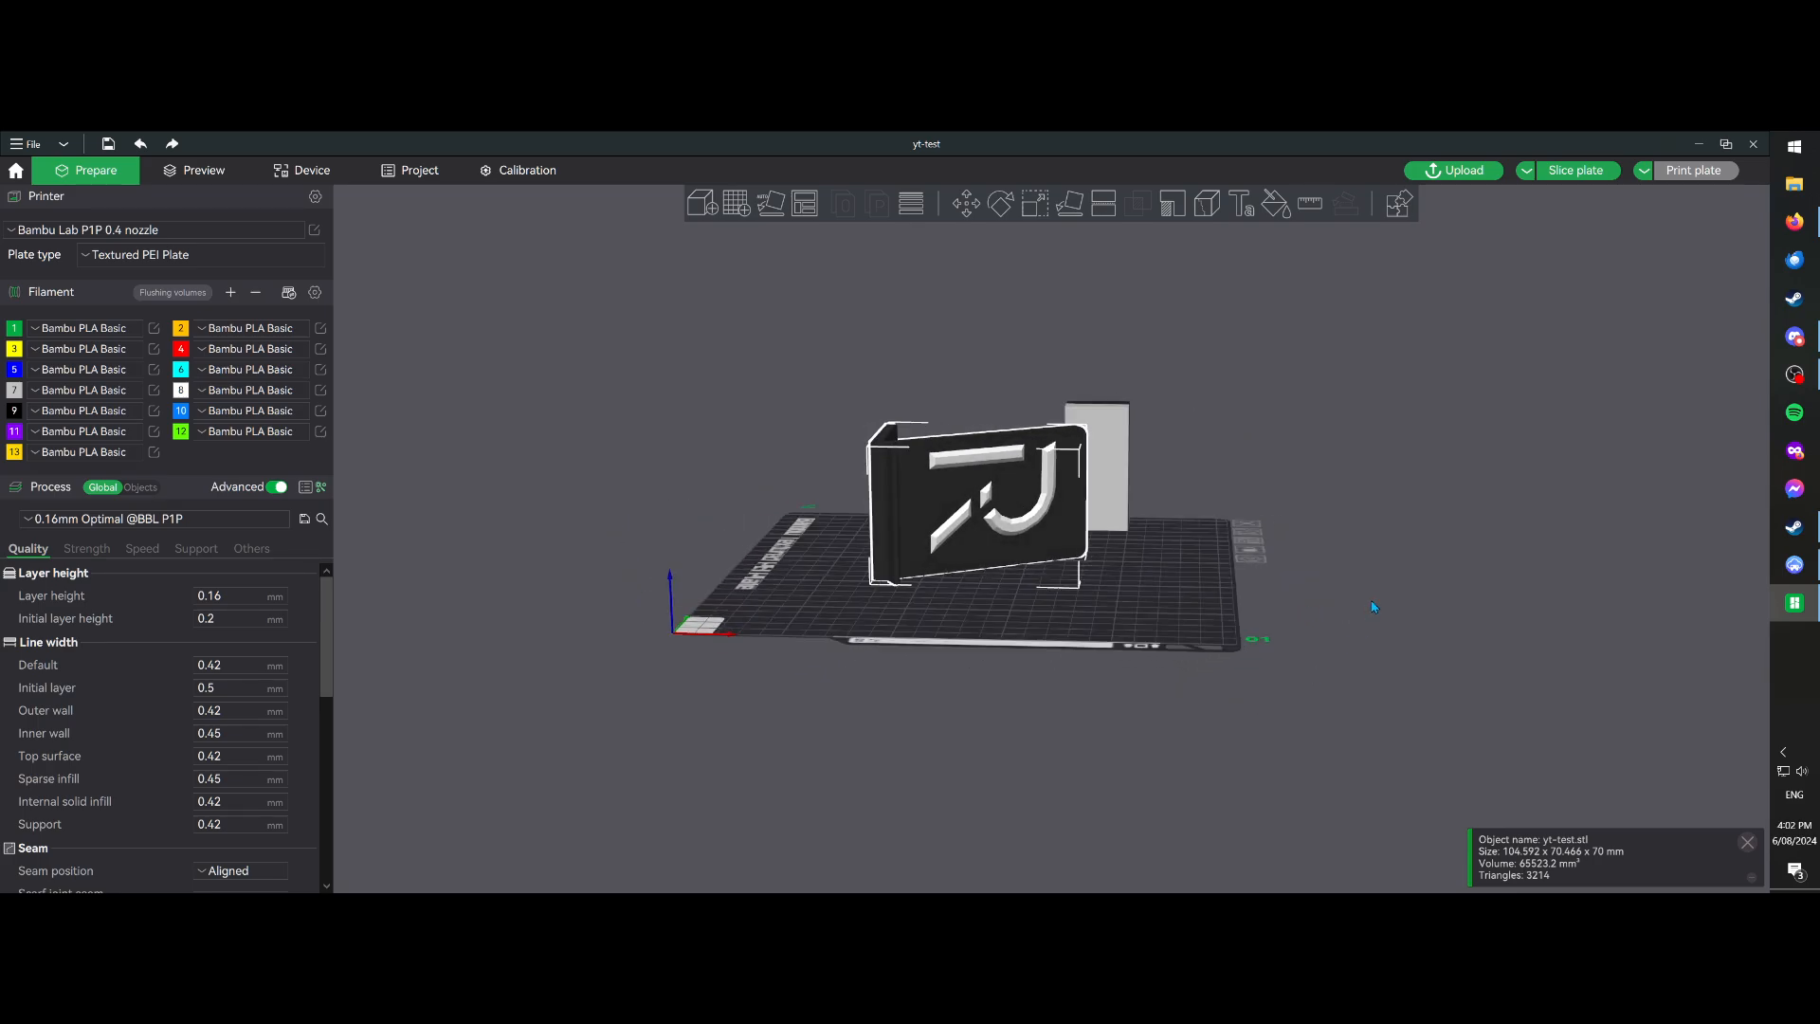